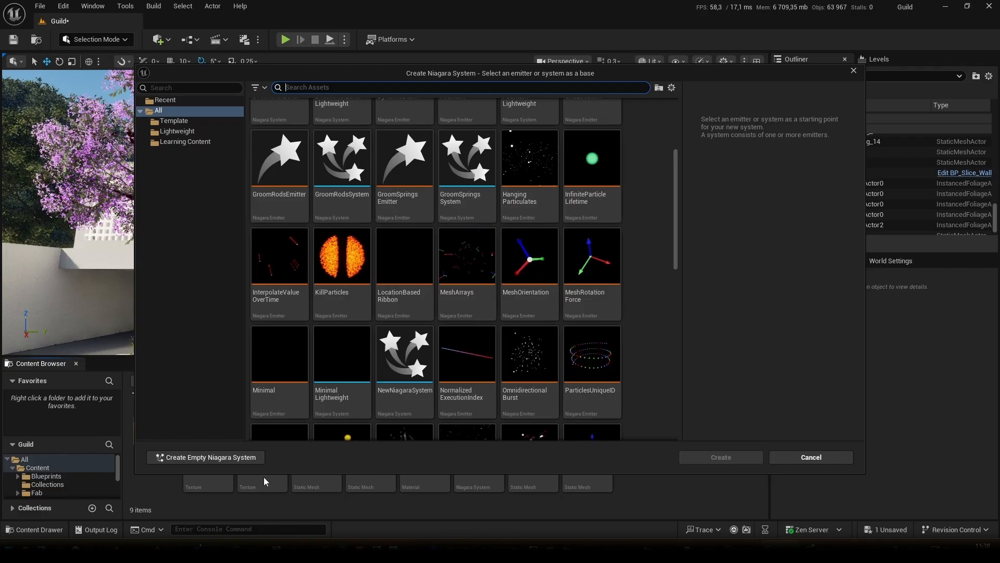
Create an empty Niagara system in the Niagara folder and name it NS_FALlingLeaves.
left_click(190, 459)
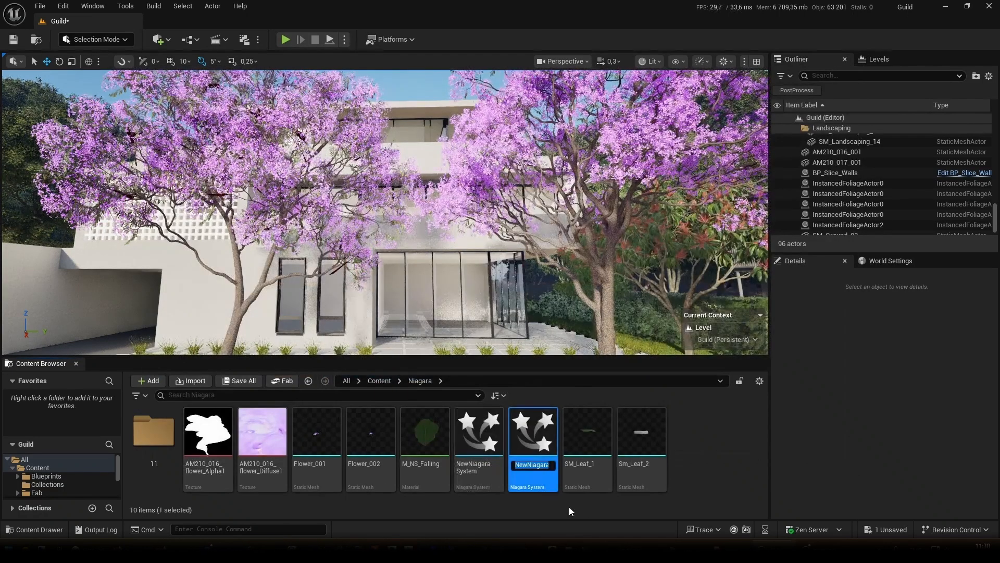
type("N")
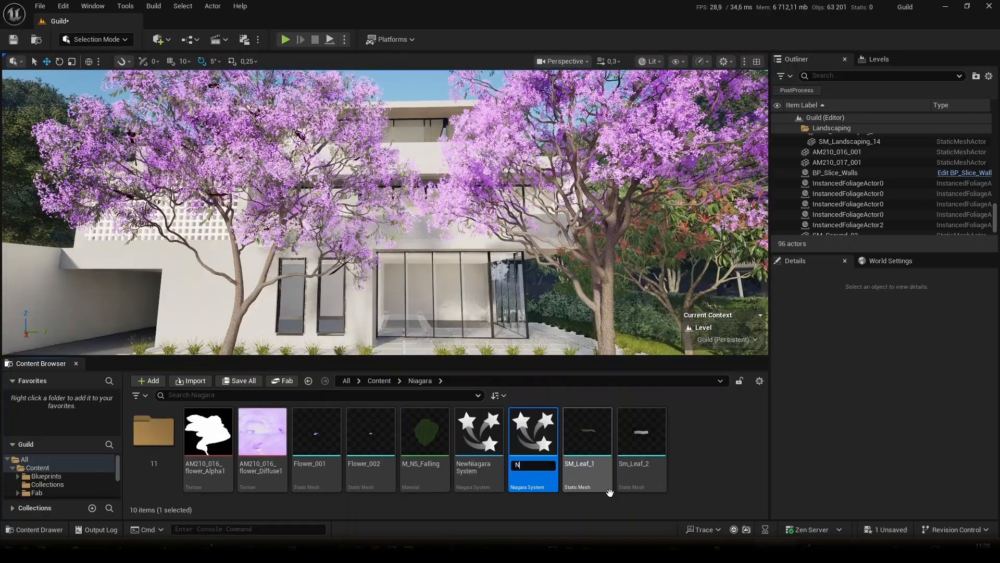
type("S_FAL")
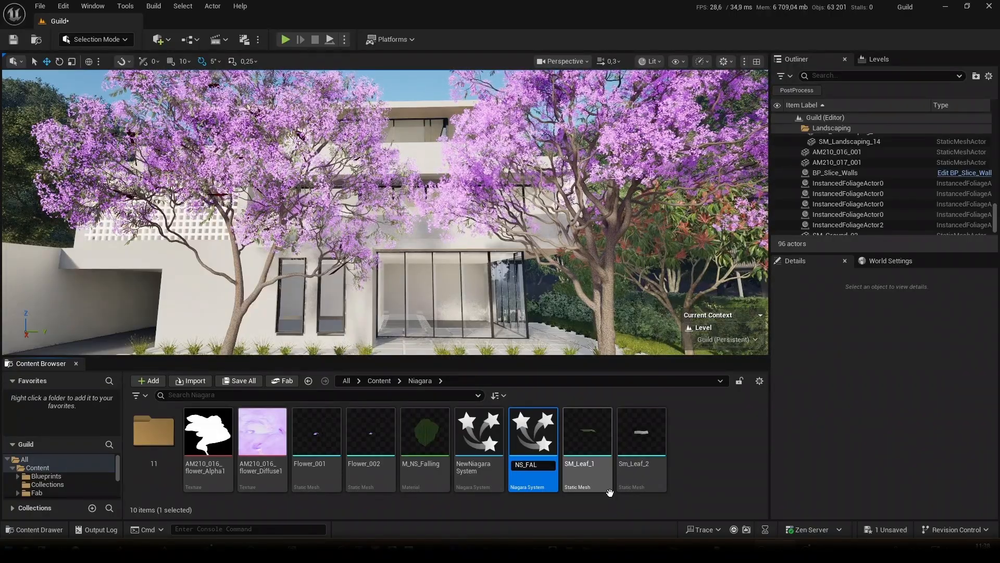
type("li")
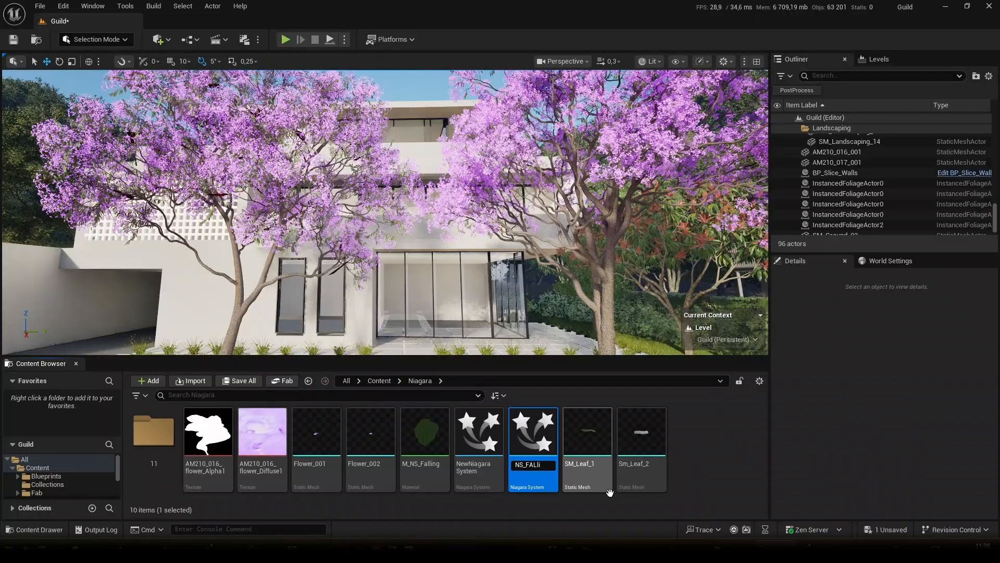
type("ngL")
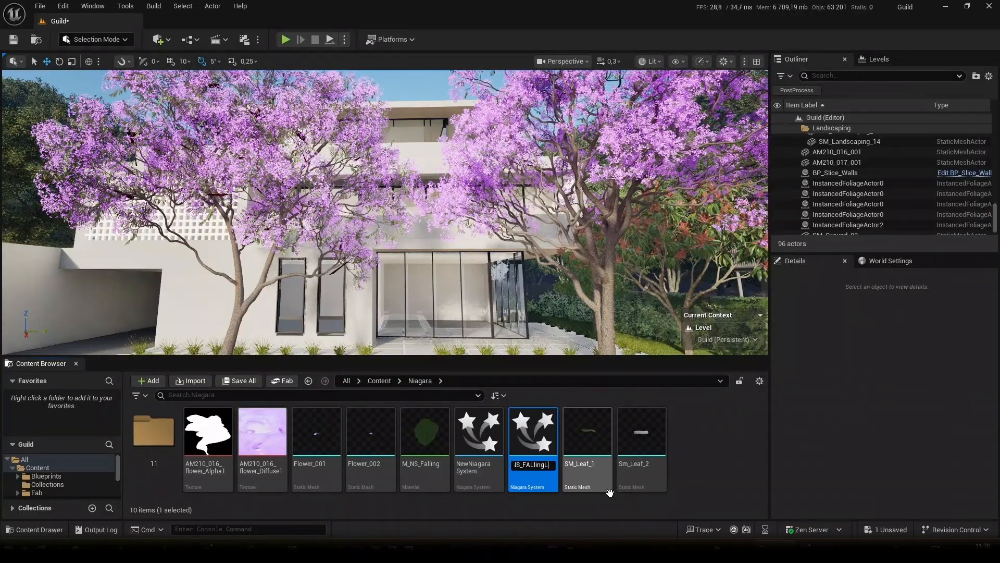
type("eave")
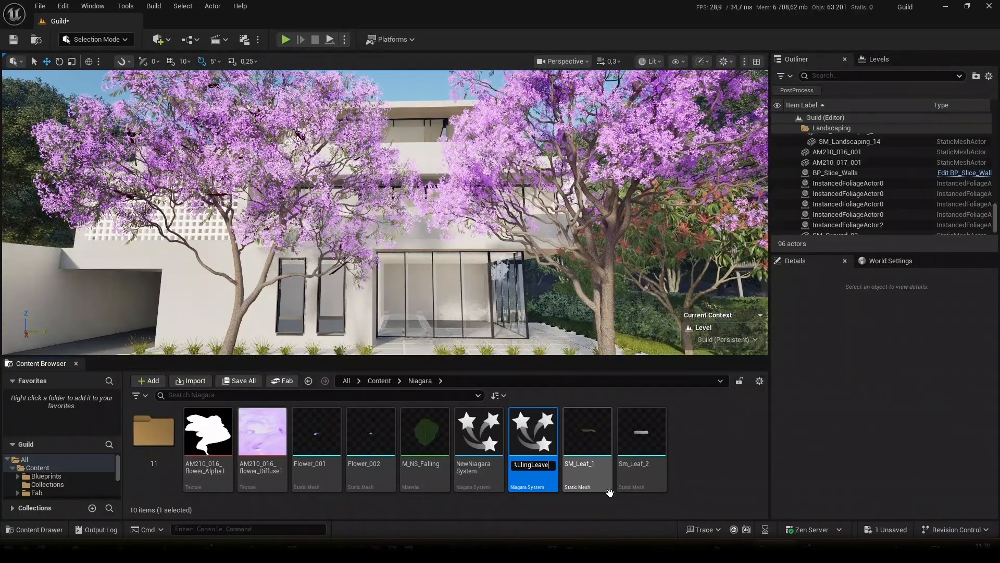
type("s")
key("Return")
Open NS_FALlingLeaves in a maximized editor, add the BlowingParticles emitter to it and widen the system graph area.
double_click(533, 425)
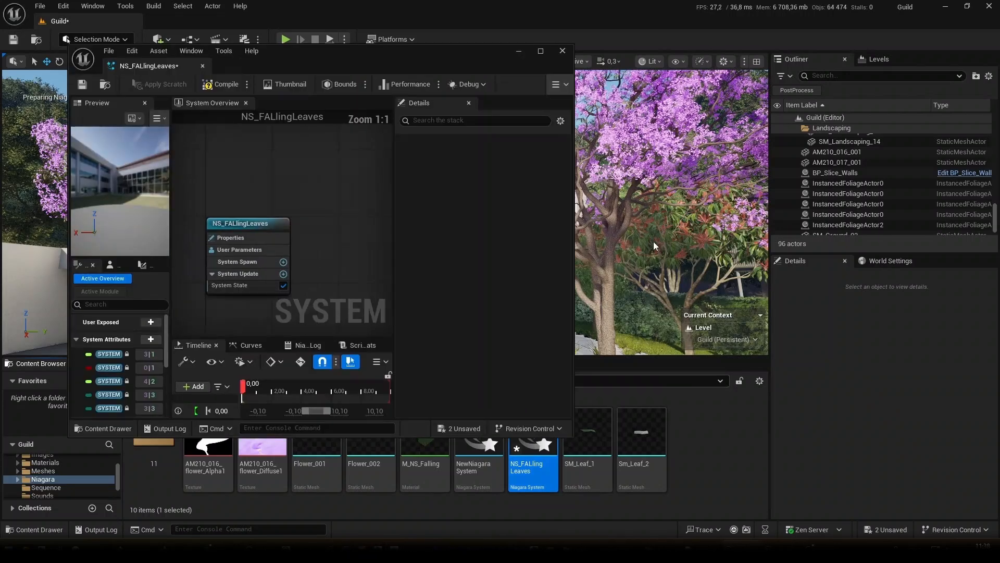
left_click(541, 51)
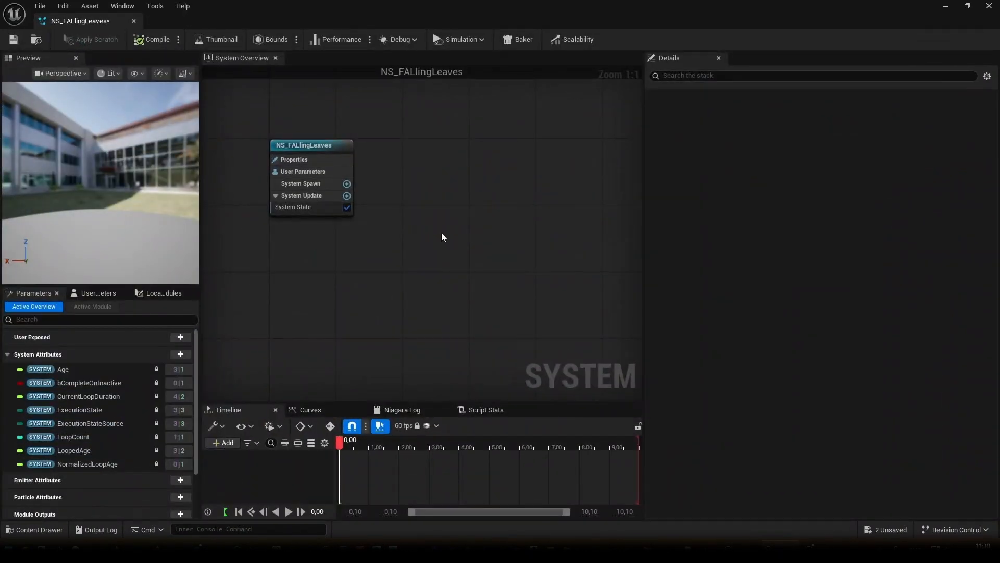
right_click(412, 241)
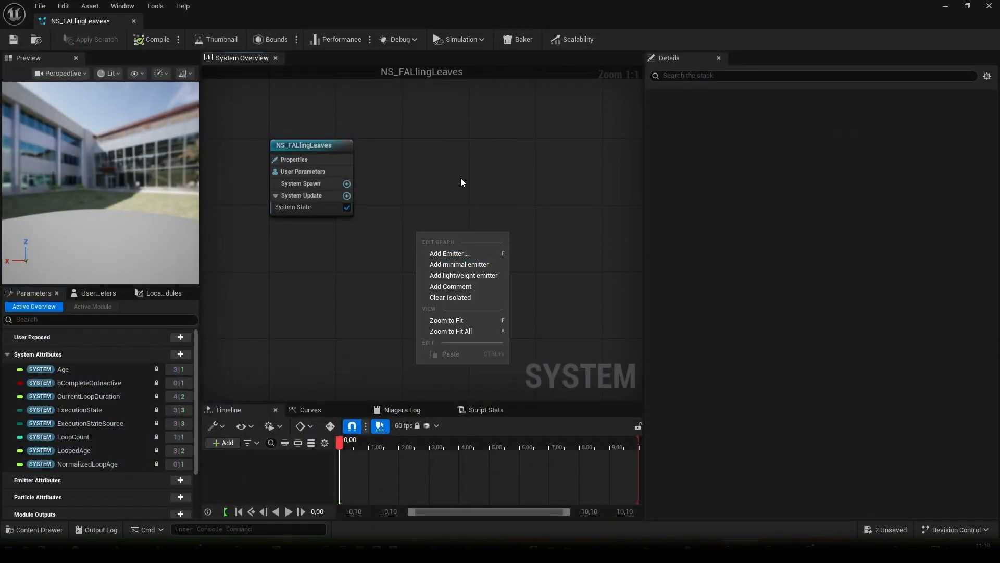
left_click(459, 253)
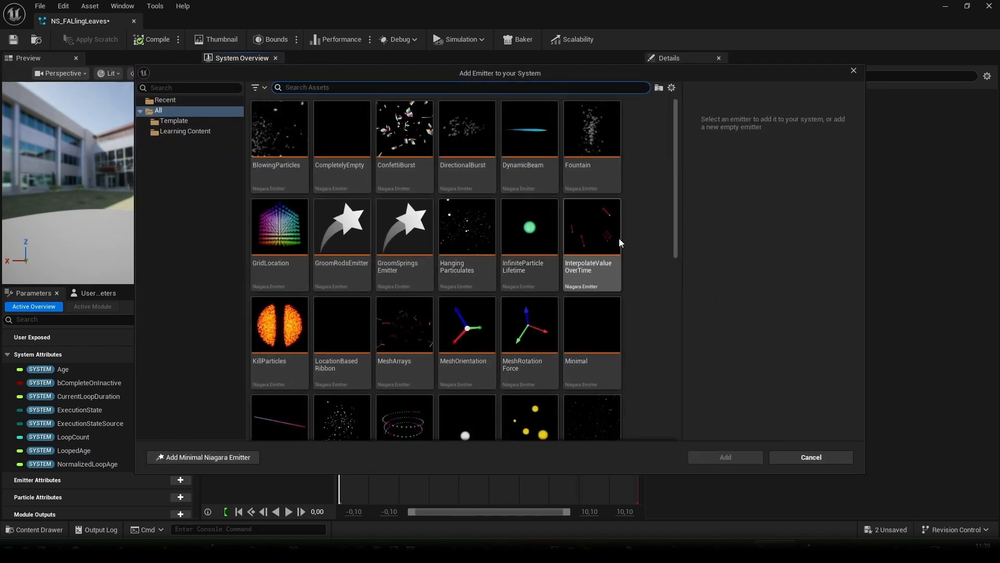
scroll(570, 200, "down", 1)
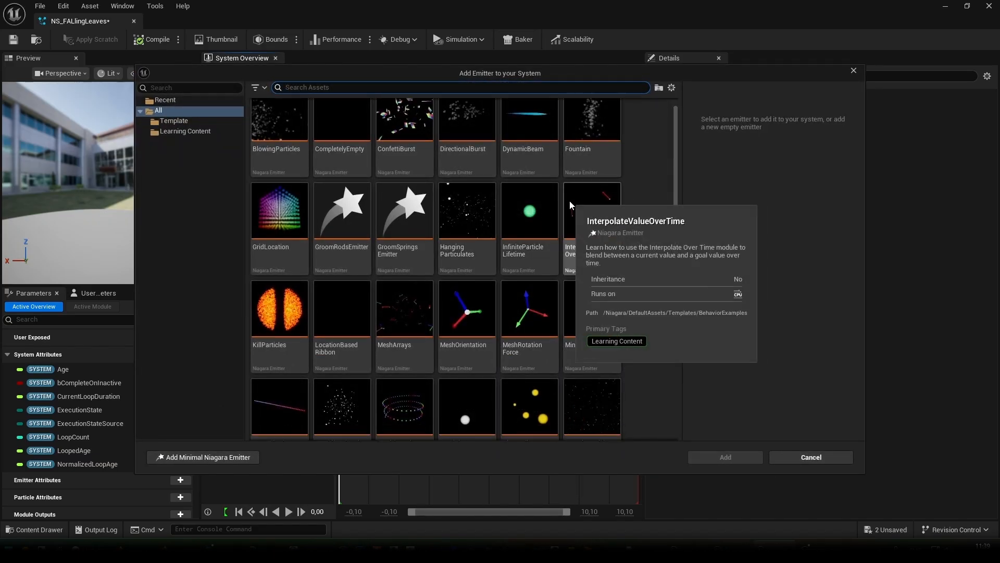
scroll(558, 196, "up", 1)
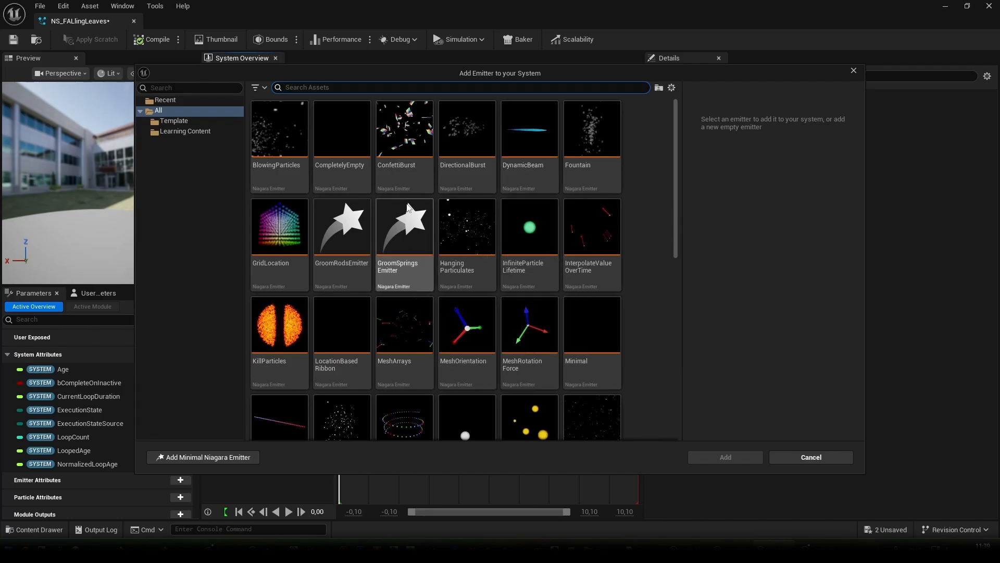
left_click(286, 127)
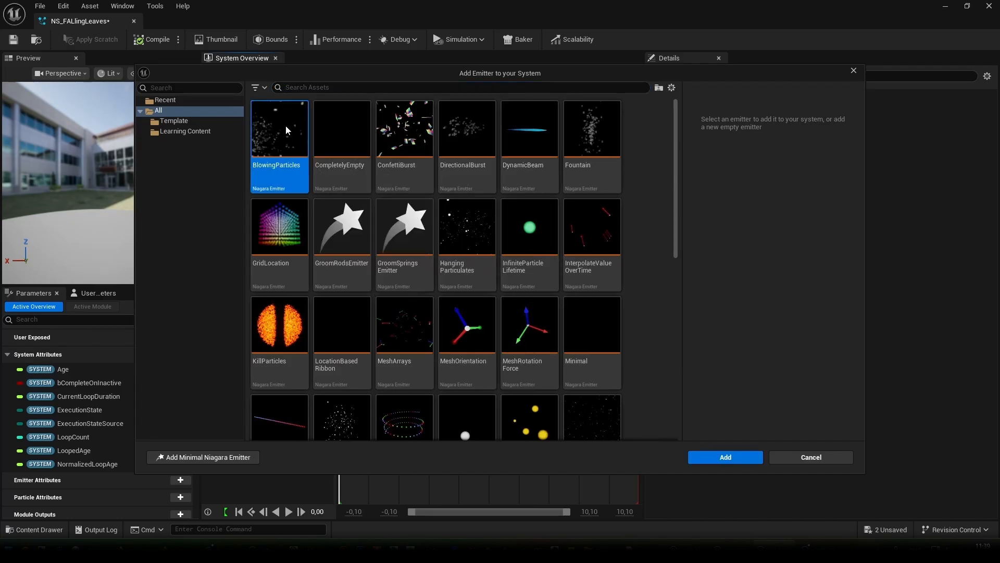
double_click(286, 126)
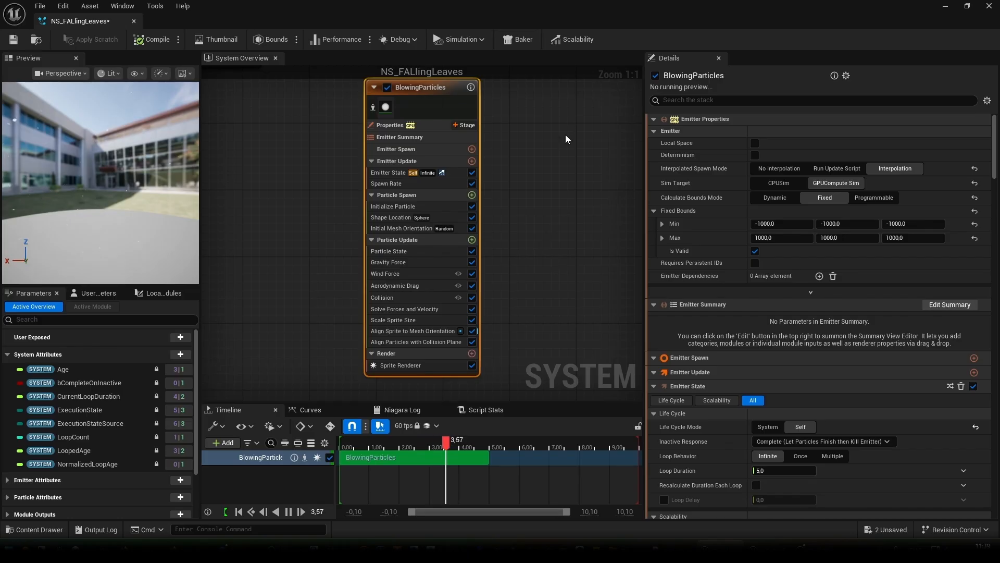
left_click_drag(646, 141, 704, 142)
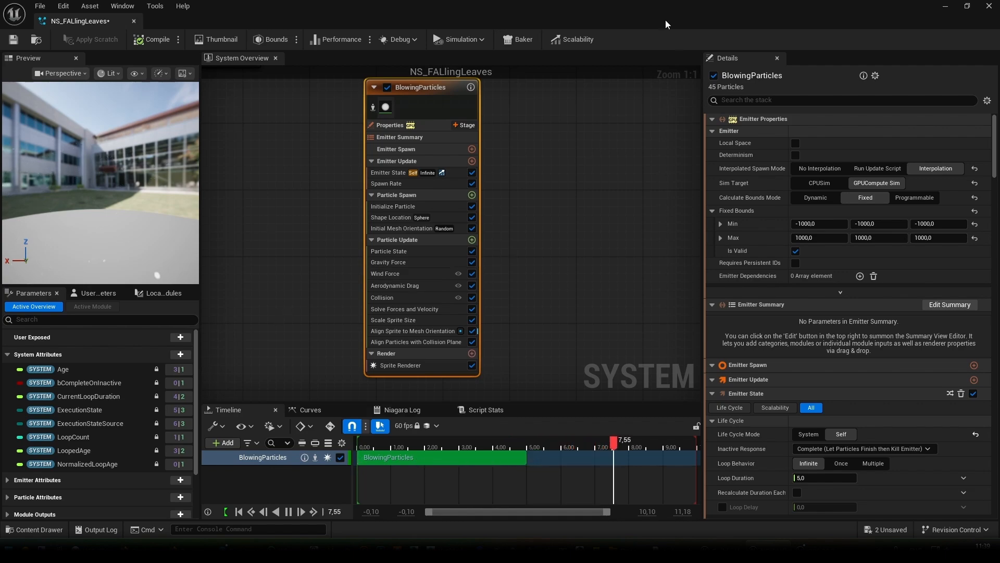
Place the NS_FALlingLeaves system in the level in front of the house, beside the garden path.
left_click_drag(657, 16, 854, 181)
right_click_drag(615, 136, 682, 188)
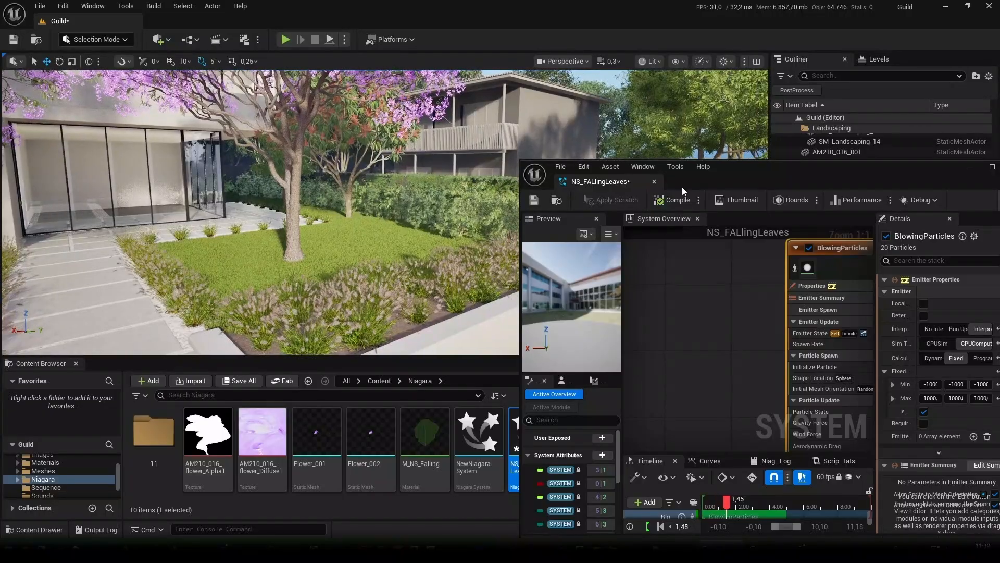
left_click_drag(712, 176, 791, 172)
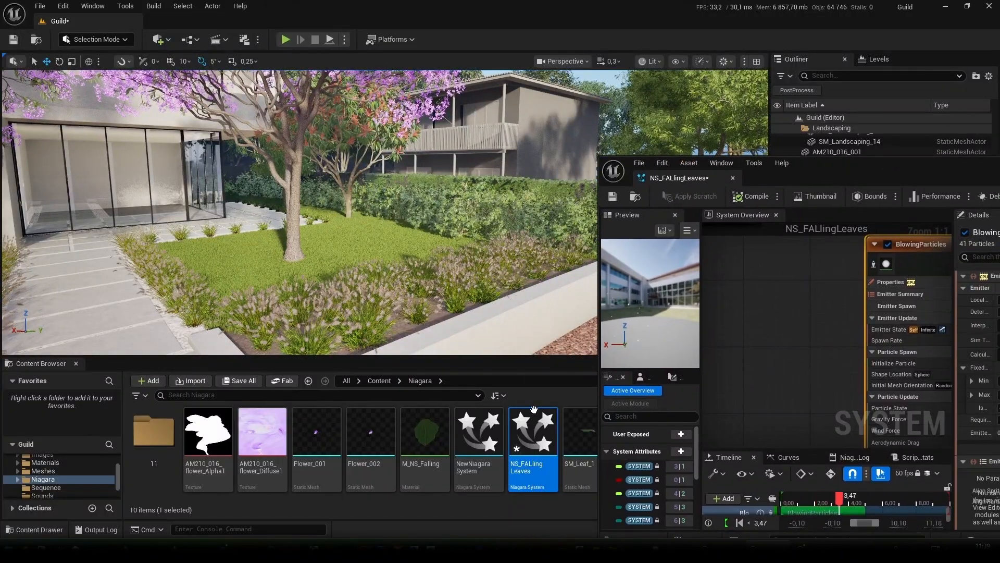
left_click_drag(471, 381, 140, 314)
right_click_drag(170, 195, 120, 199)
key("w")
left_click_drag(349, 256, 347, 146)
right_click_drag(397, 121, 461, 138)
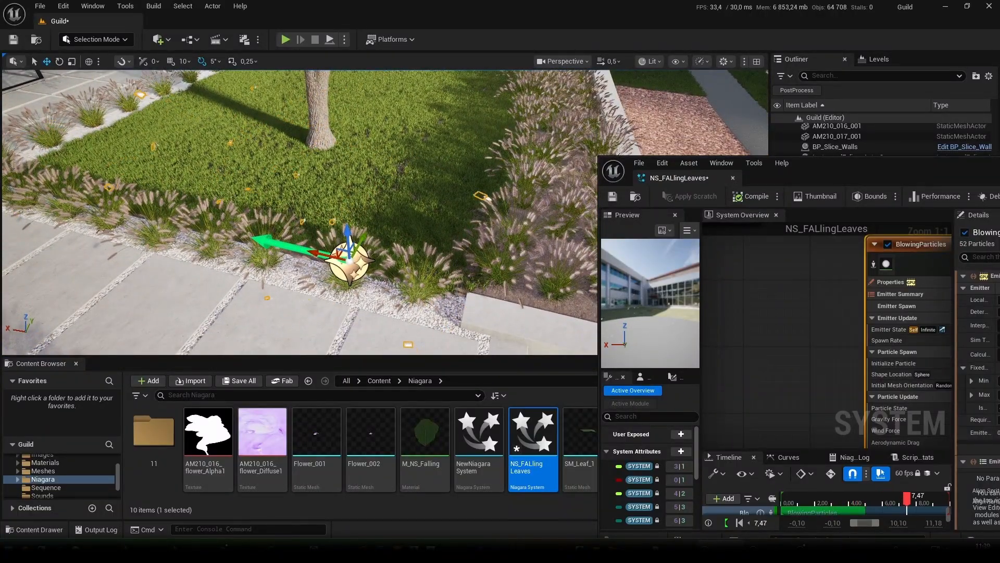
Rotate the placed particle system about its vertical axis so that the particles blow across the paved path.
right_click_drag(461, 138, 459, 136)
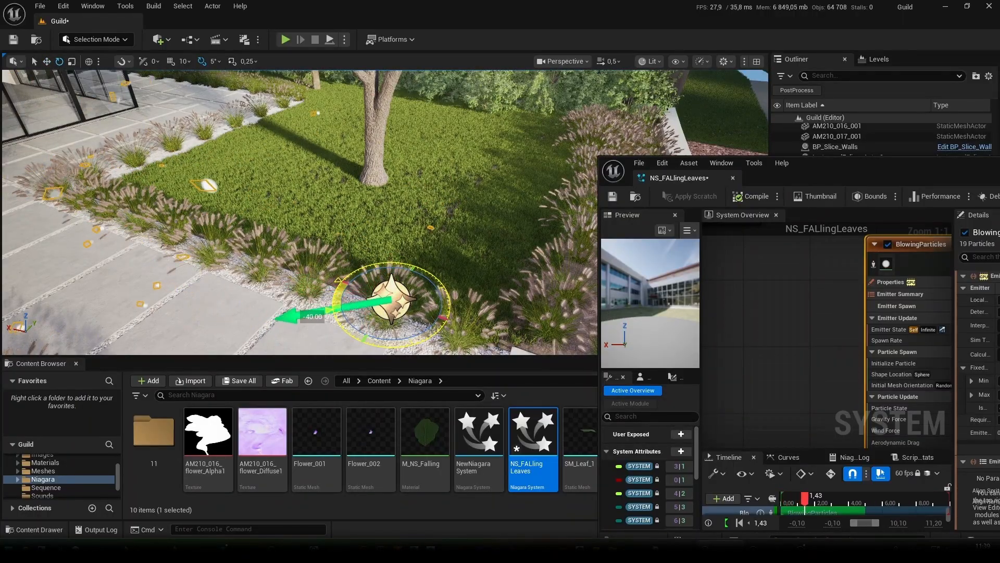
right_click_drag(331, 282, 245, 305)
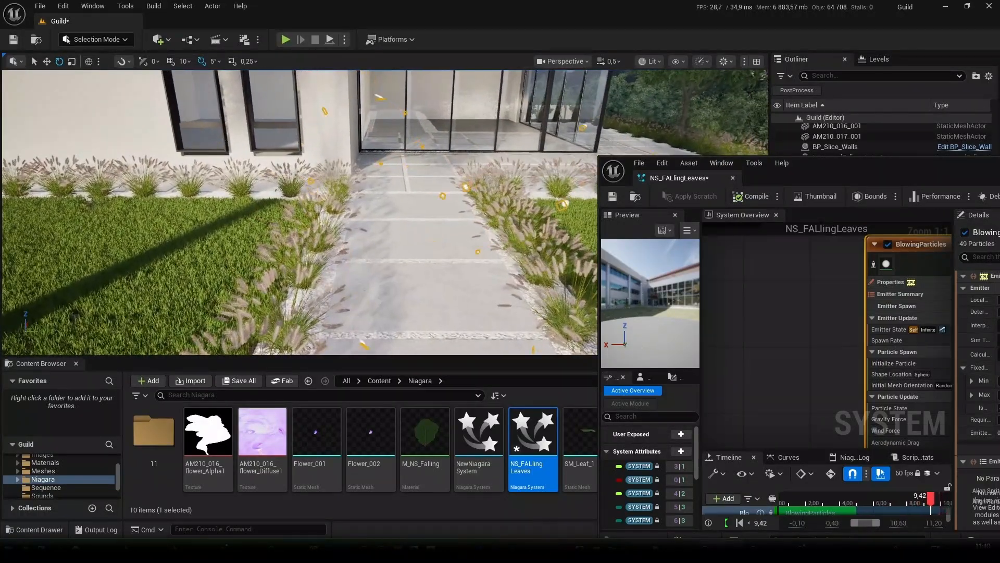
right_click_drag(245, 305, 334, 334)
key("w")
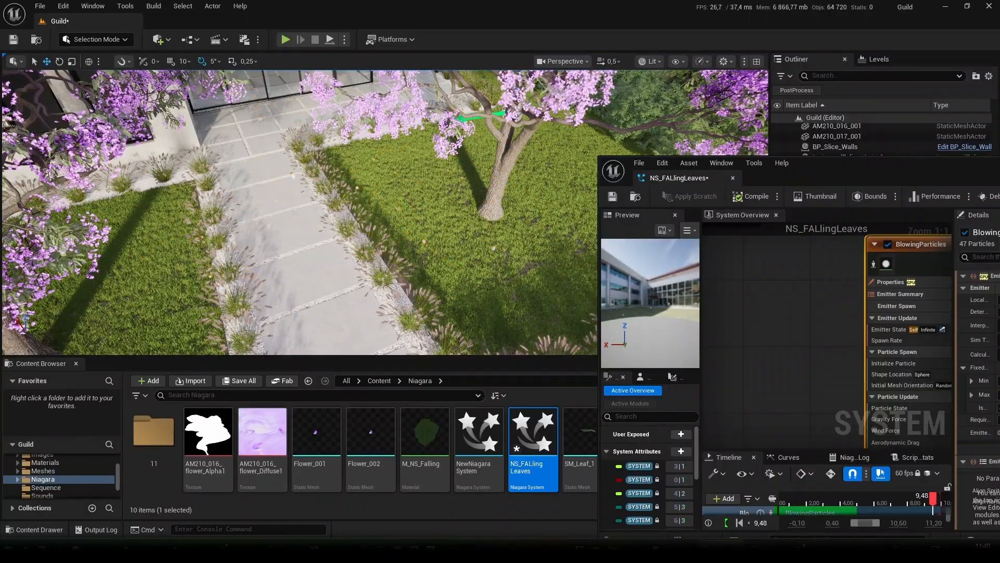
Raise the particle system into the crown of the purple-flowering tree on the lawn.
right_click_drag(334, 212, 318, 213)
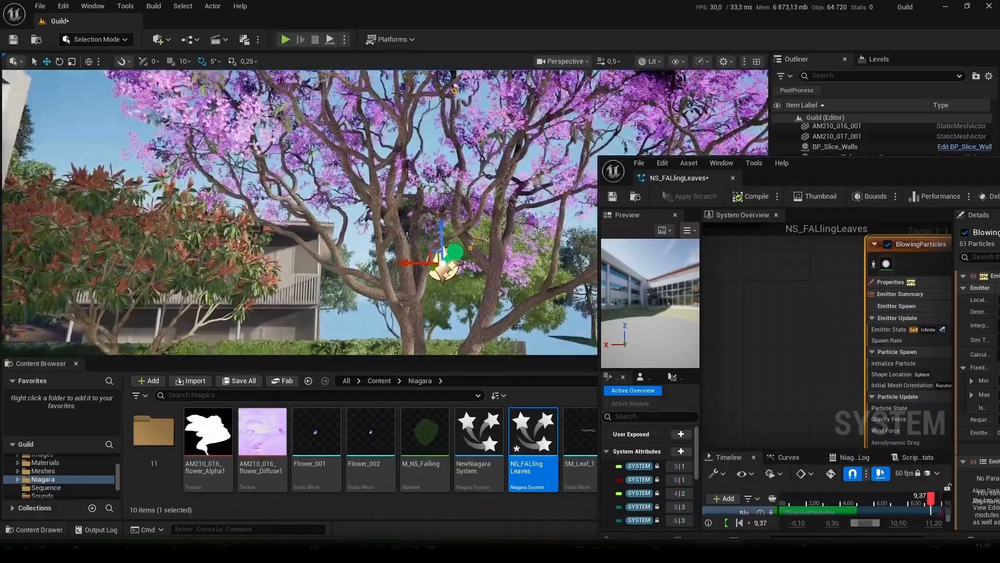
right_click_drag(479, 204, 479, 182)
key("s")
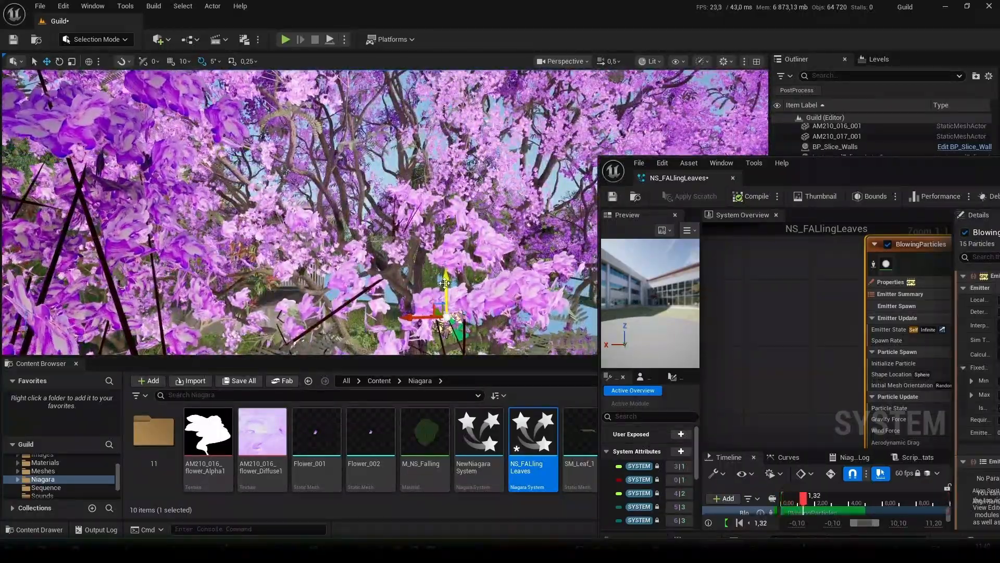
left_click_drag(444, 283, 442, 186)
Duplicate the particle system and place the copy in the crown of the purple-flowering tree across the path.
right_click_drag(443, 208, 365, 261)
key("s")
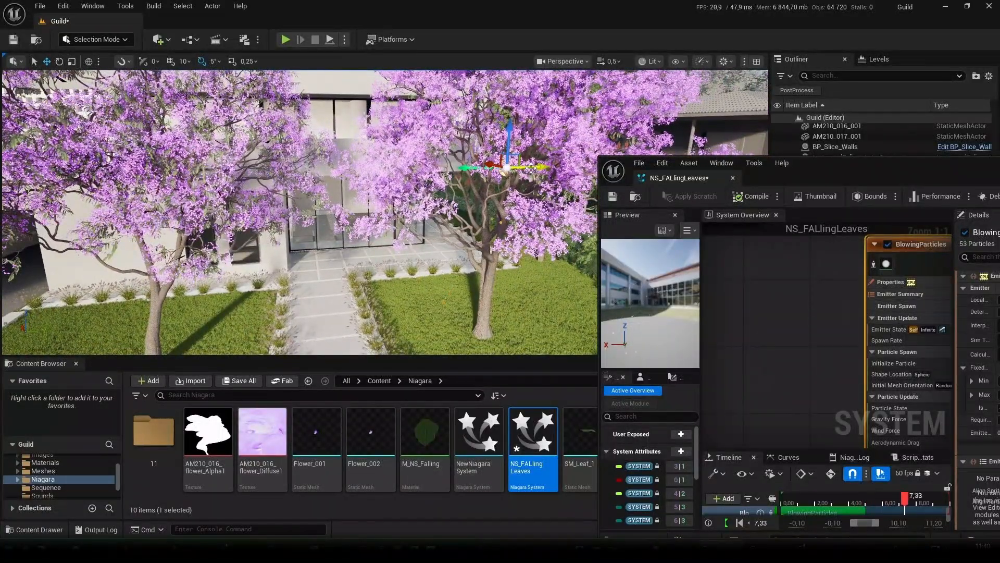
left_click_drag(530, 168, 245, 180)
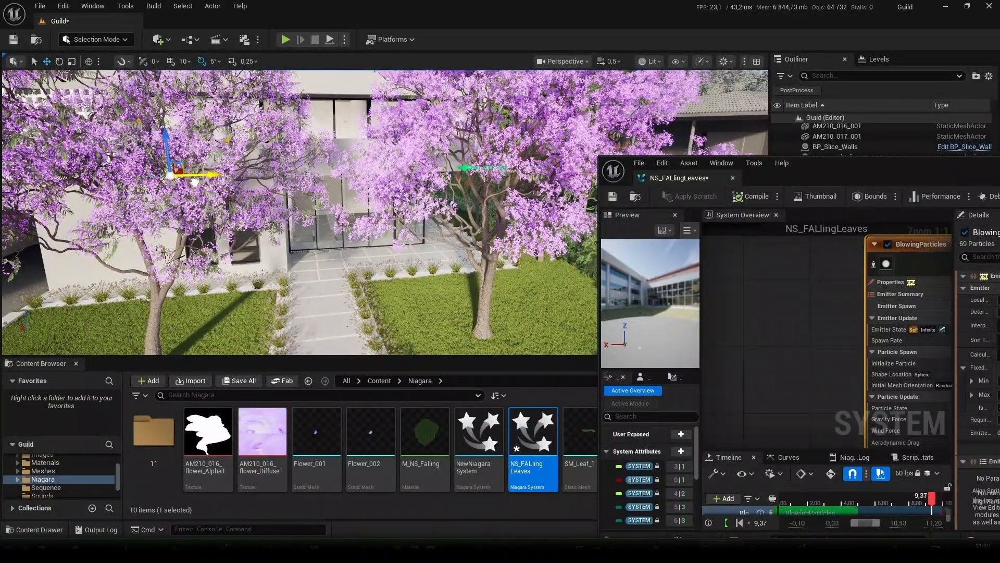
right_click_drag(203, 179, 269, 206)
Return to the maximized NS_FALlingLeaves editor and display the BlowingParticles emitter's Sprite Renderer settings.
left_click_drag(852, 179, 549, 110)
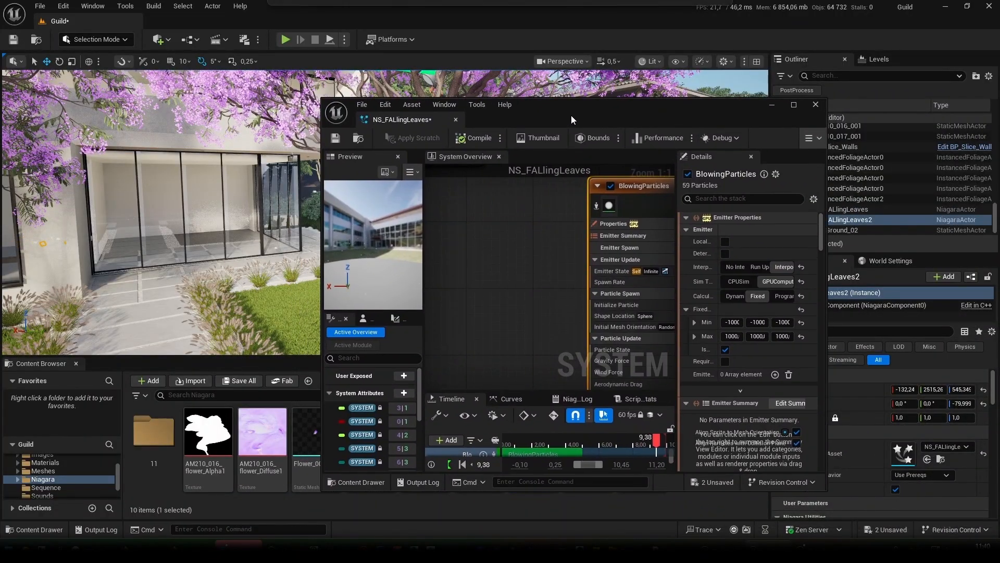
double_click(571, 115)
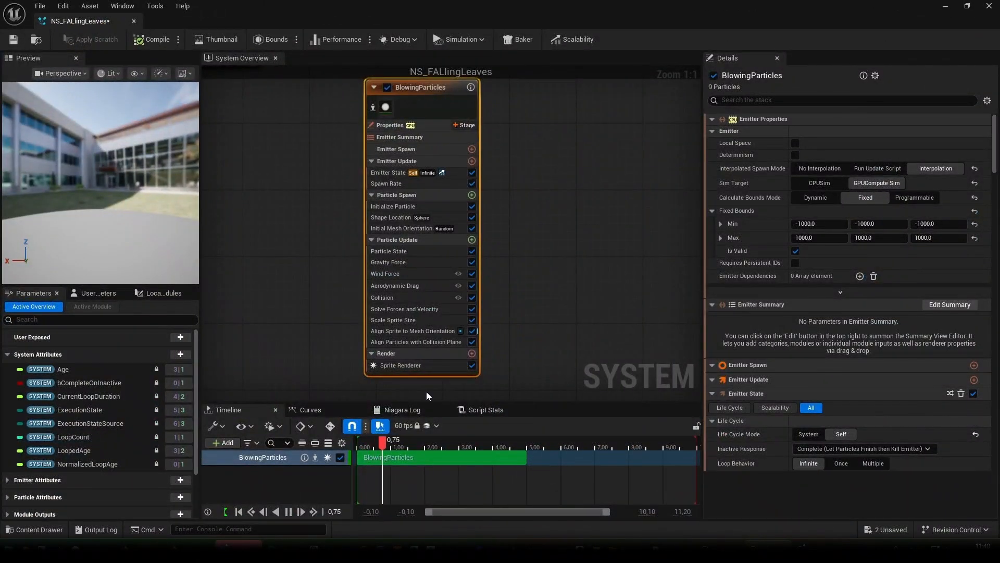
left_click(405, 366)
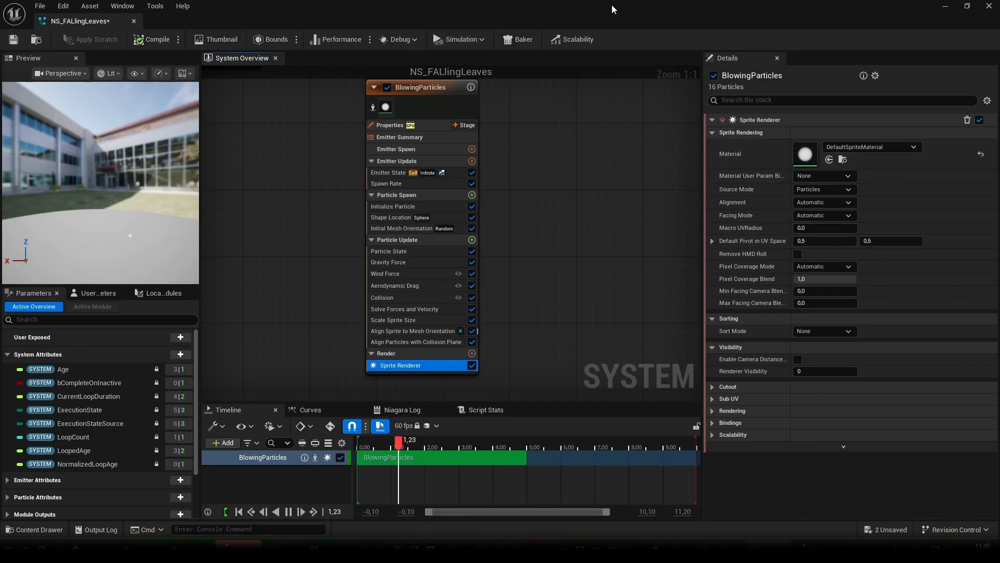
Create a material named M_Flower in the Niagara folder and open it for editing.
left_click_drag(612, 5, 803, 30)
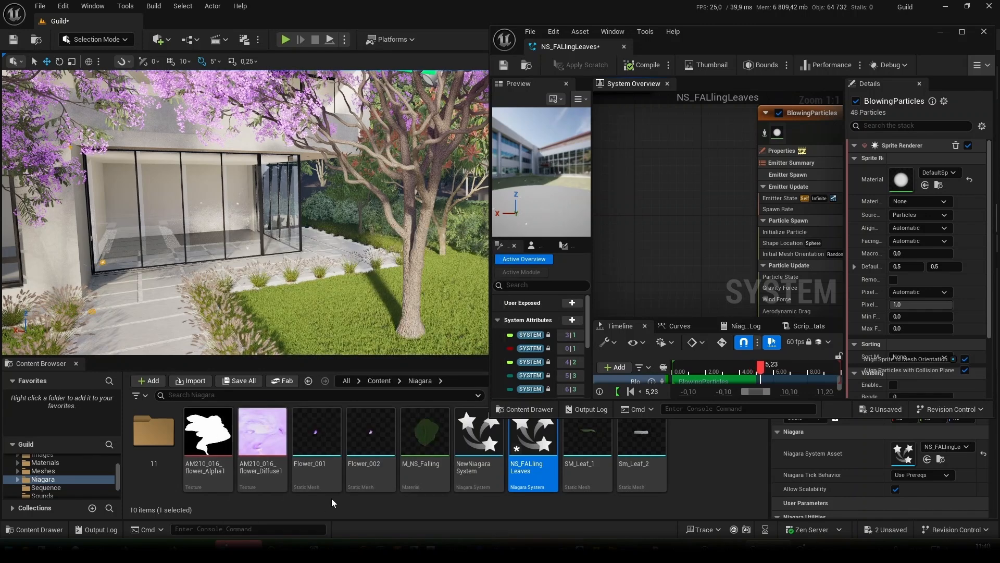
right_click(683, 478)
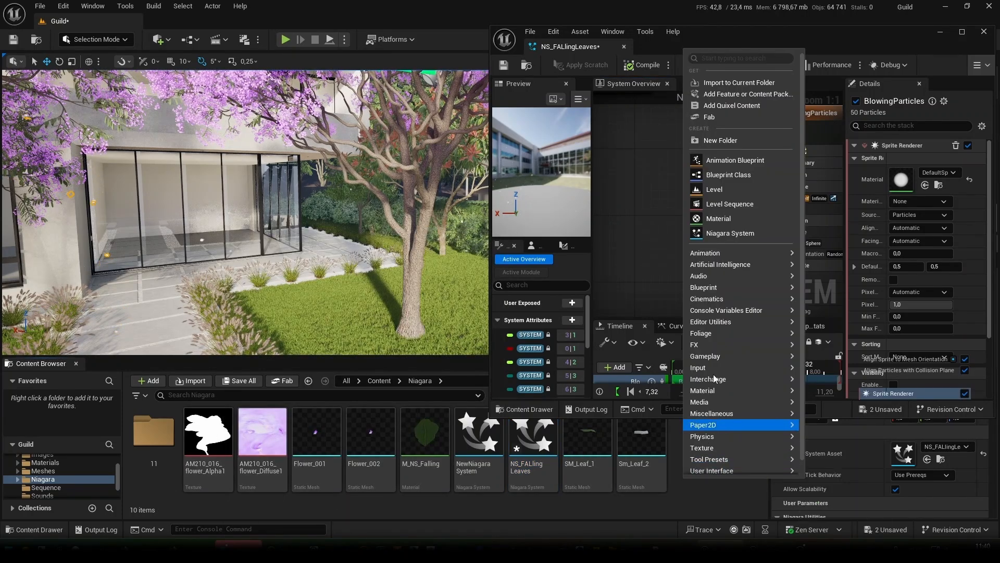
left_click(734, 218)
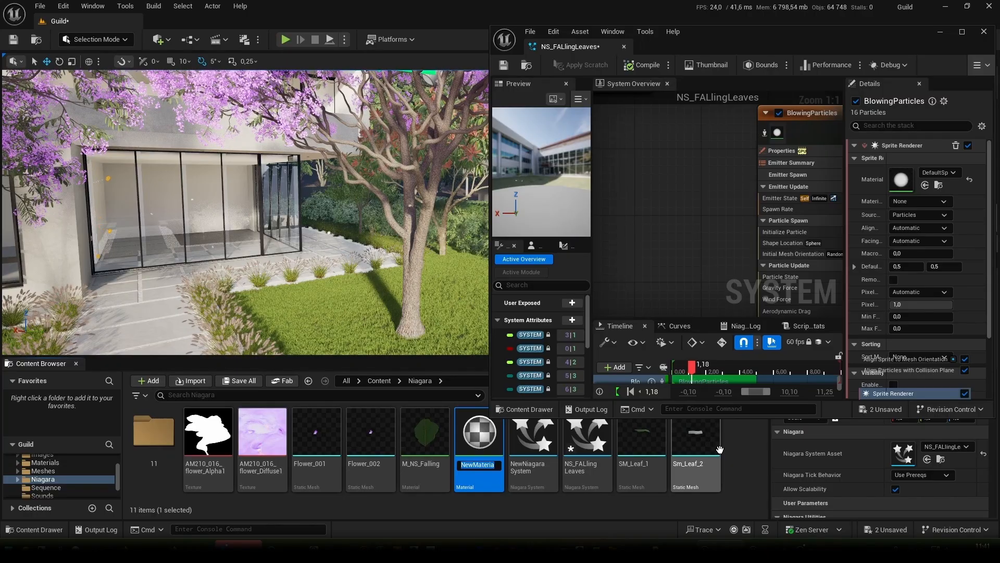
type("M_")
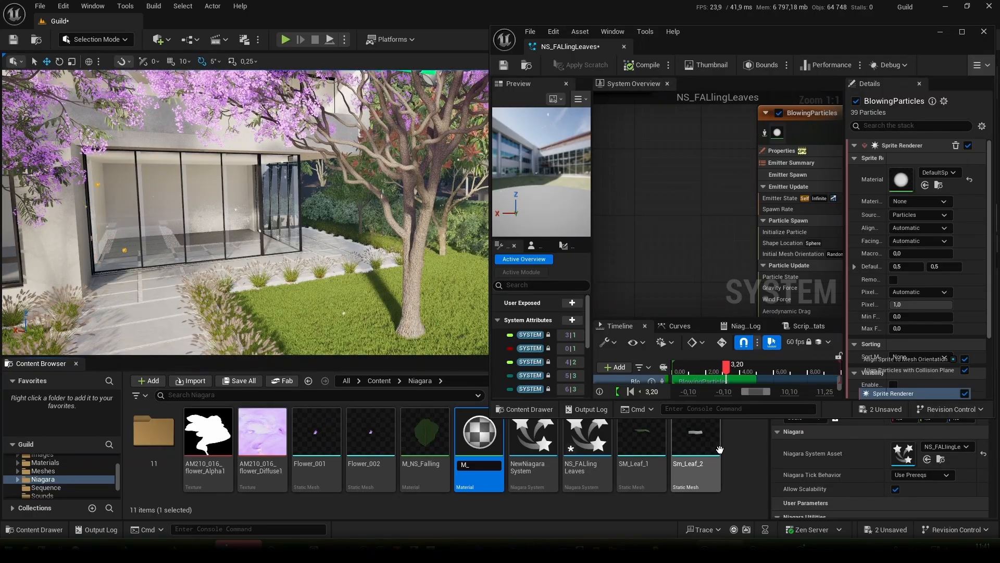
type("Flower")
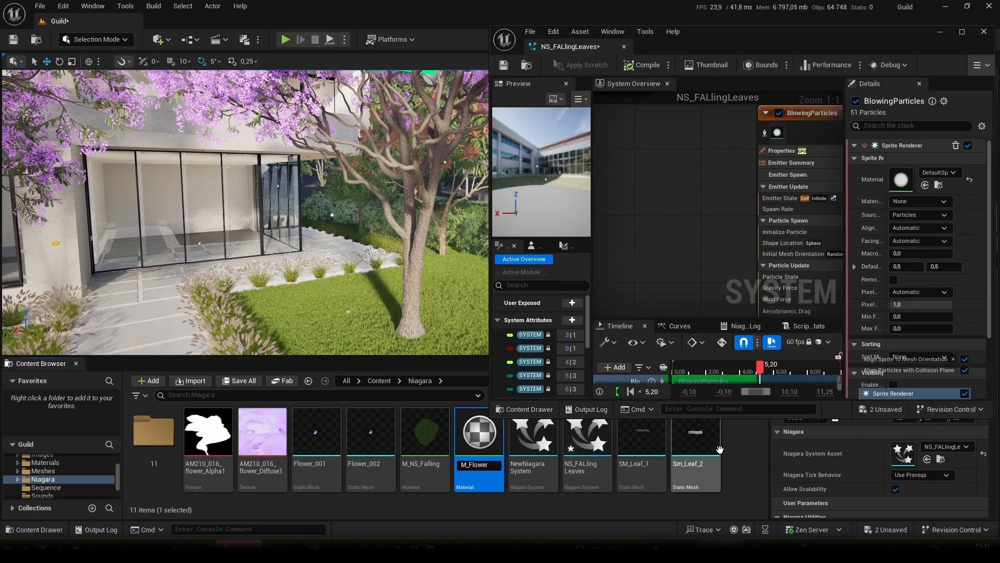
key("Return")
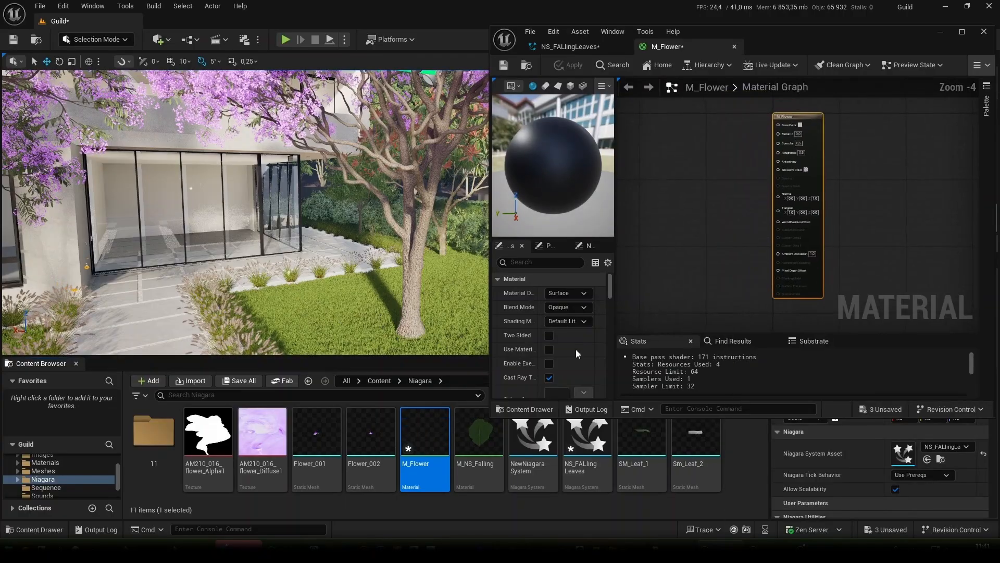
Add the AM210_016_flower_Alpha1 and AM210_016_flower_Diffuse1 textures to the M_Flower graph and lay out their nodes separately in the maximized editor.
left_click(274, 433, "ctrl")
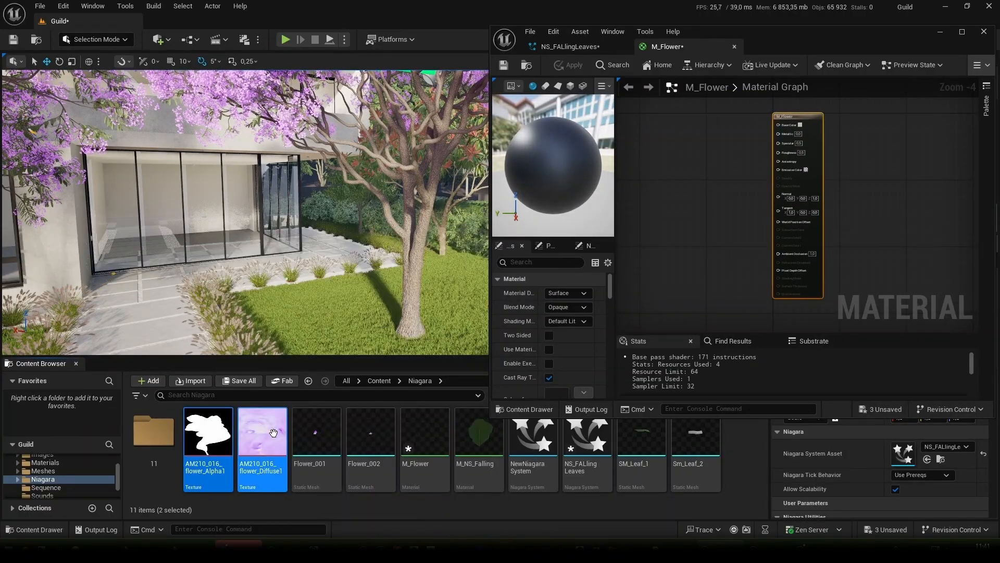
left_click_drag(285, 437, 664, 188)
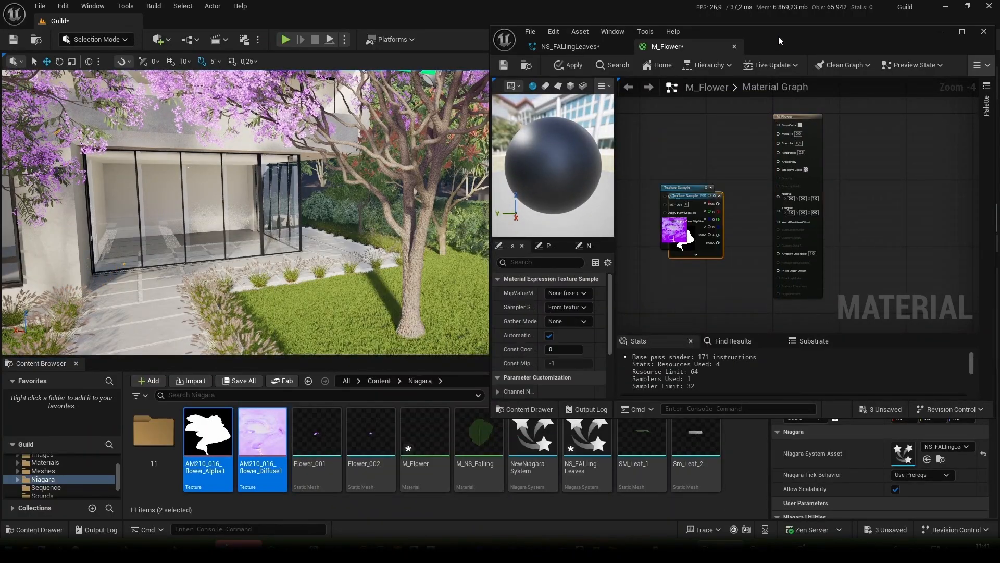
left_click_drag(778, 36, 524, 52)
double_click(524, 51)
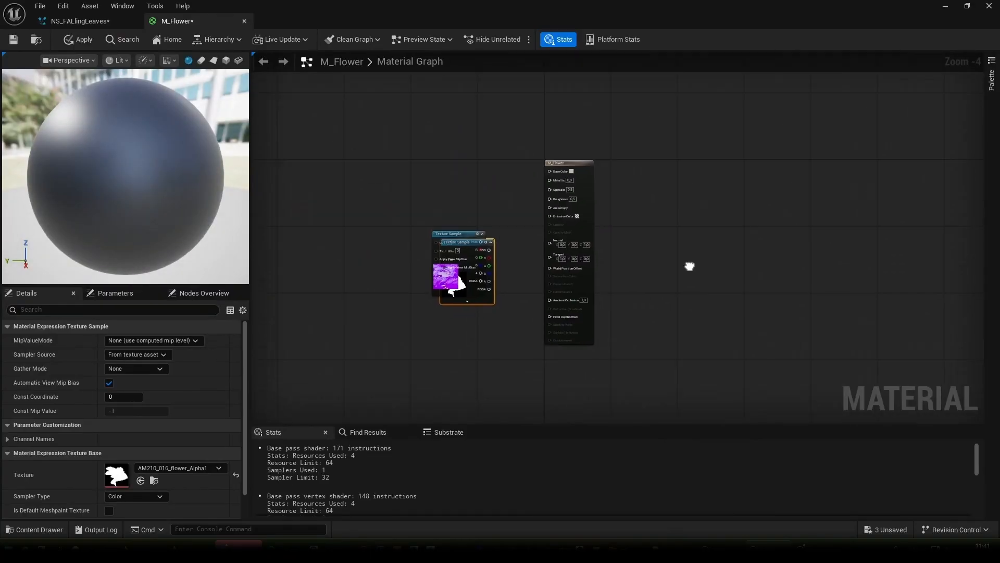
scroll(482, 242, "up", 4)
left_click_drag(567, 307, 591, 154)
left_click_drag(562, 259, 546, 275)
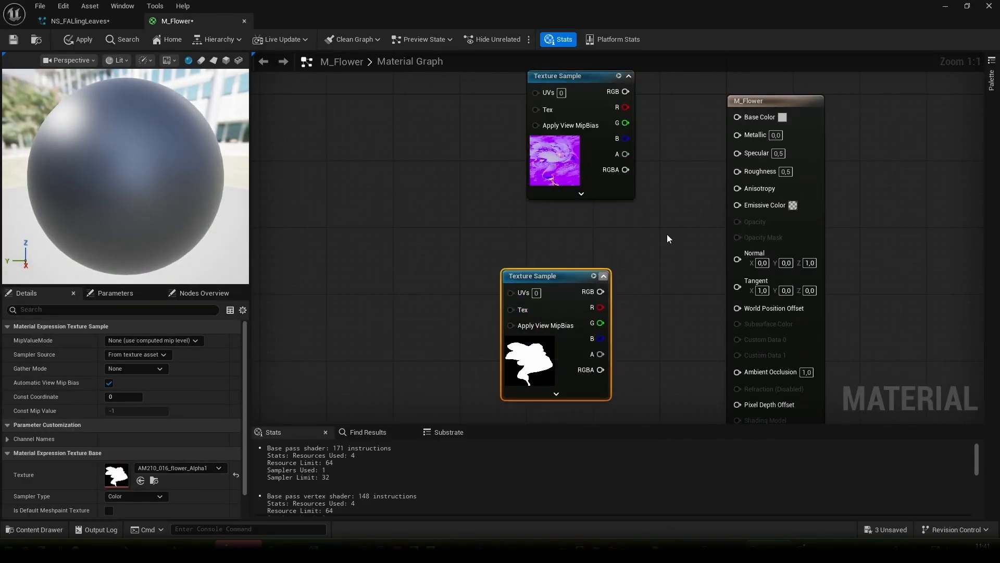
Set the blend mode of M_Flower to Masked.
left_click(351, 353)
left_click(159, 368)
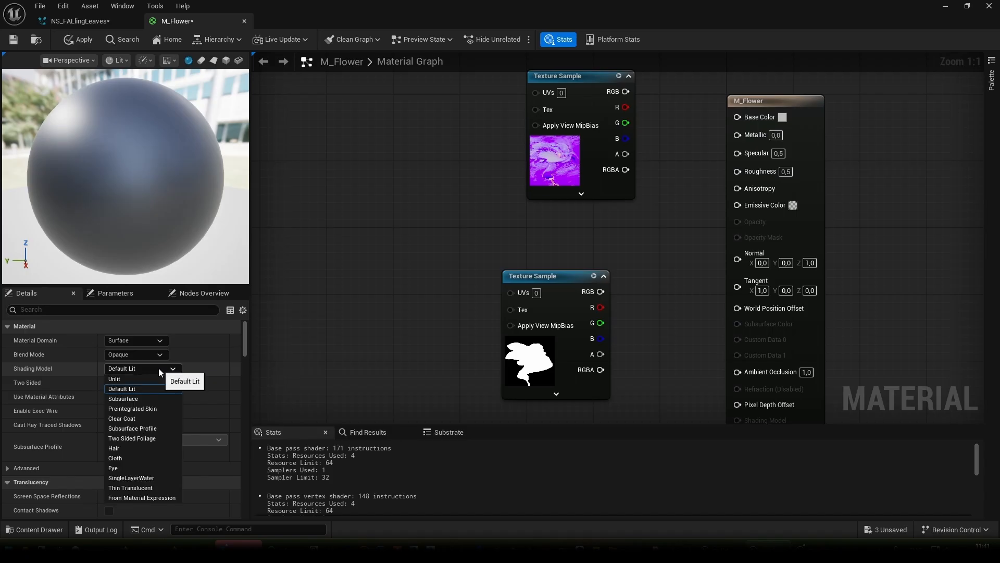
left_click(144, 354)
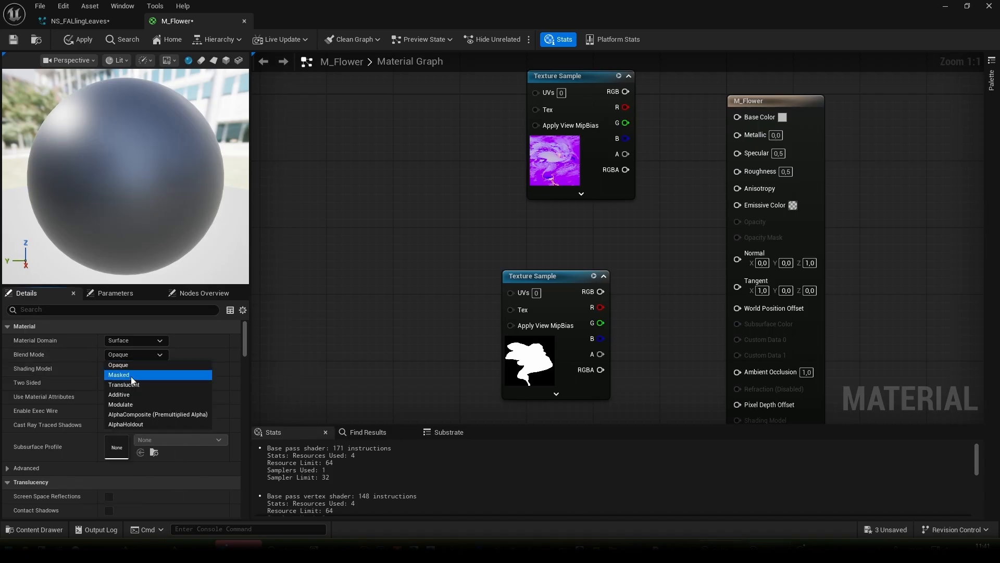
left_click(132, 375)
Add a Multiply node, connecting the diffuse texture's RGB to its A input and its output to Base Color.
right_click_drag(640, 145, 558, 186)
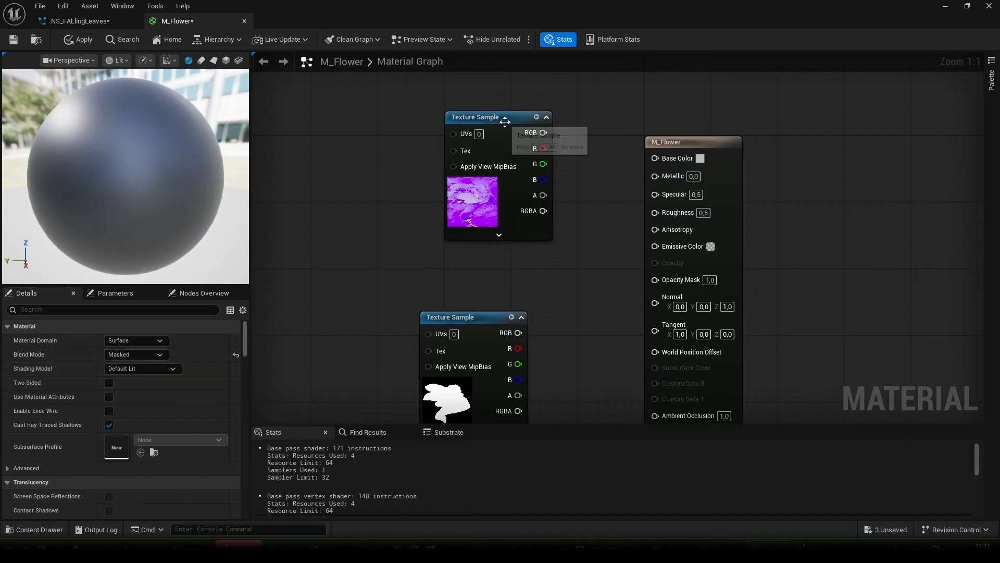
left_click_drag(504, 120, 446, 120)
right_click(539, 161)
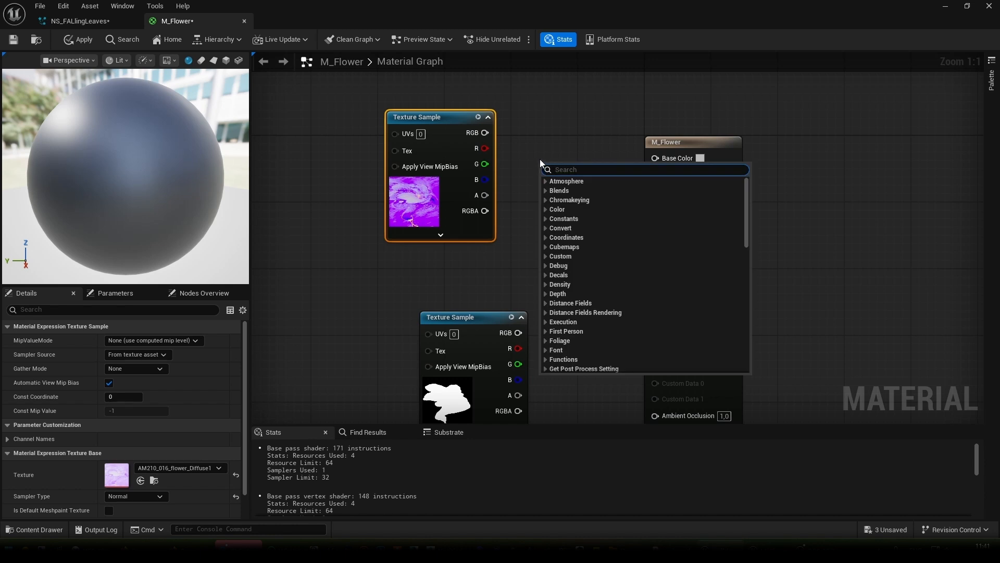
left_click(540, 158)
left_click(559, 171)
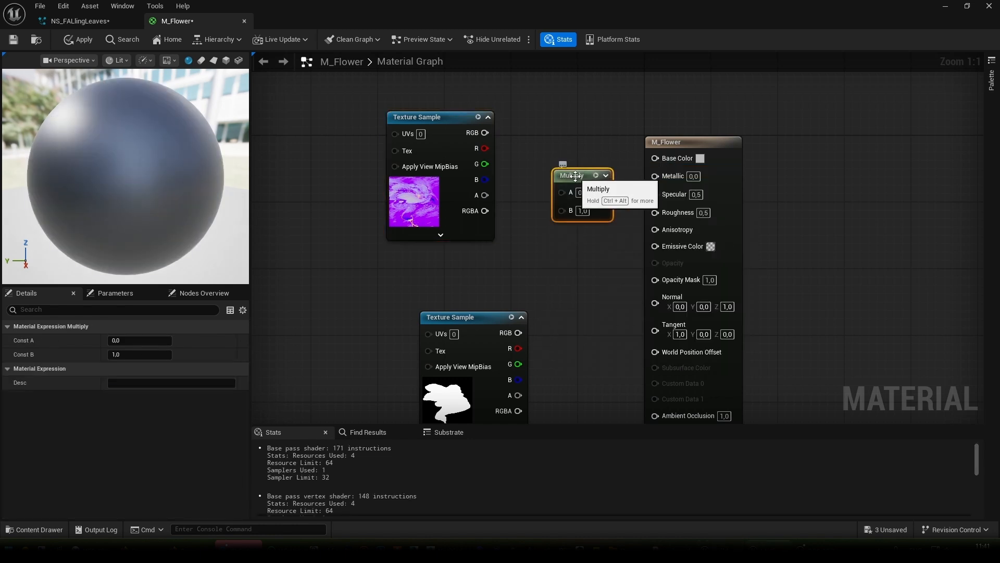
left_click_drag(603, 175, 655, 161)
left_click_drag(562, 176, 389, 127)
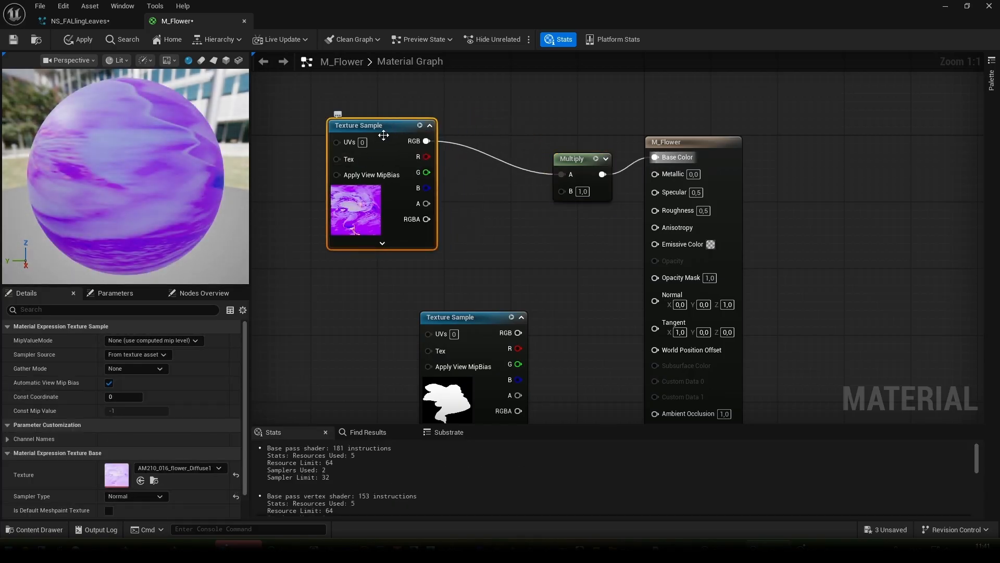
Add a scalar parameter named Bight below the connection between the diffuse texture and the Multiply node.
left_click(471, 218)
type("s")
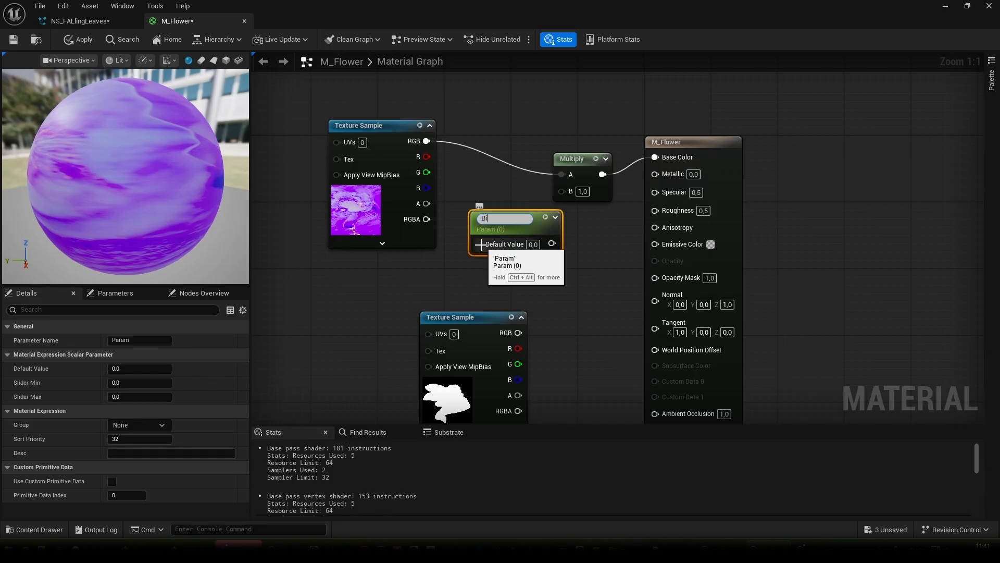
type("ight")
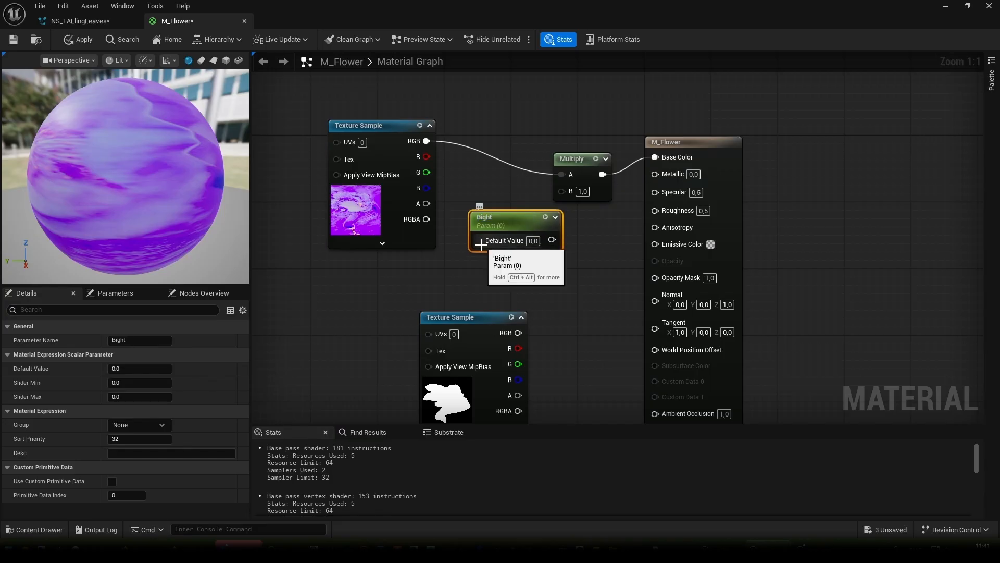
key("Return")
Connect the alpha texture's RGB to Opacity Mask and convert that texture sample to a parameter named Opacity.
left_click_drag(517, 333, 658, 277)
left_click_drag(460, 316, 402, 307)
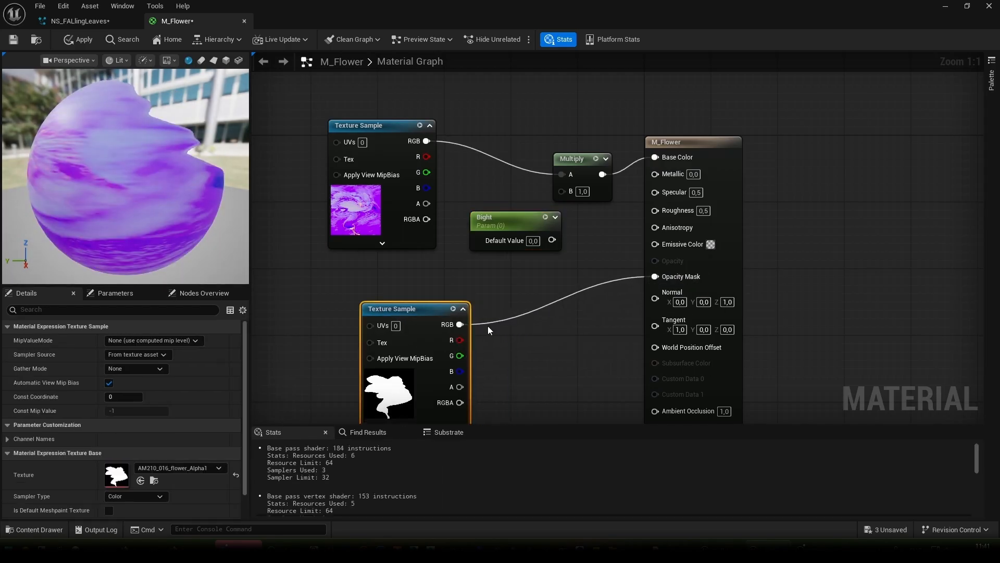
right_click(413, 307)
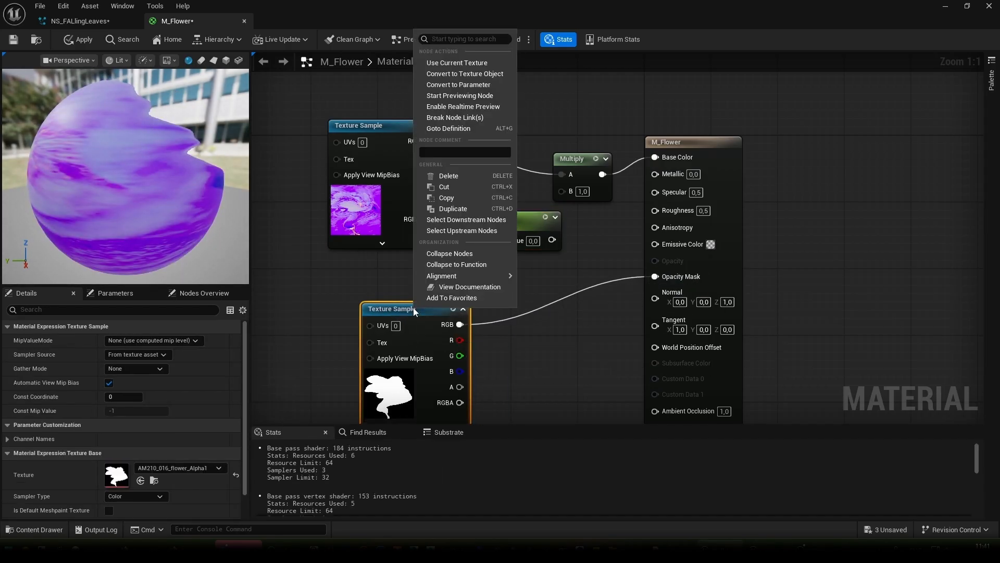
left_click(469, 84)
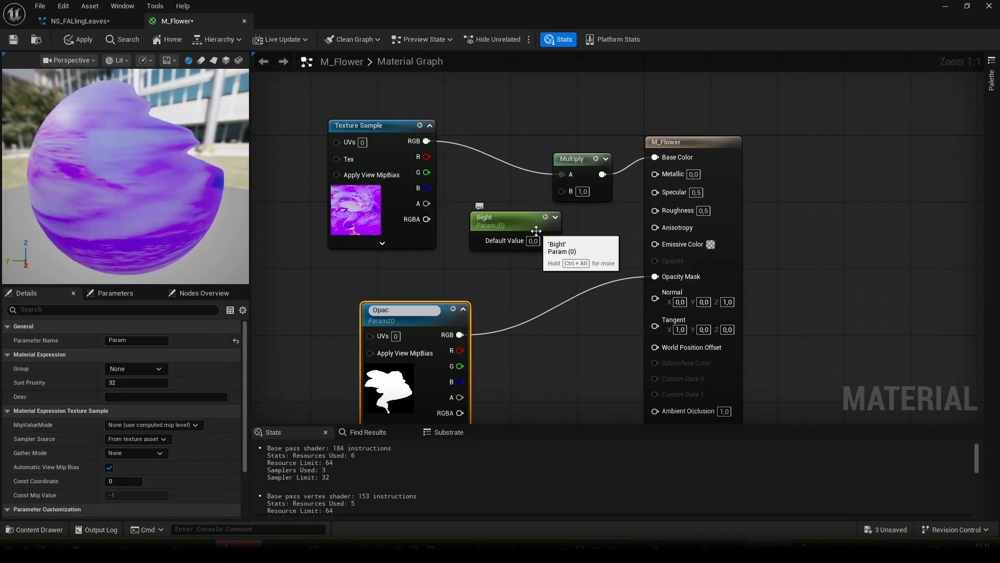
key("Return")
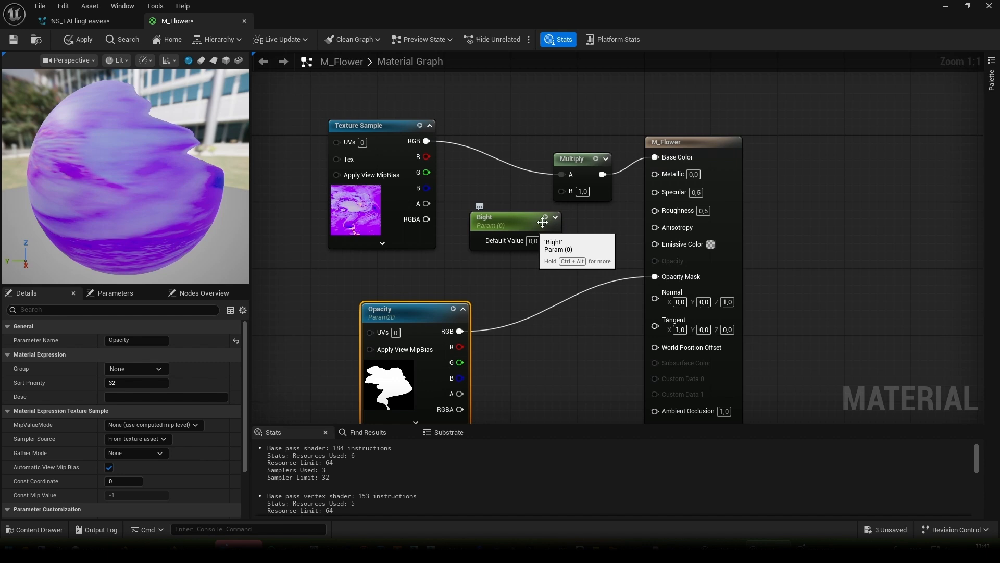
Convert the diffuse texture sample to a parameter named Diffuse, and save and close the material.
left_click(388, 127)
right_click(388, 127)
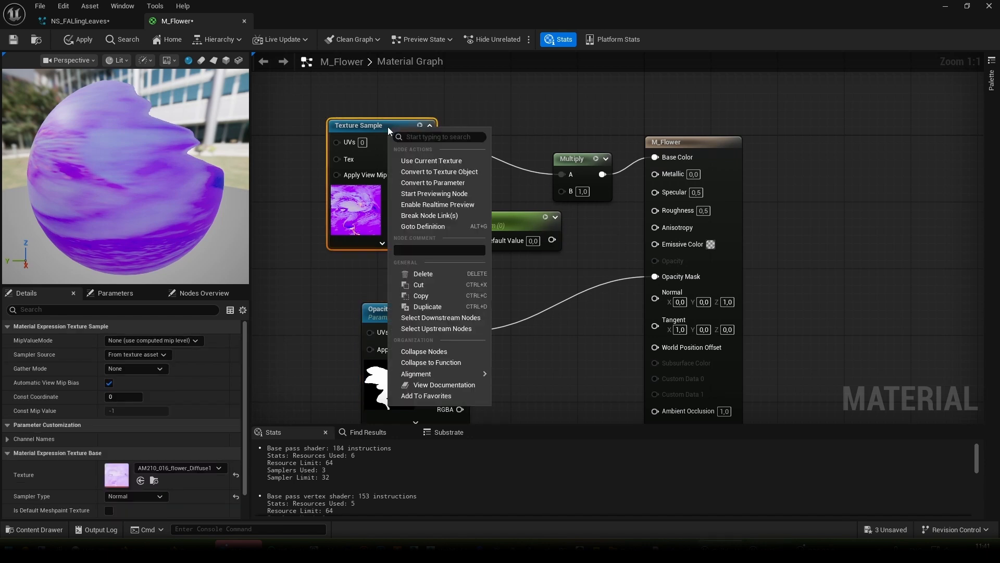
left_click(454, 183)
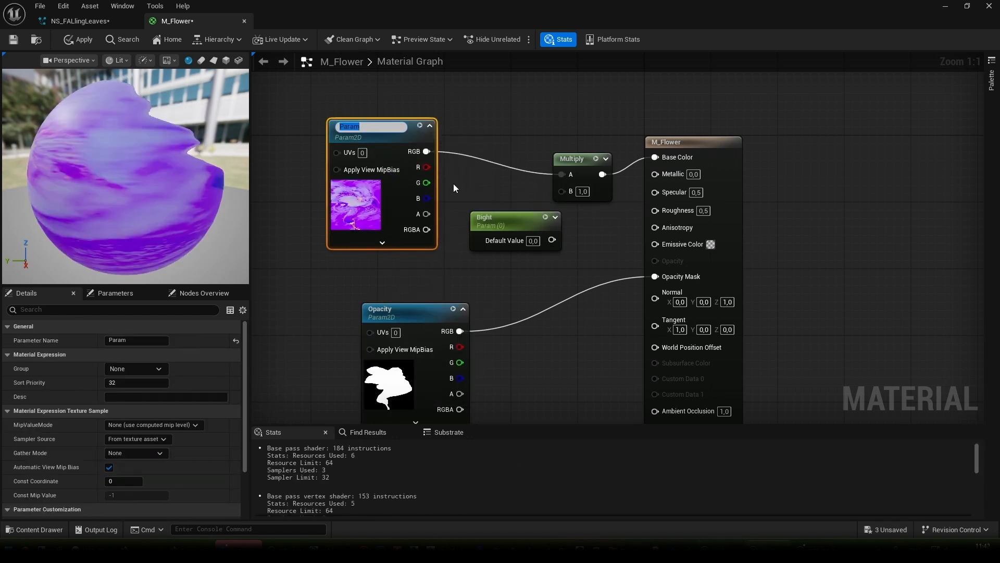
type("Diffuse")
key("Return")
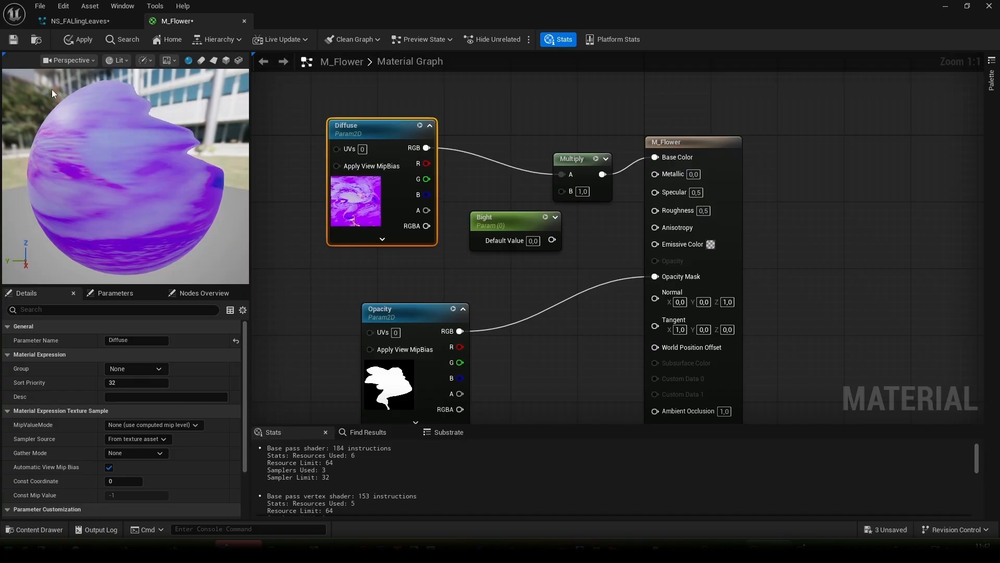
left_click(14, 40)
left_click(245, 21)
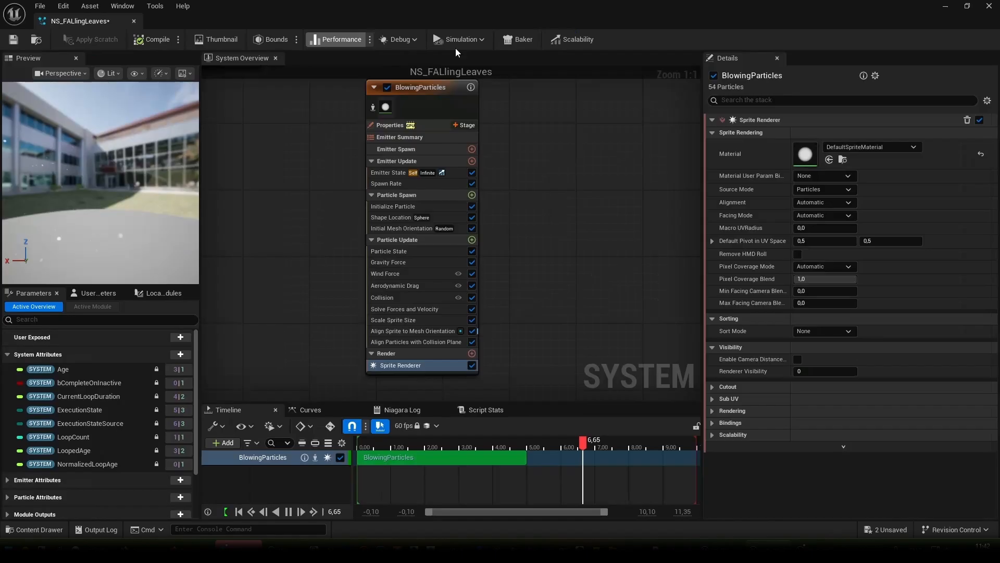
Create a material instance of M_Flower named M_Flower_Inst in the Niagara folder.
double_click(509, 18)
left_click(423, 463)
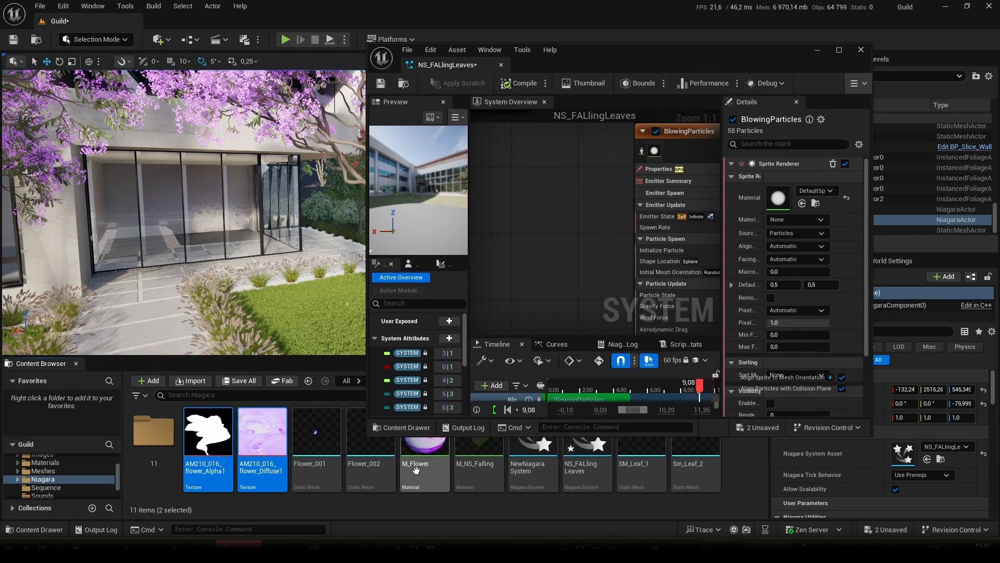
right_click(421, 465)
left_click(511, 181)
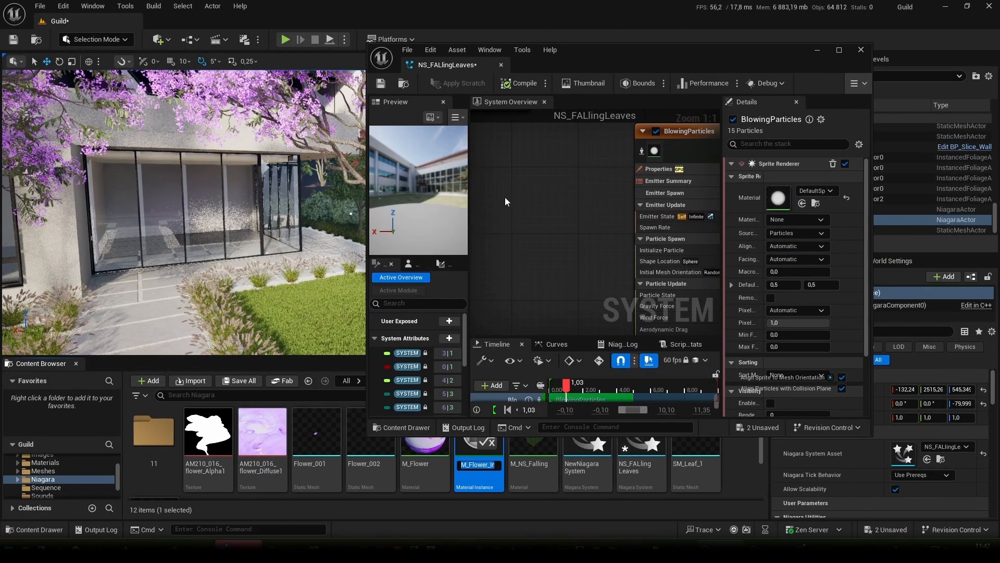
key("Return")
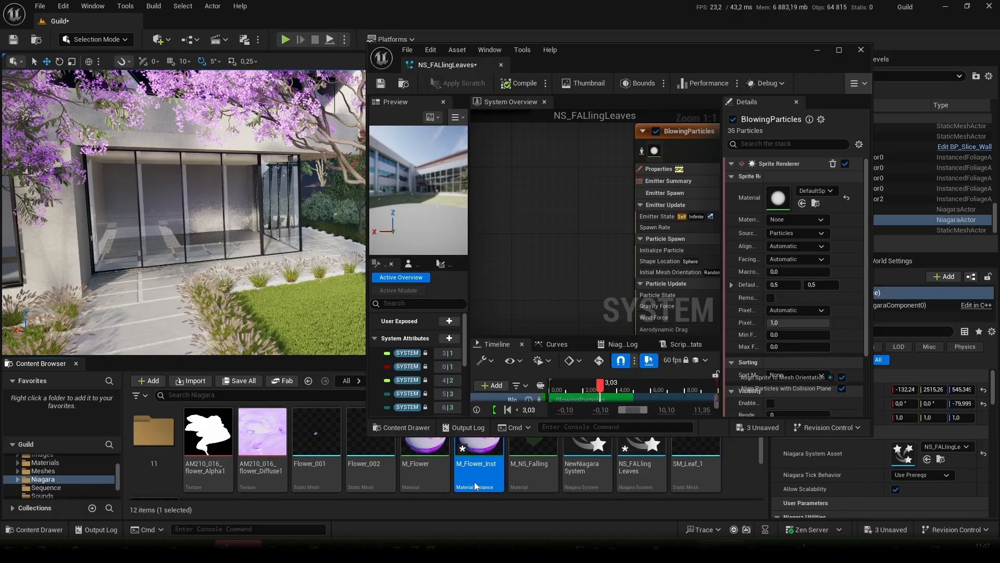
Assign M_Flower_Inst as the Sprite Renderer material and apply the suggested fix that changes the collision type to distance fields.
left_click_drag(488, 452, 778, 198)
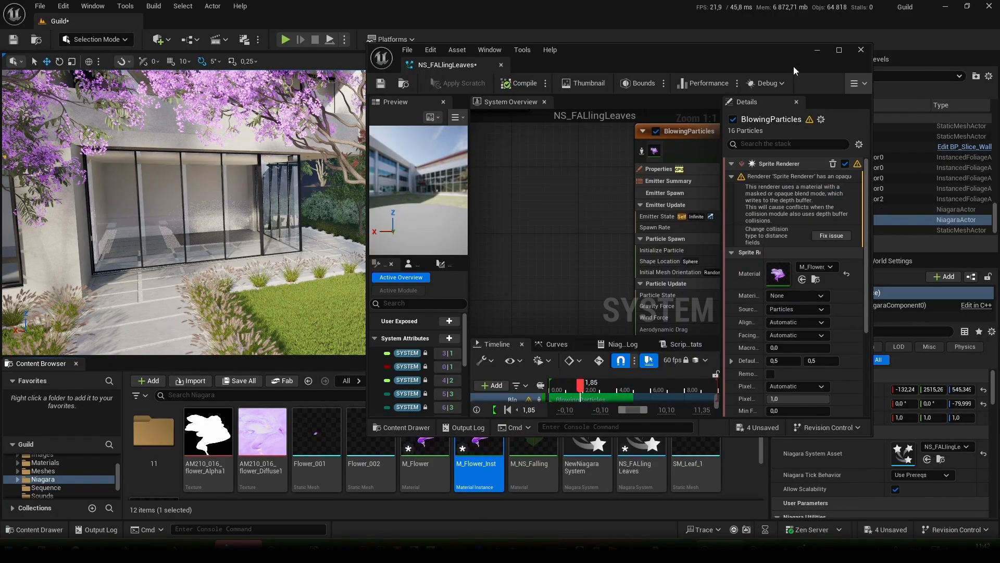
double_click(763, 57)
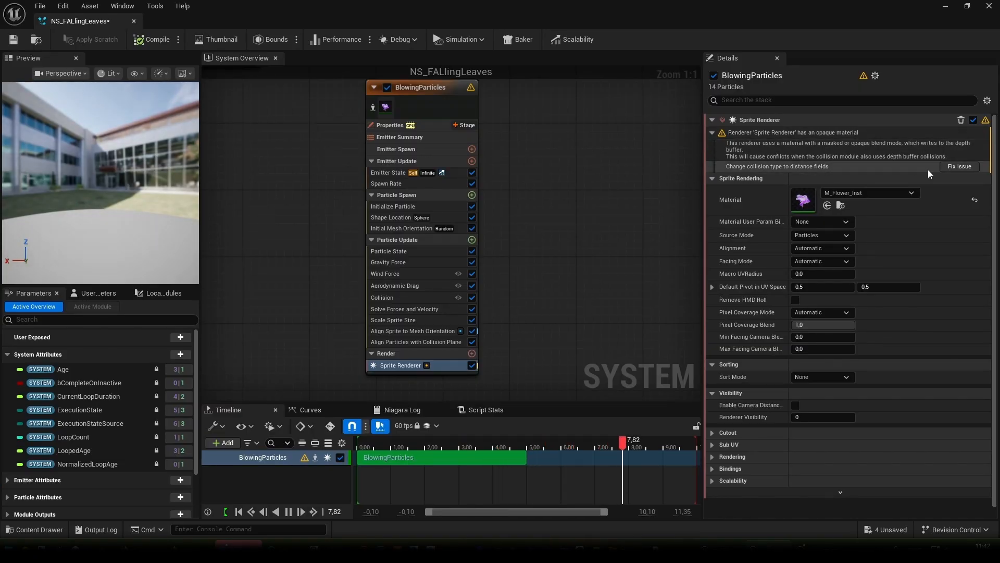
left_click(958, 166)
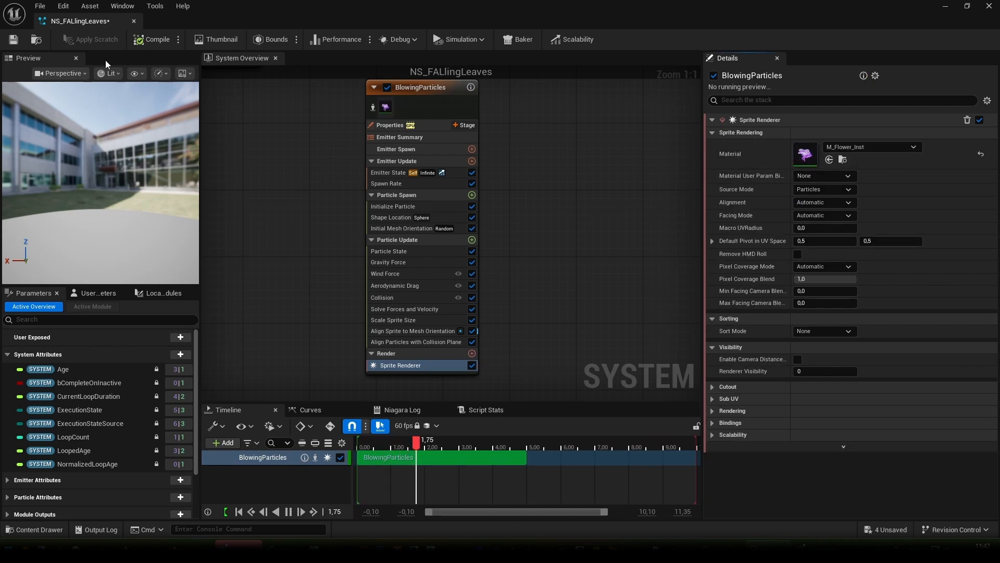
Delete the grass foliage covering the lawn around the tree in the level.
left_click_drag(281, 10, 601, 114)
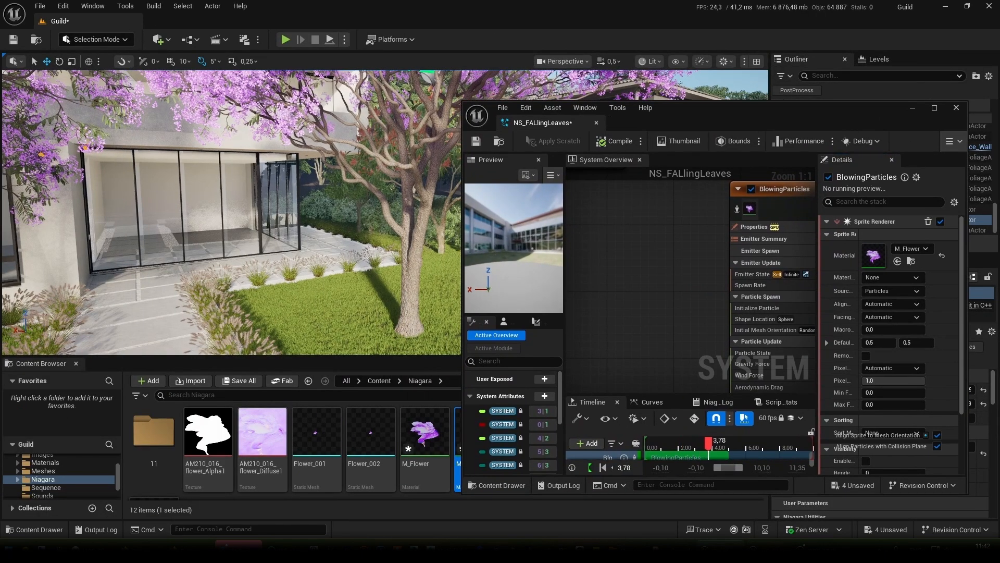
key("w")
right_click_drag(229, 212, 177, 147)
key("w")
key("s")
right_click_drag(255, 159, 284, 159)
key("s")
right_click_drag(159, 202, 159, 264)
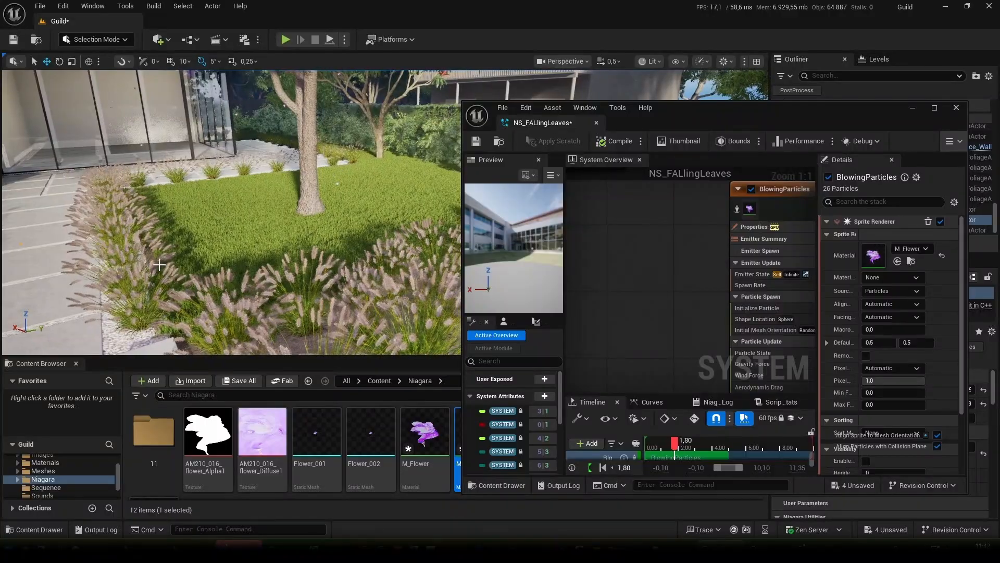
left_click(243, 198)
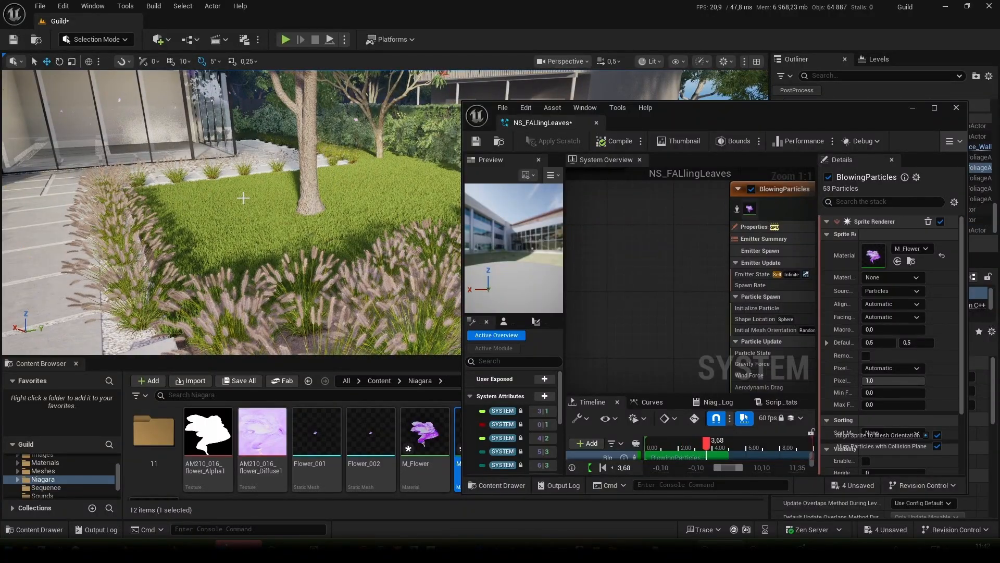
key("Delete")
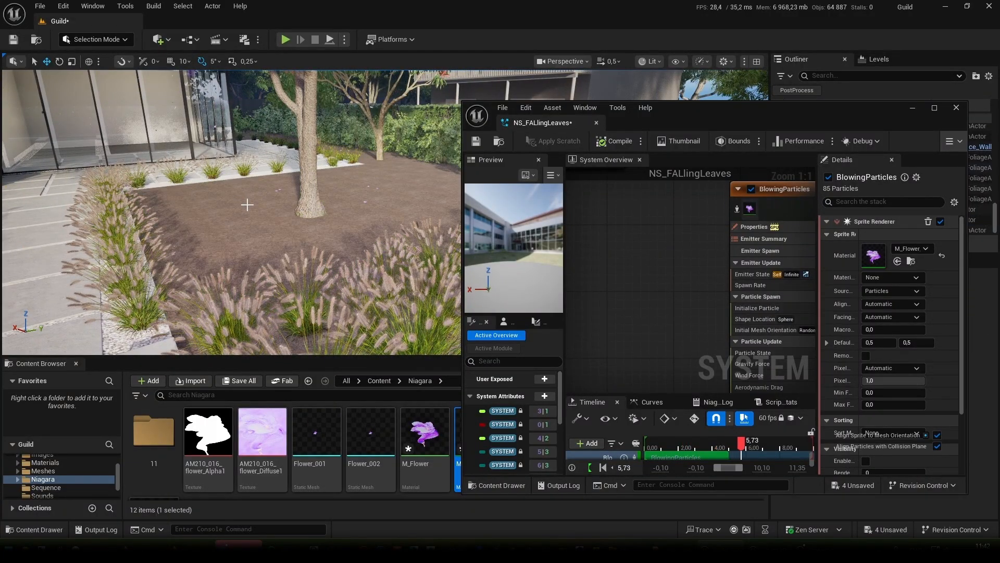
Set the BlowingParticles emitter's spawn rate to 100 and inspect the falling flowers around the planting bed and glass facade.
key("w")
right_click_drag(247, 205, 142, 200)
key("d")
key("s")
left_click_drag(725, 109, 660, 93)
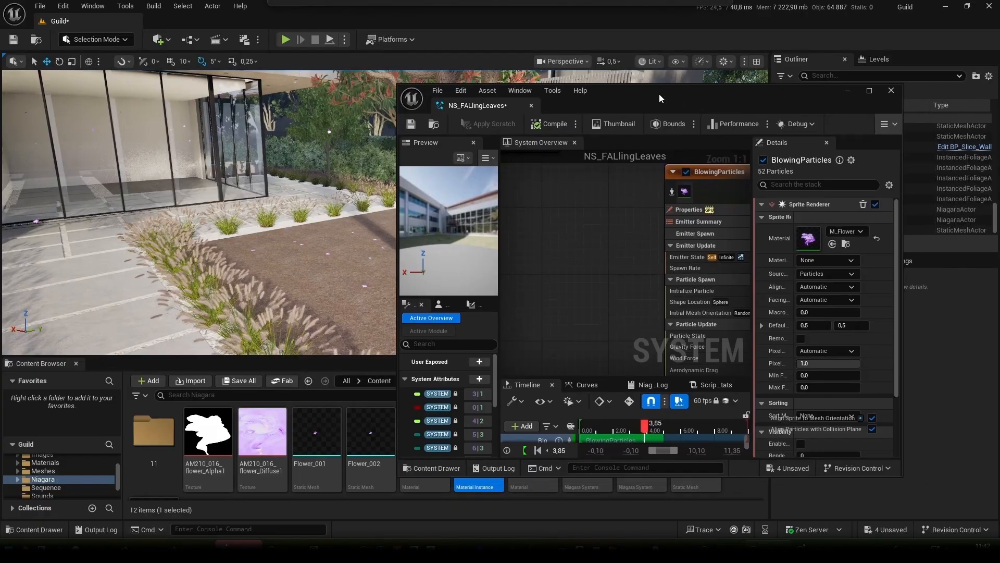
right_click_drag(617, 267, 531, 240)
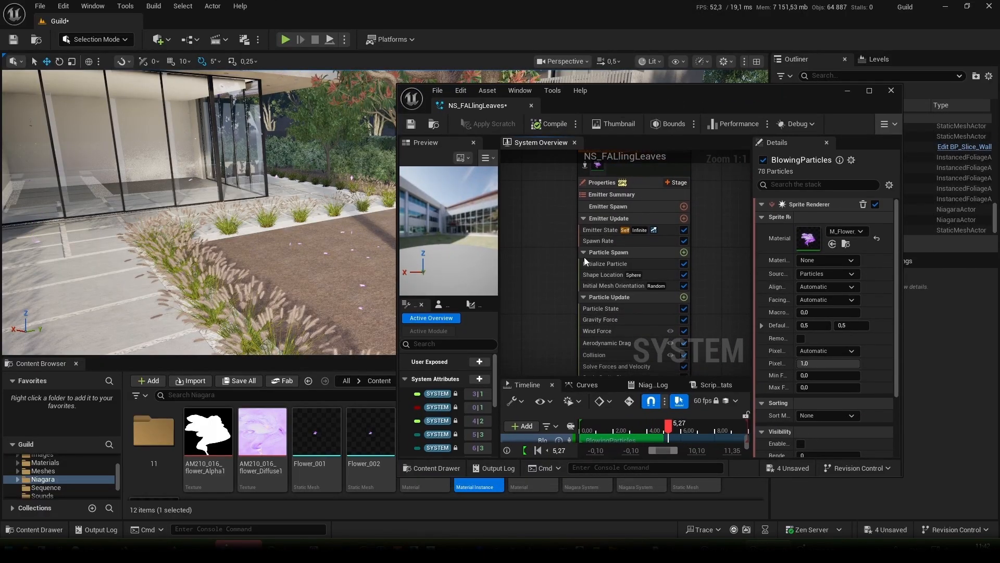
left_click(608, 241)
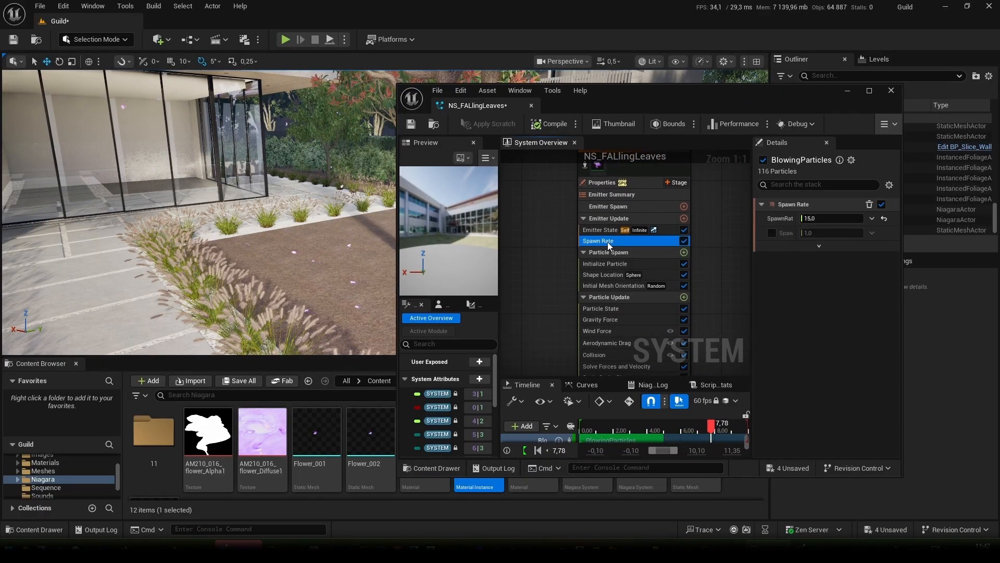
left_click(826, 218)
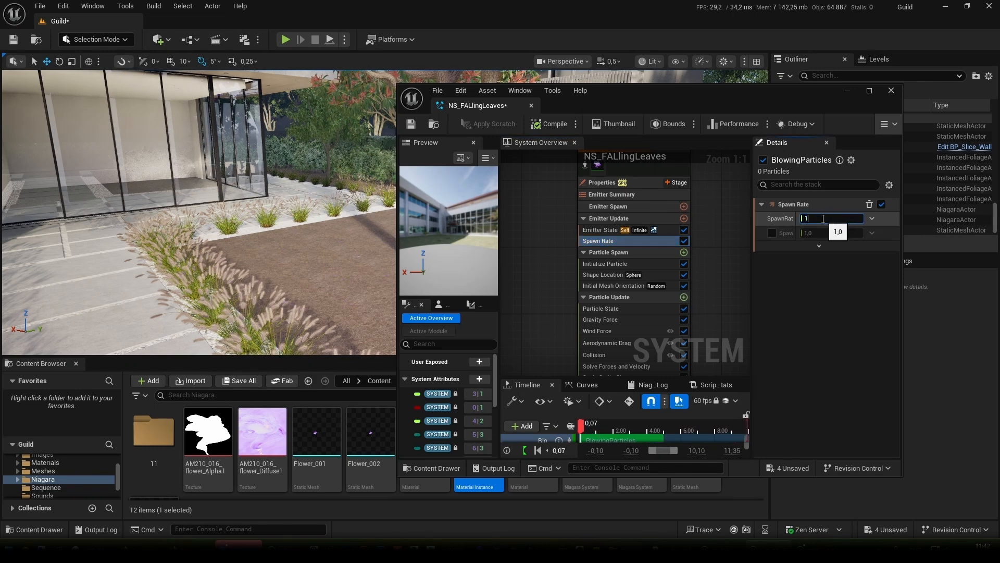
right_click_drag(312, 213, 152, 211)
key("w")
key("s")
key("w")
key("s")
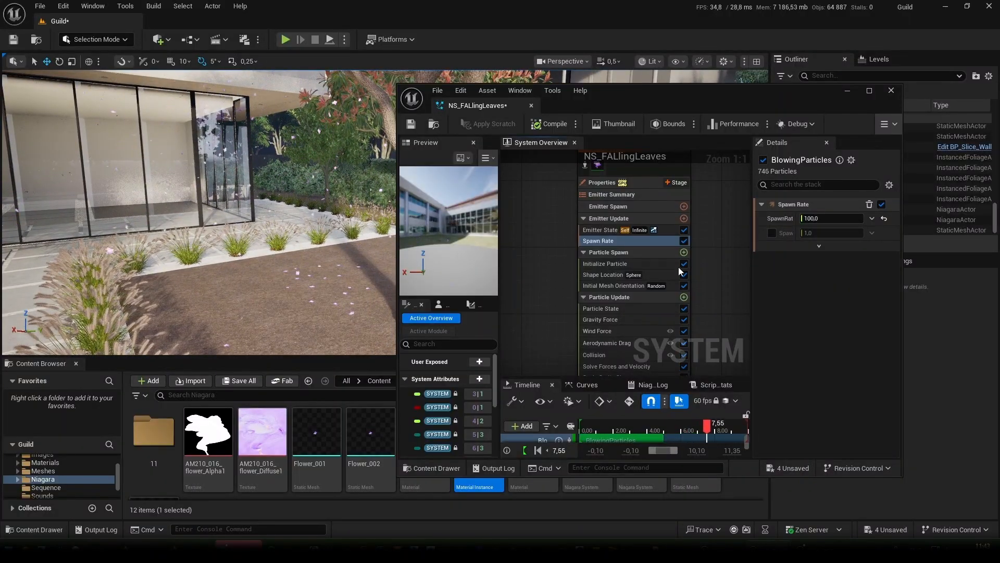
Set the BlowingParticles uniform sprite size to 8 minimum and 12 maximum, save the system, and inspect the flowers along the entrance path.
left_click(614, 263)
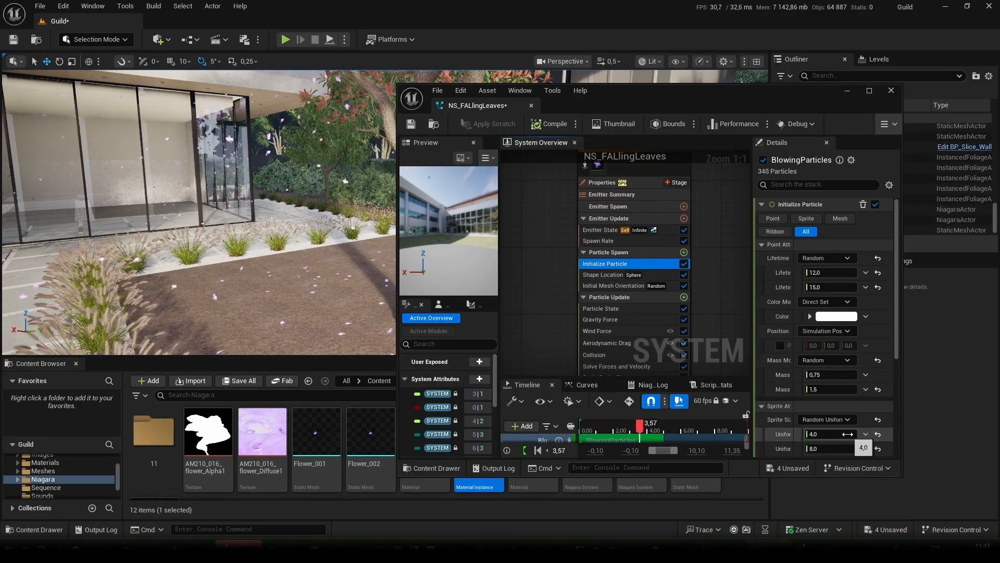
scroll(845, 430, "down", 2)
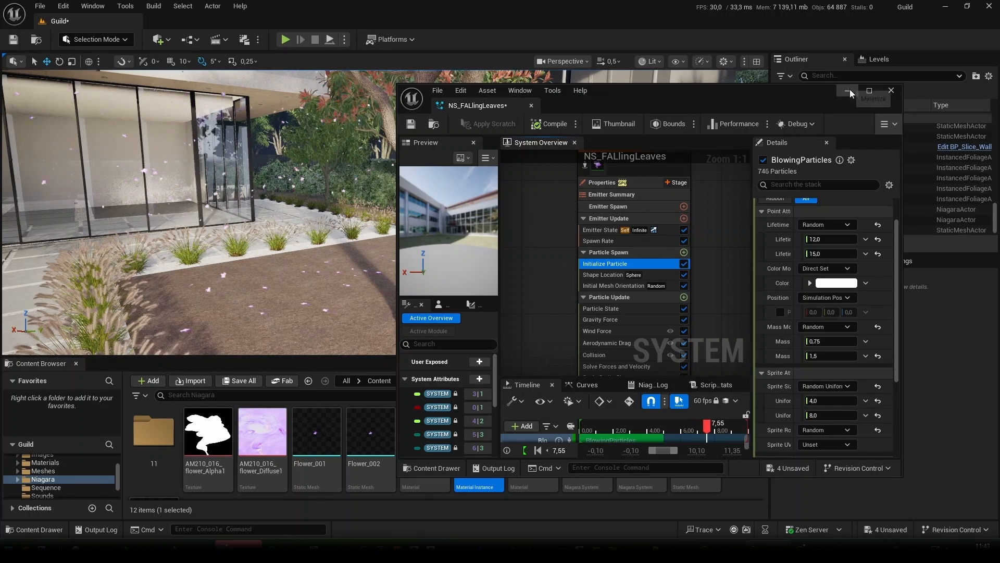
left_click(868, 91)
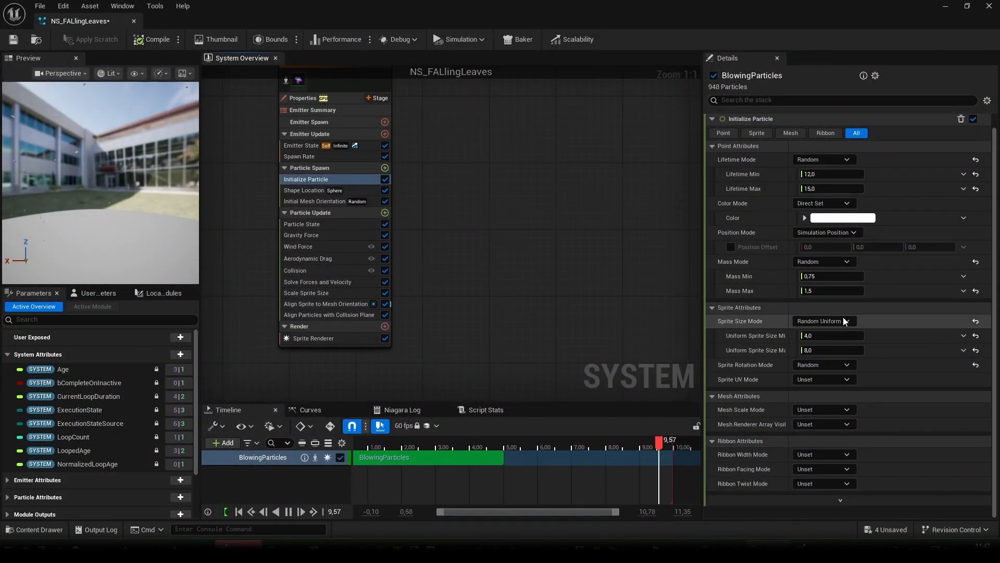
left_click(836, 335)
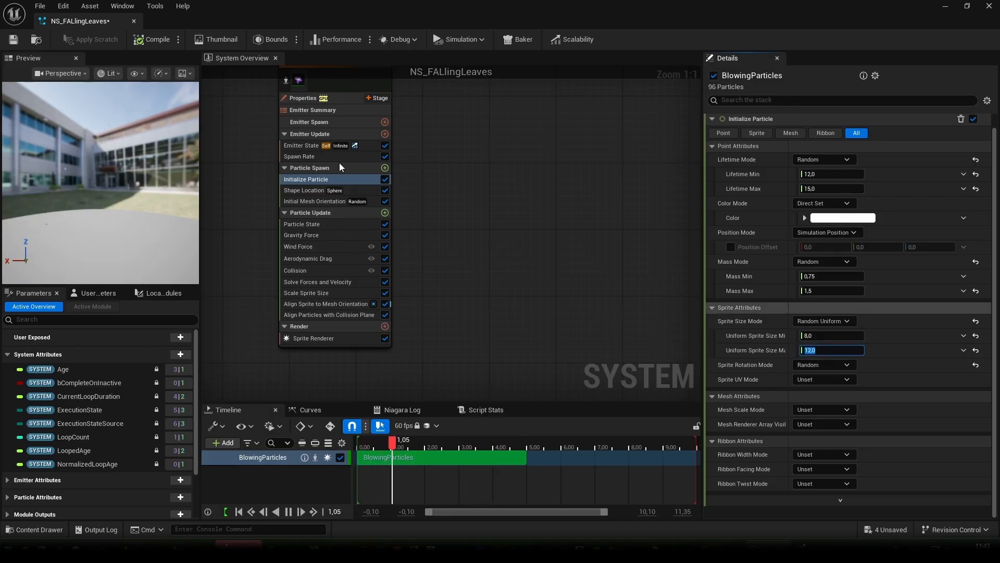
left_click(13, 40)
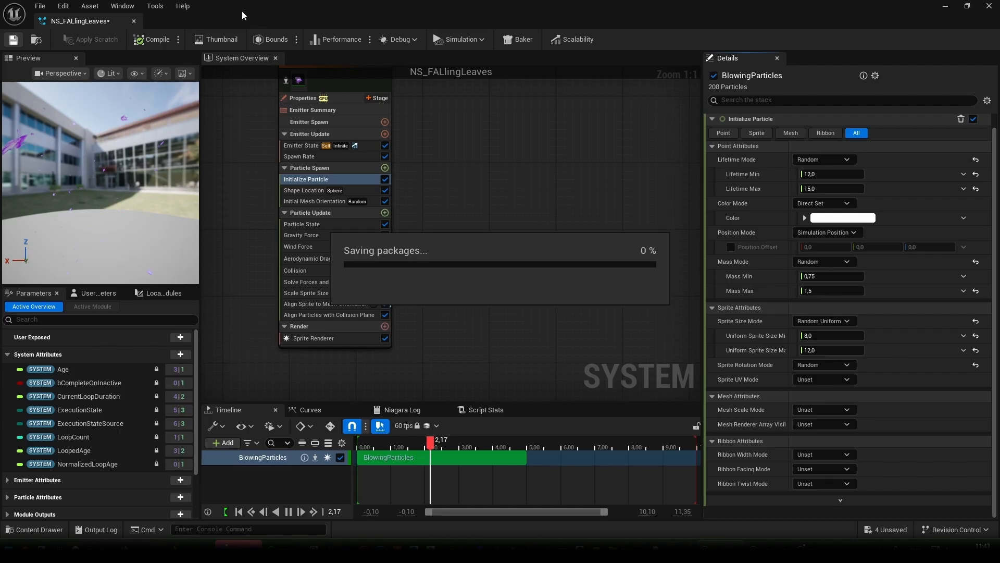
left_click_drag(240, 8, 681, 133)
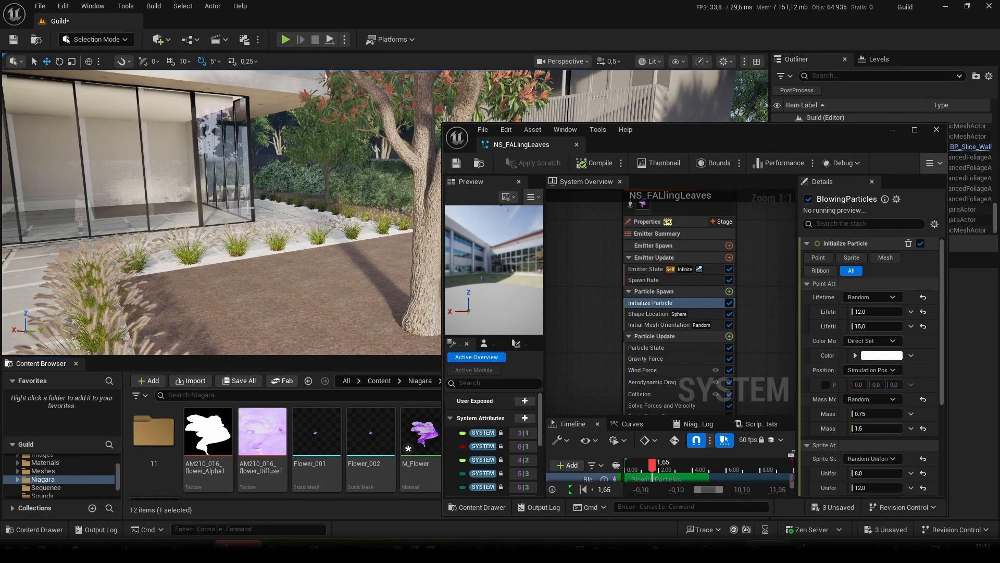
right_click_drag(250, 206, 169, 208)
key("w")
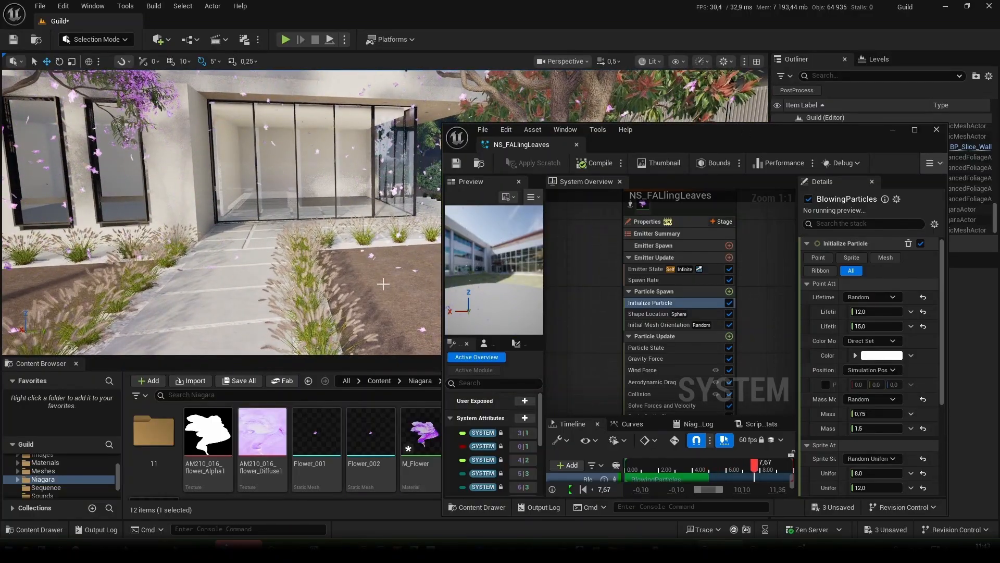
right_click_drag(383, 284, 454, 285)
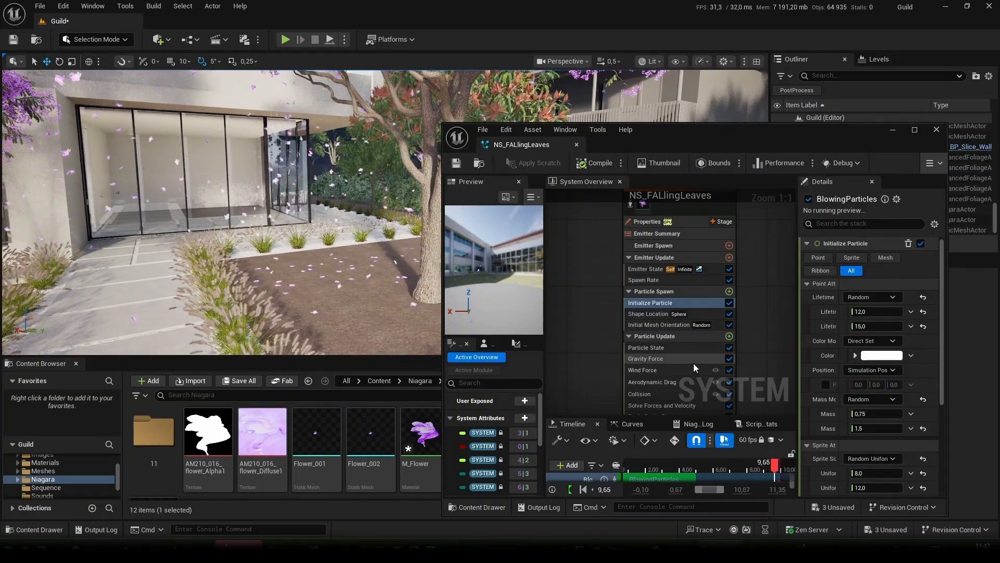
Set the Wind Force module's X wind speed to 100 and inspect how the flowers land around the tree in the level.
left_click_drag(775, 133, 761, 95)
scroll(698, 327, "down", 3)
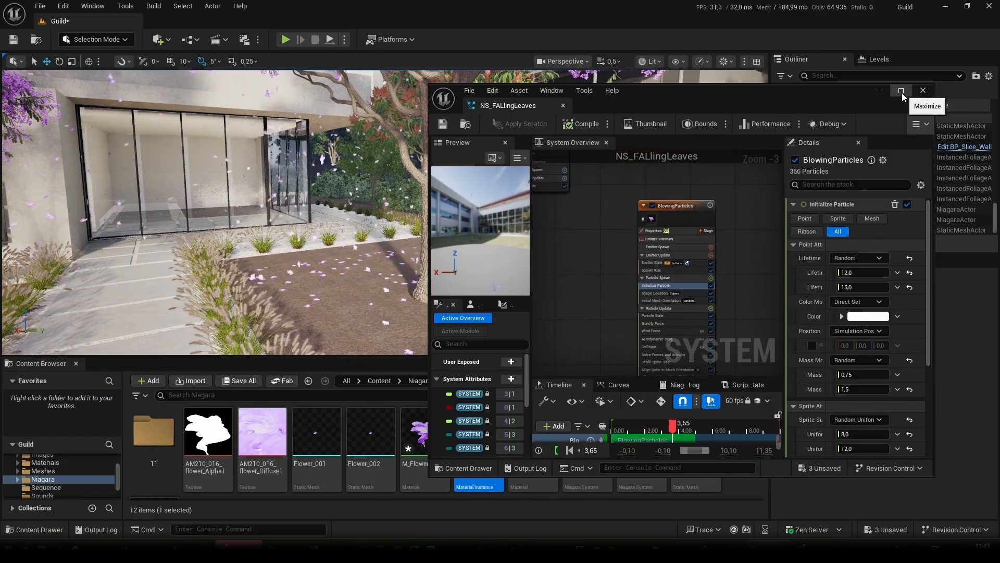
scroll(688, 241, "up", 3)
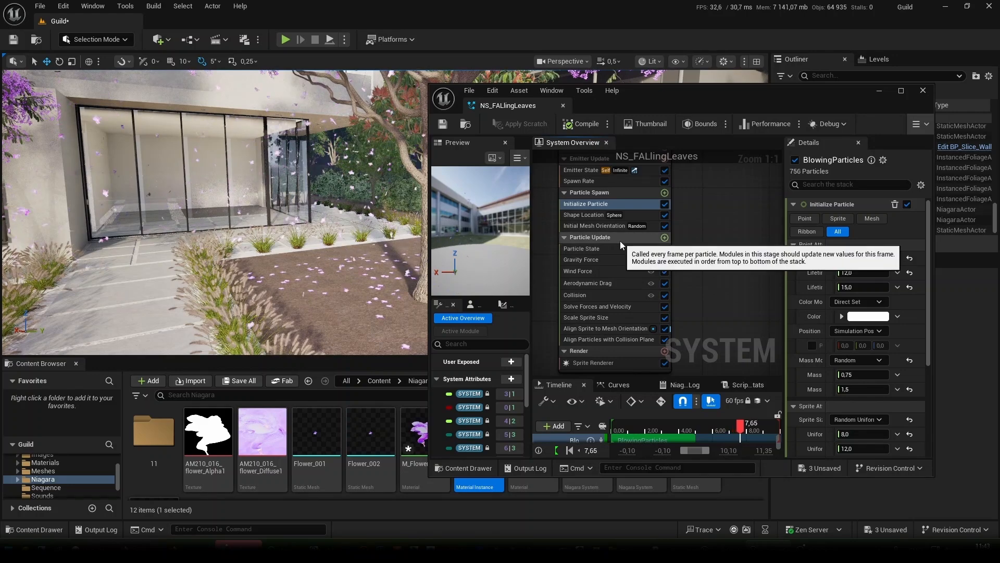
left_click(592, 238)
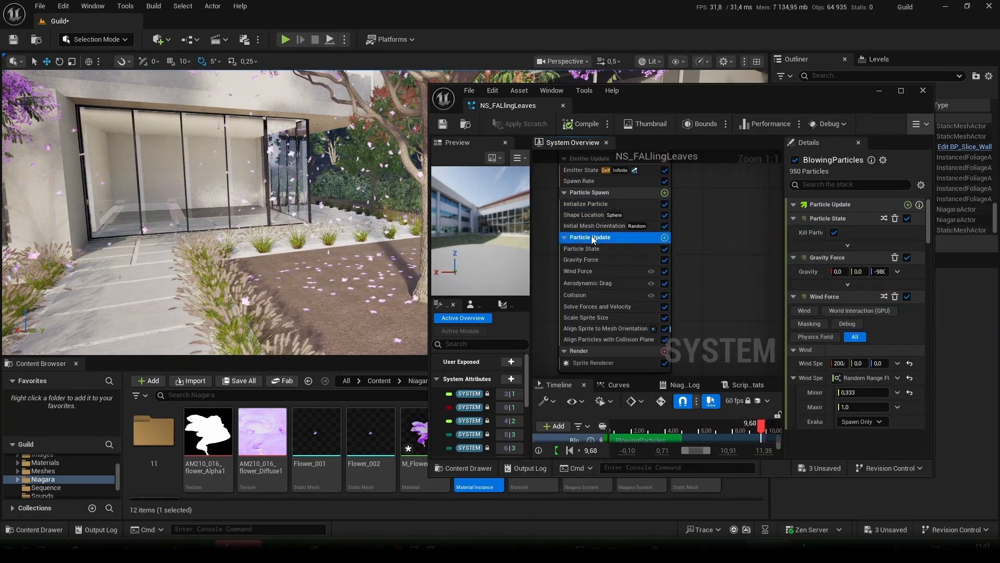
scroll(615, 316, "down", 1)
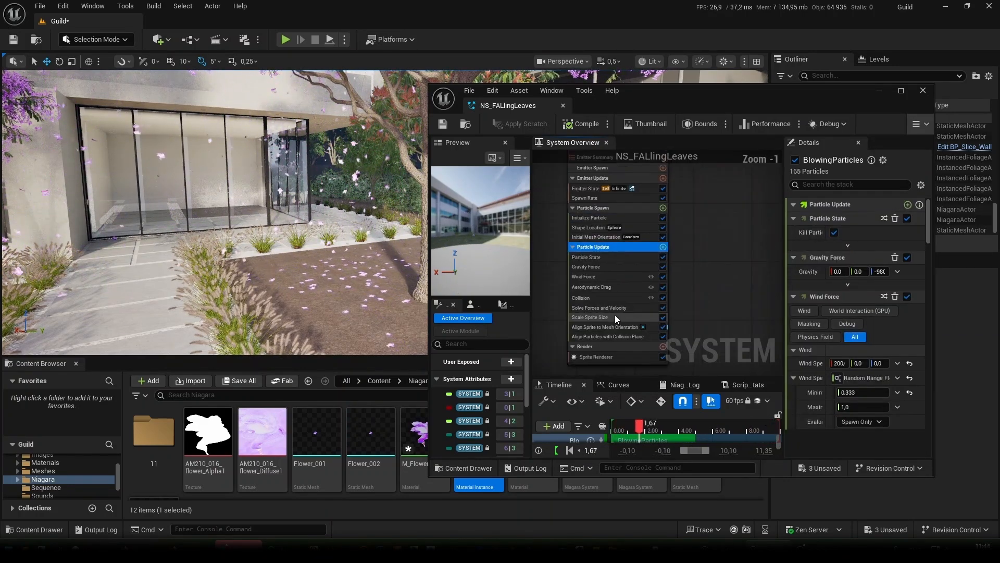
scroll(593, 292, "up", 1)
left_click(589, 276)
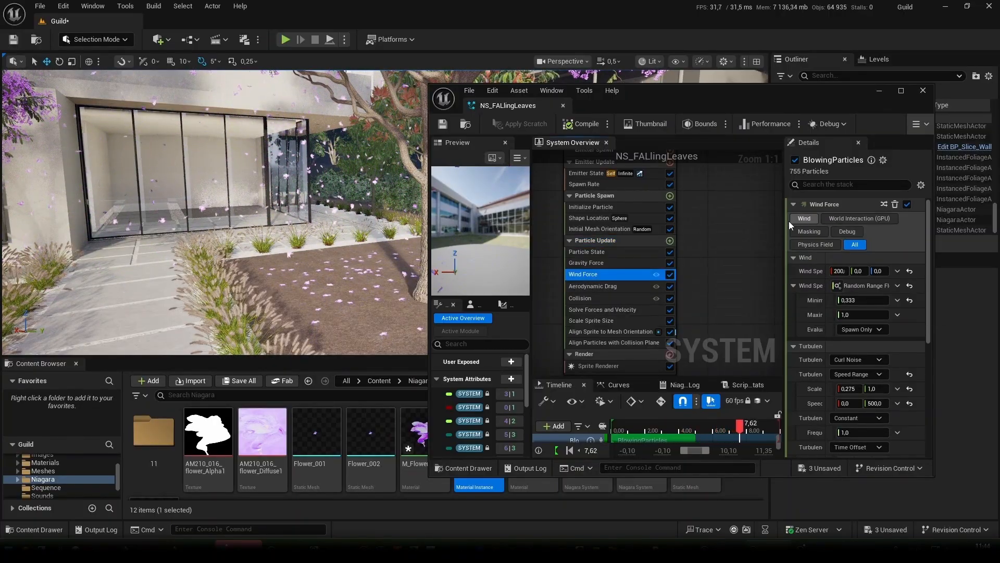
left_click_drag(786, 241, 717, 242)
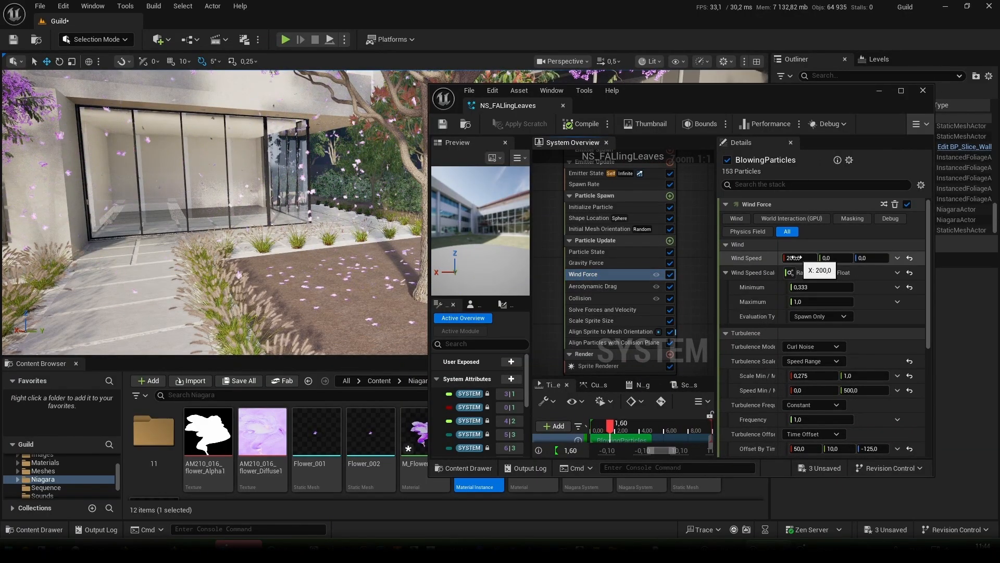
left_click(793, 257)
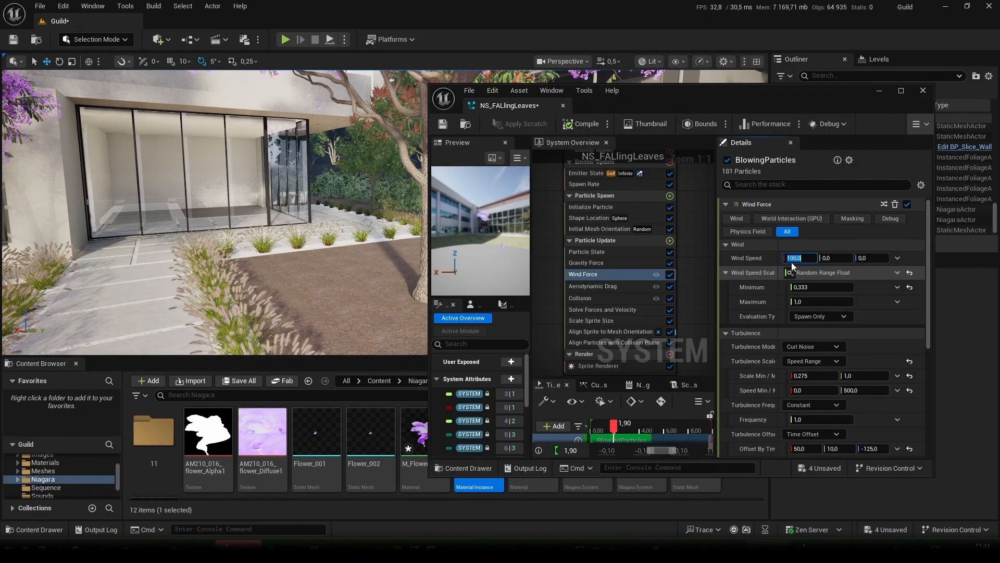
right_click_drag(323, 245, 380, 214)
right_click_drag(272, 299, 245, 297)
key("w")
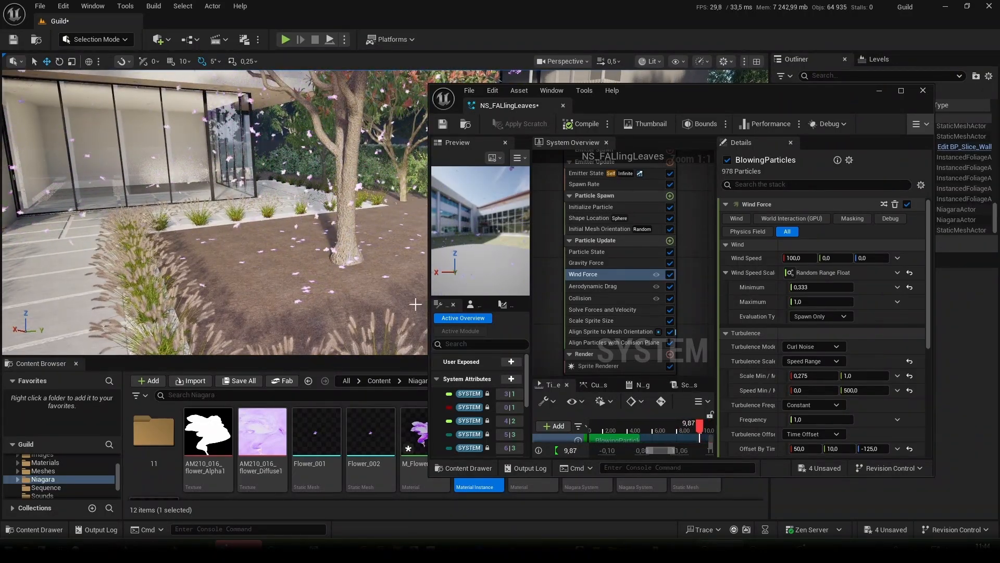
Set the uniform sprite size to 5 minimum and 9 maximum in Initialize Particle, save the system, and inspect the flowers near the tree.
left_click(615, 207)
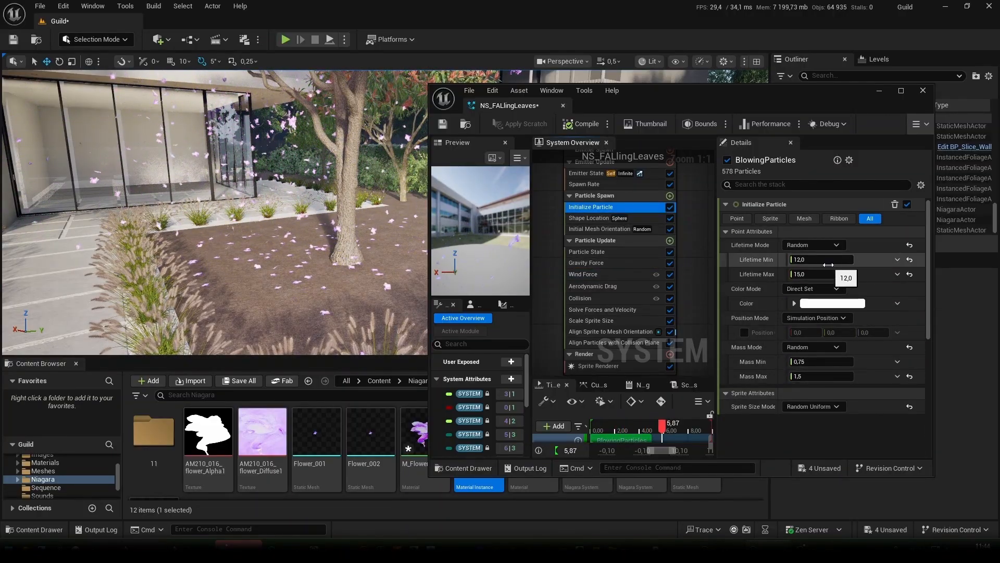
scroll(846, 327, "down", 2)
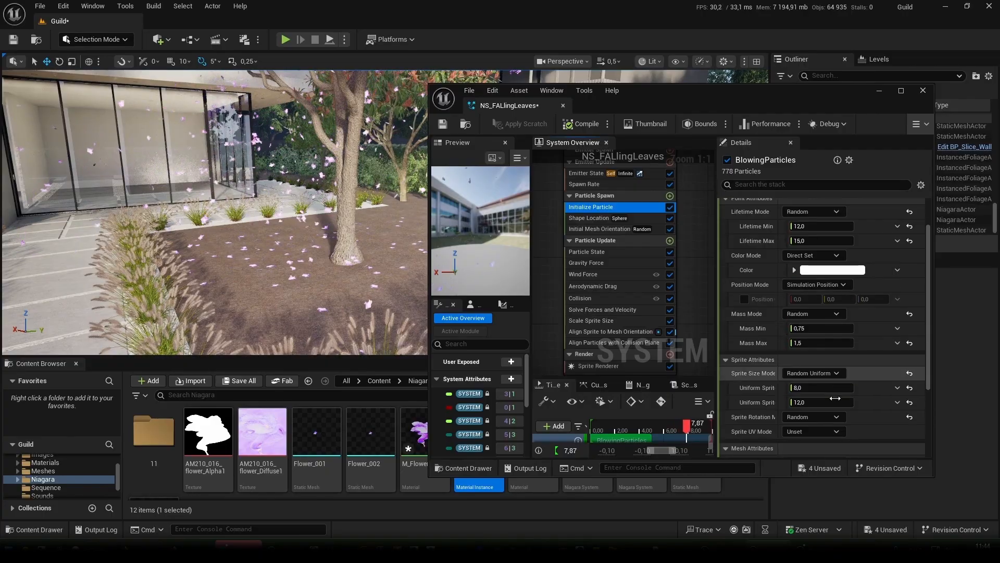
type("1")
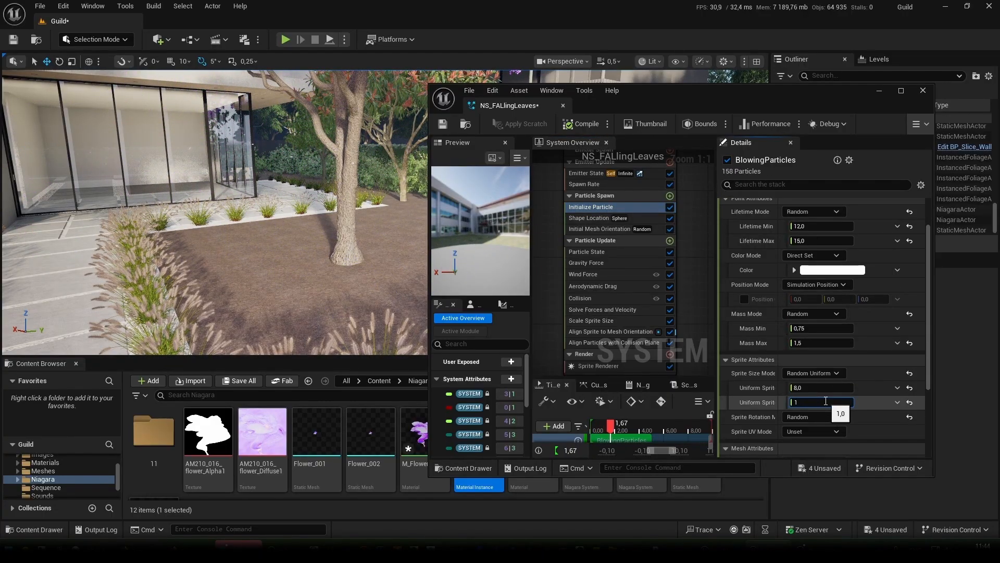
scroll(867, 391, "up", 1)
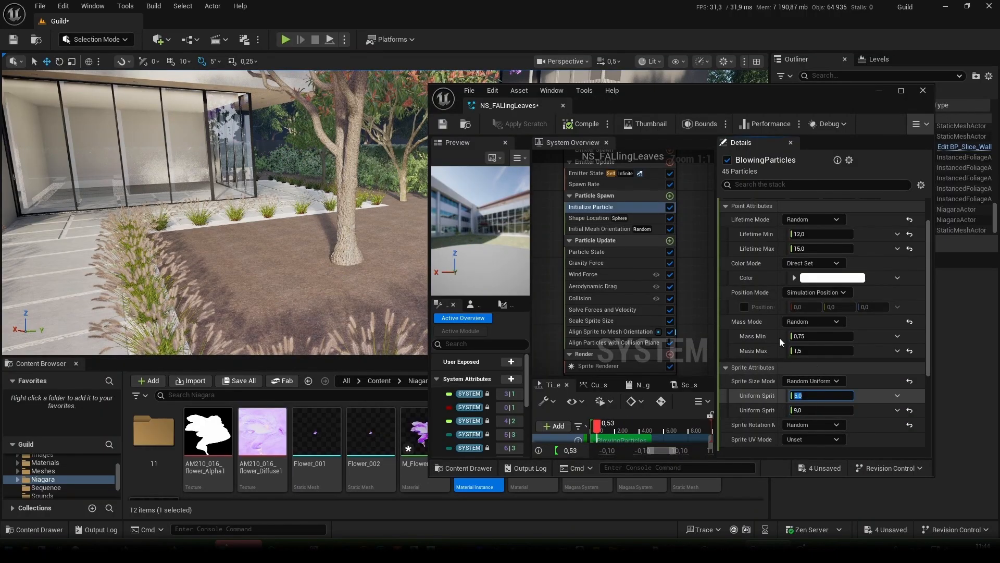
left_click(446, 127)
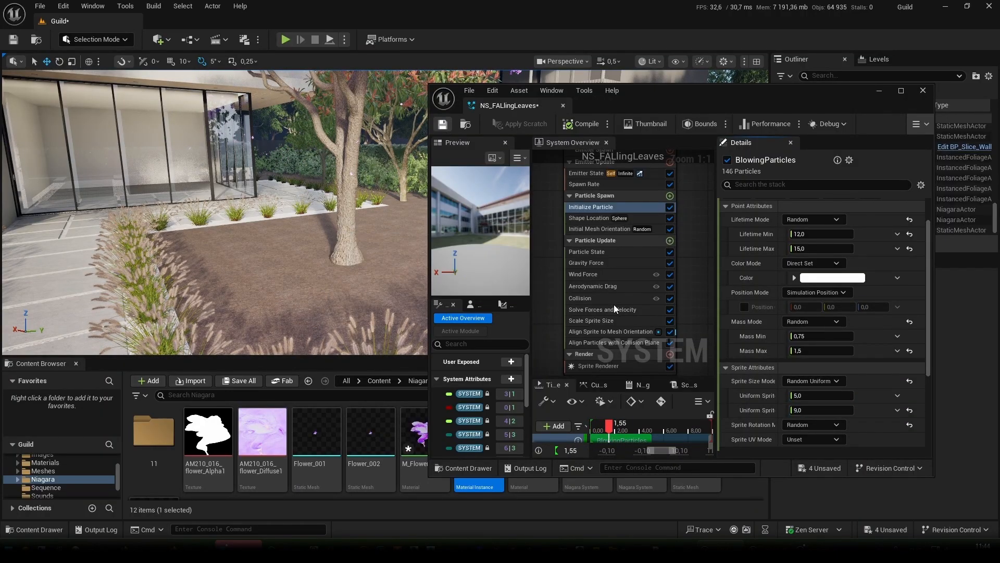
right_click_drag(214, 212, 239, 173)
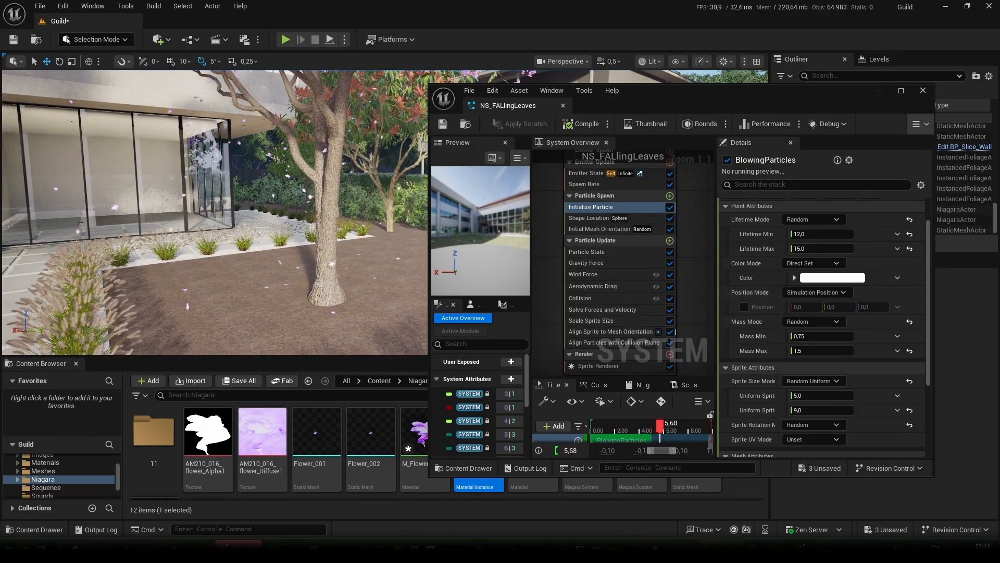
right_click_drag(297, 300, 279, 265)
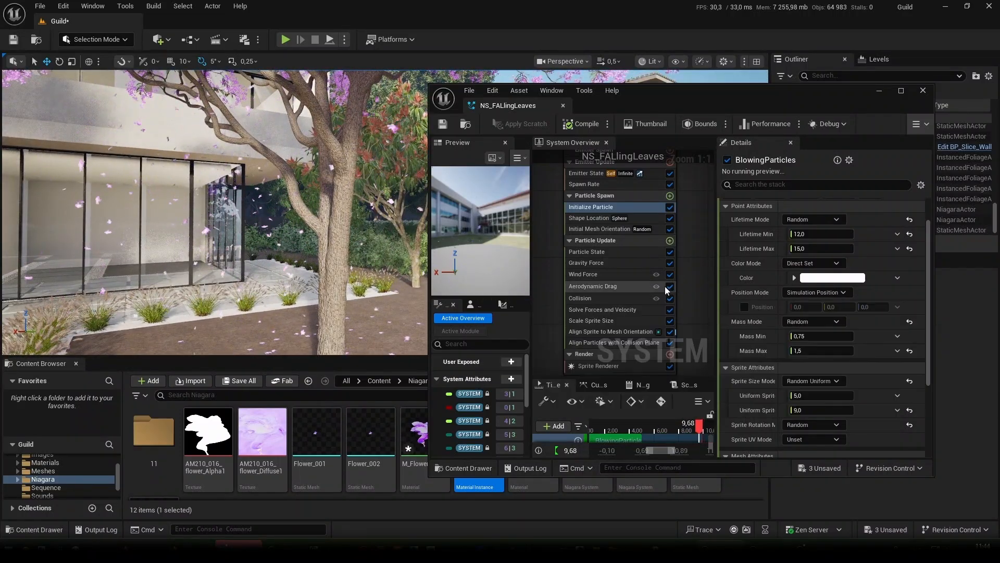
Set the Aerodynamic Drag rotation strength to 0.5 minimum and 1.0 maximum, and inspect the flowers around the entrance path and tree.
left_click(603, 285)
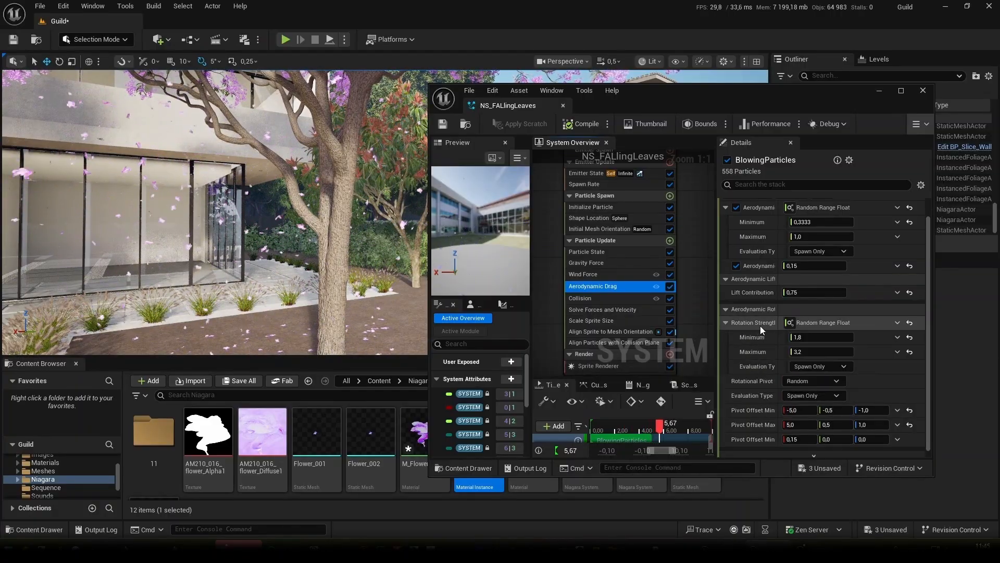
left_click(819, 337)
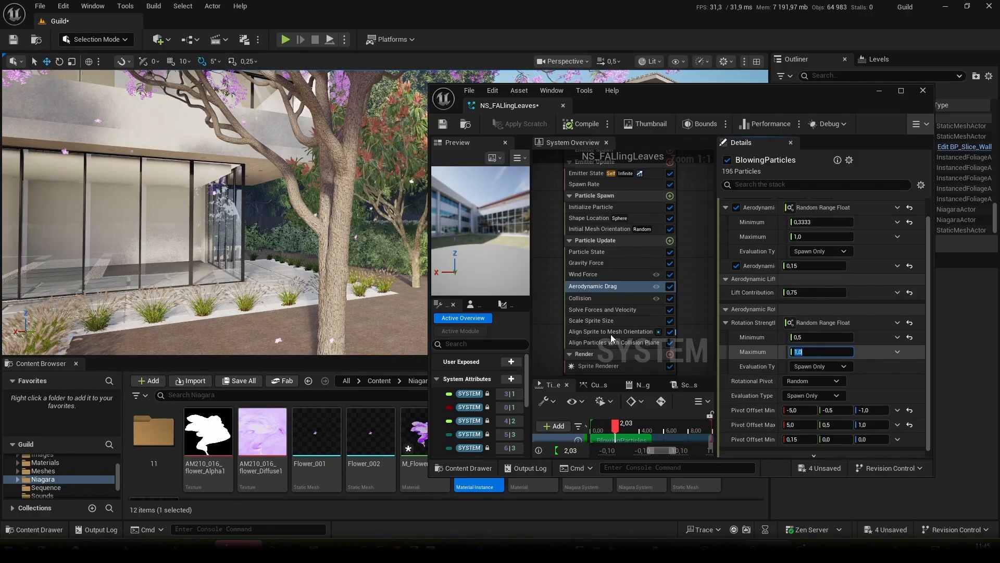
right_click_drag(353, 256, 305, 350)
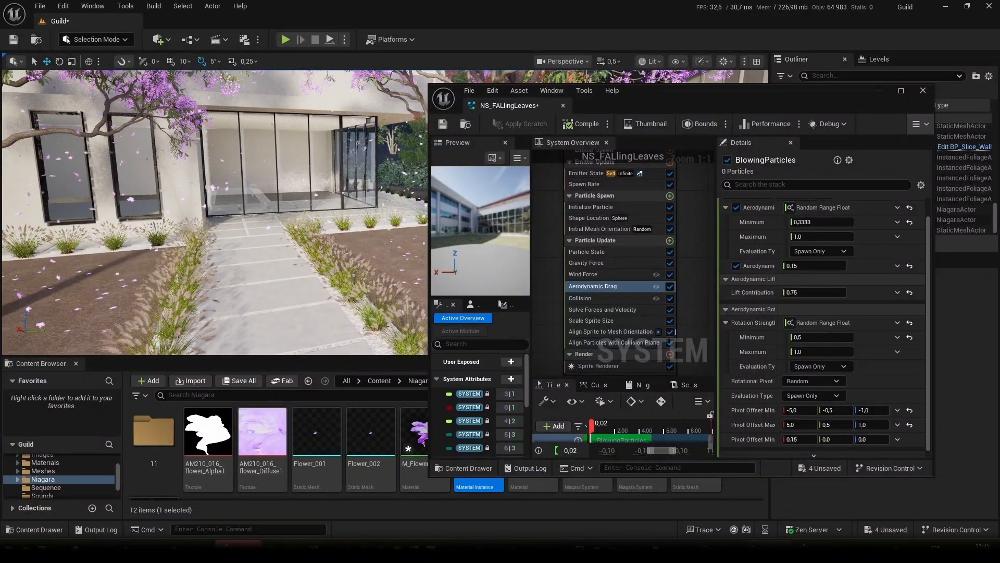
right_click_drag(694, 298, 681, 231)
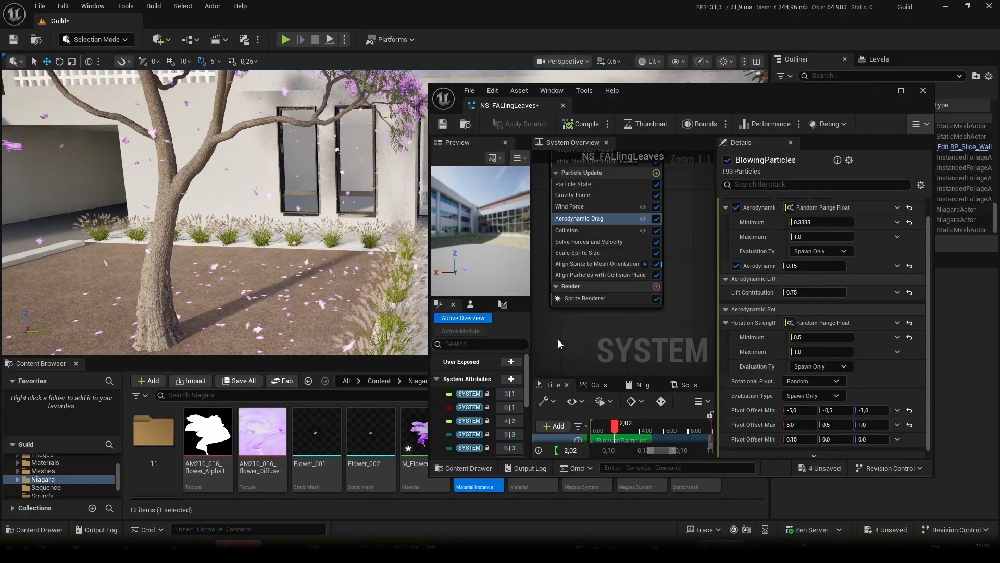
right_click_drag(333, 219, 276, 281)
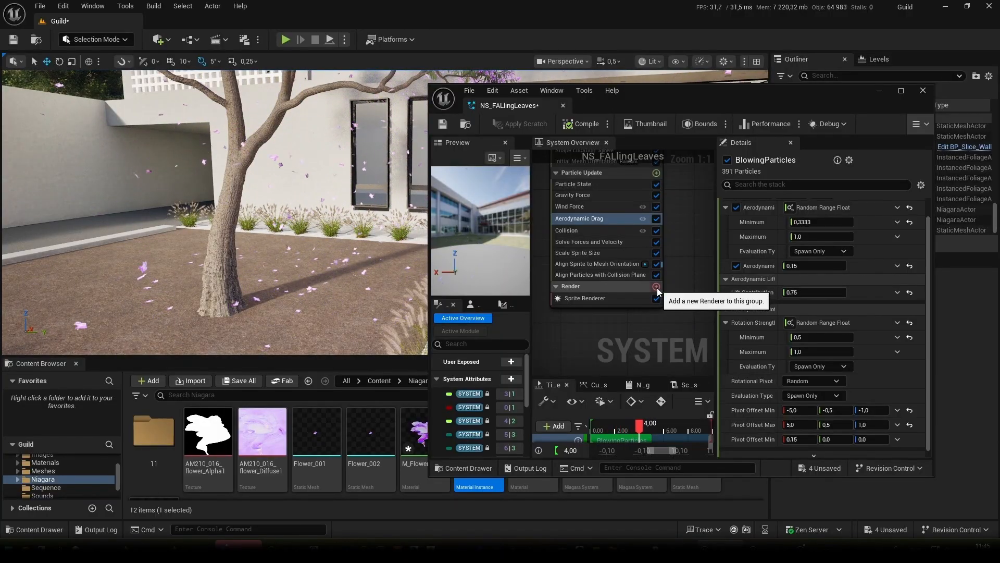
Add a Mesh Renderer to the BlowingParticles emitter and disable its Sprite Renderer.
left_click(901, 91)
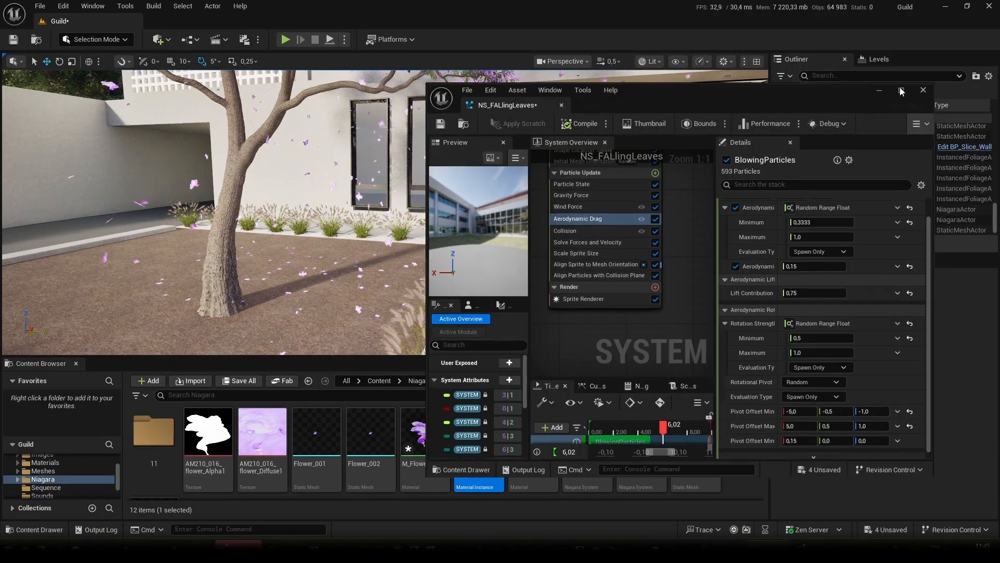
right_click_drag(498, 203, 472, 273)
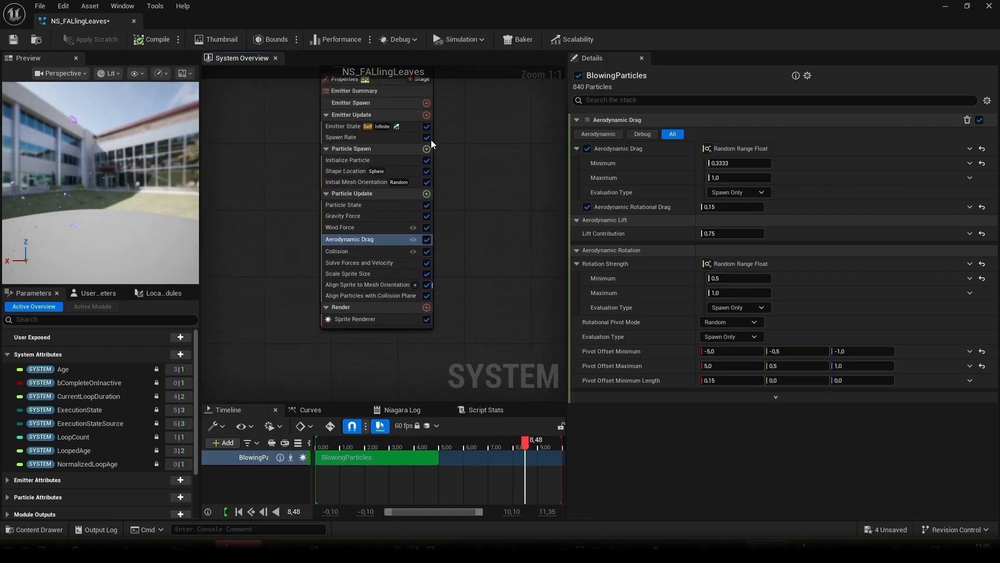
left_click(427, 308)
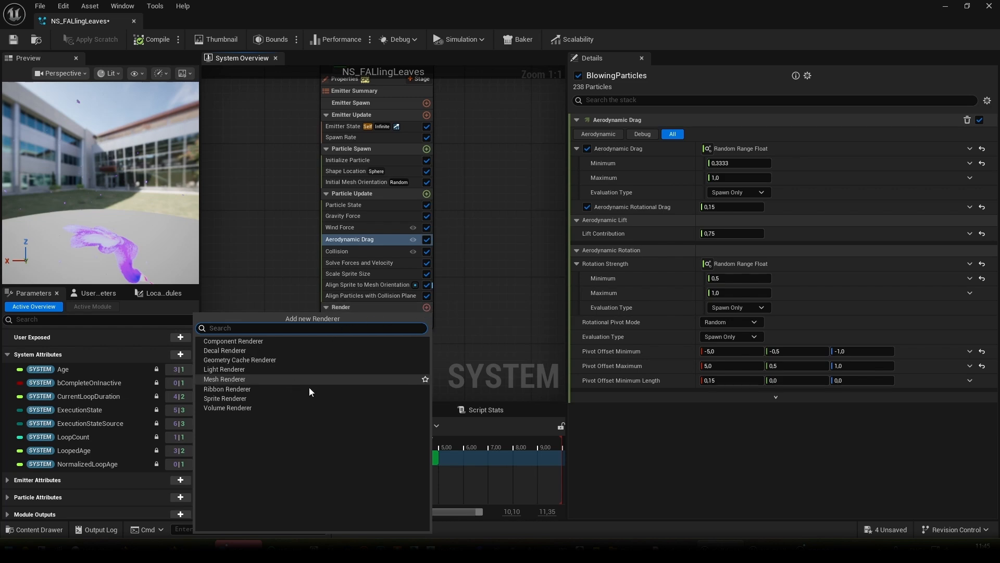
left_click(258, 378)
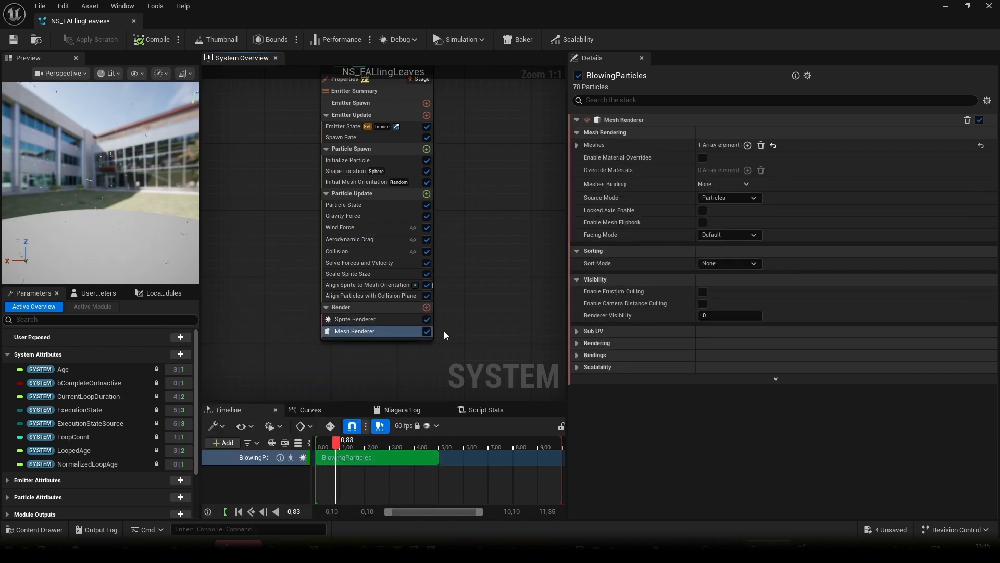
left_click(427, 319)
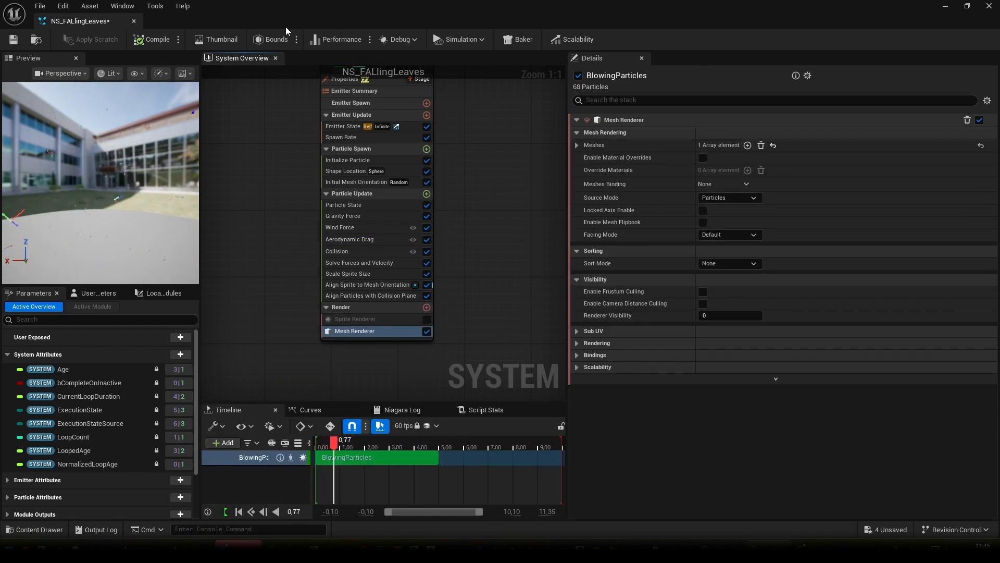
Examine the mesh particles falling around the tree, planting bed and glass facade in the level.
left_click_drag(319, 6, 599, 50)
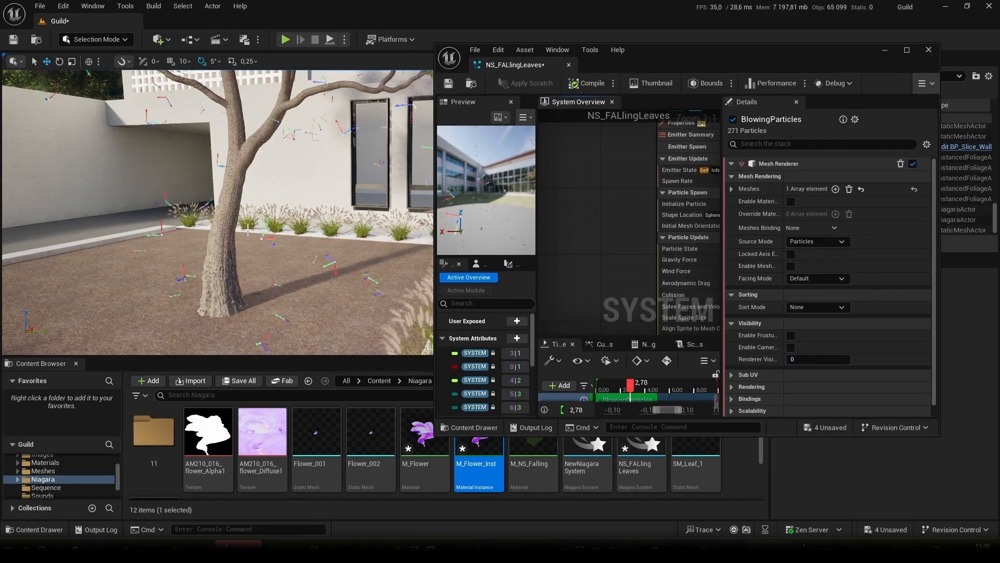
key("w")
right_click_drag(217, 212, 308, 216)
key("s")
key("a")
key("w")
key("s")
key("w")
key("d")
key("d")
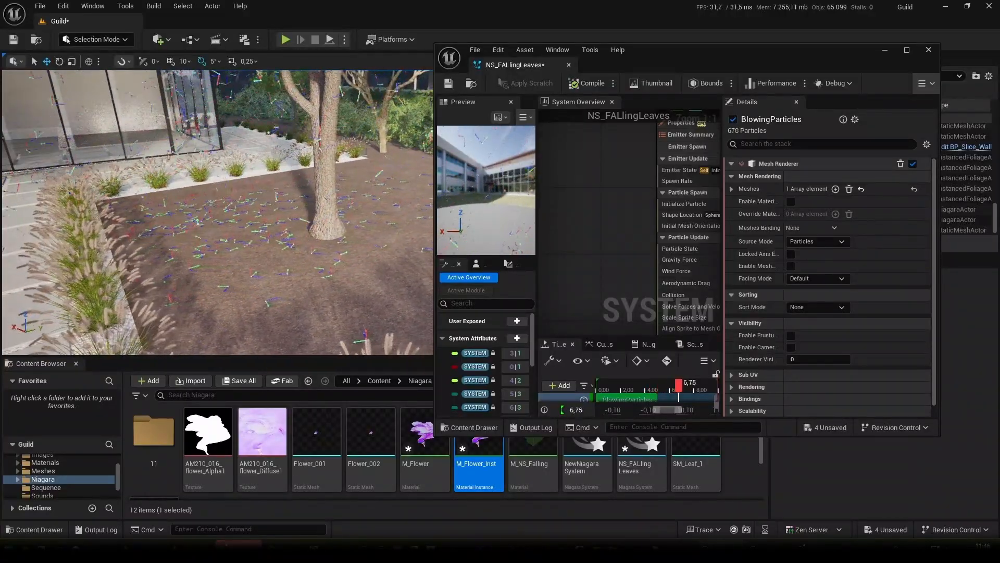
Expand the Mesh Renderer's mesh list, open the Flower_001 static mesh and assign M_Flower_Inst to its material slot.
right_click_drag(672, 300, 622, 251)
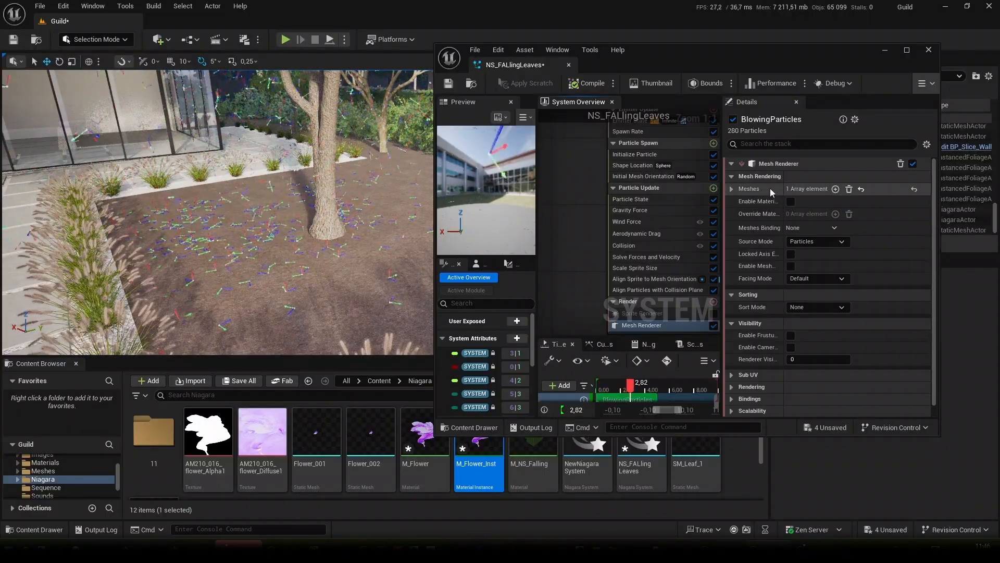
left_click(731, 188)
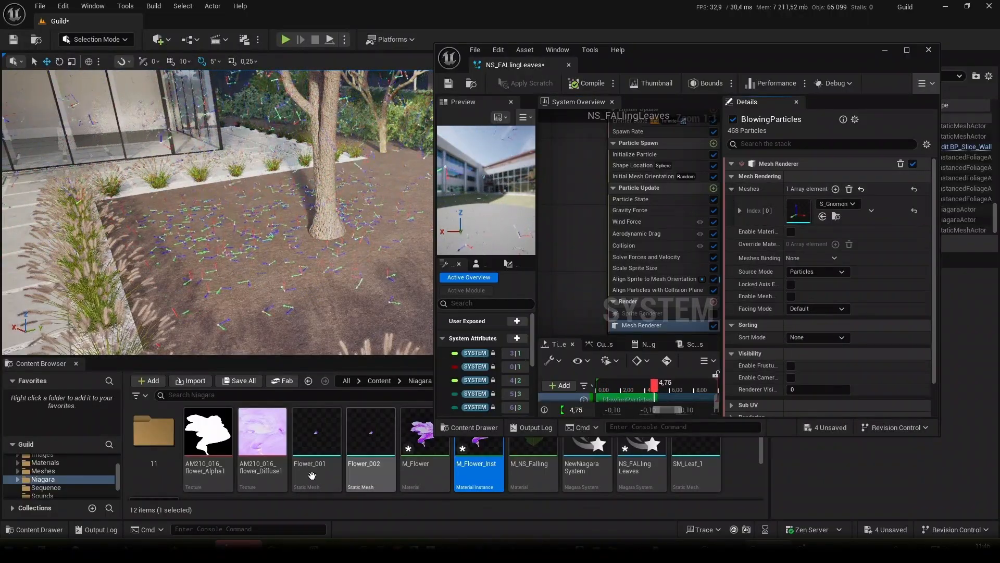
left_click(323, 437)
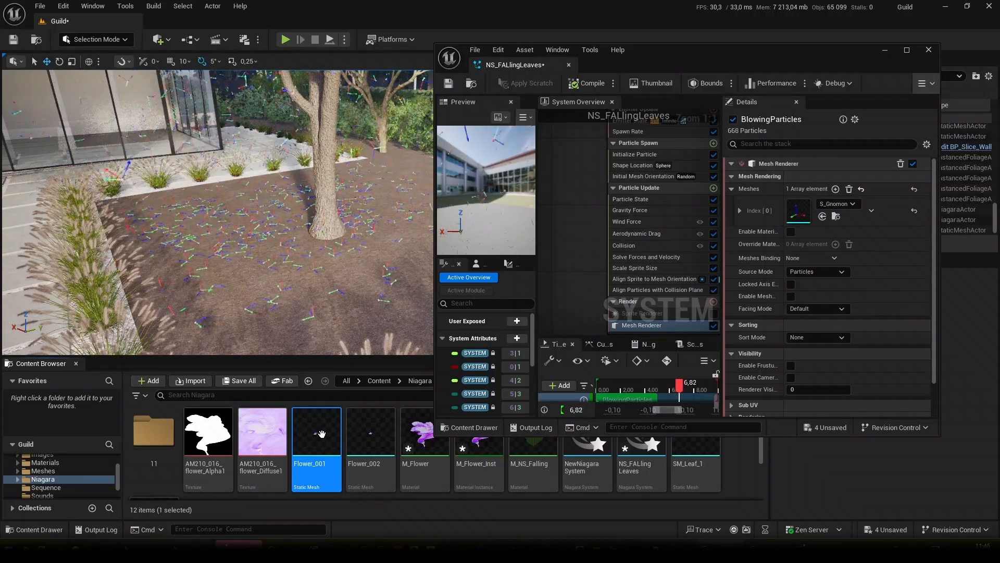
double_click(323, 434)
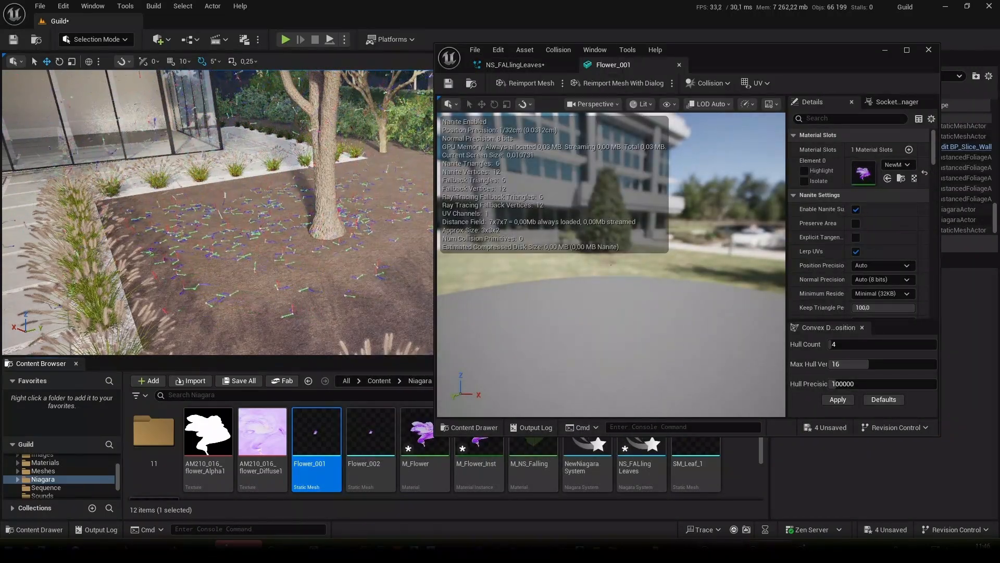
scroll(638, 278, "up", 8)
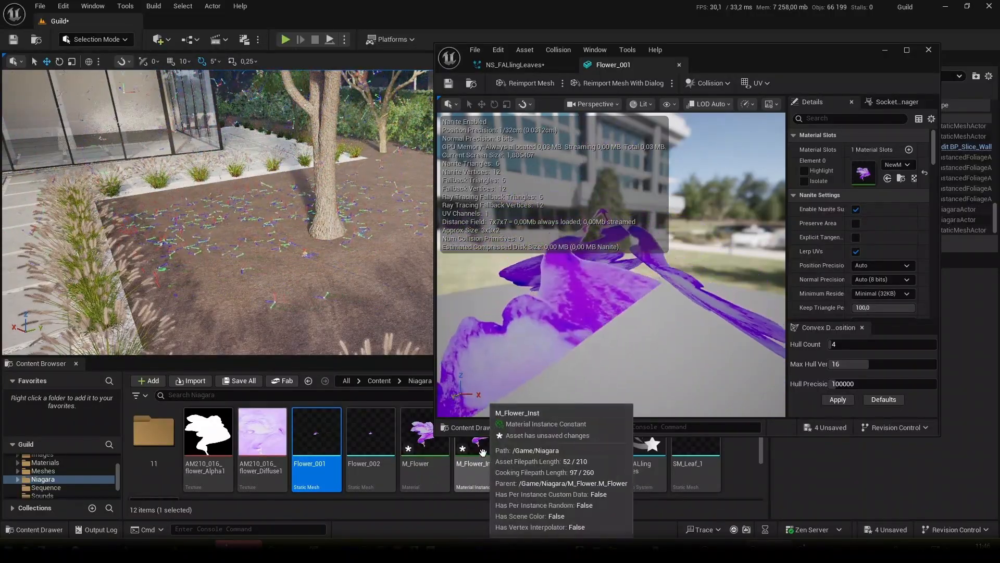
left_click_drag(479, 447, 862, 174)
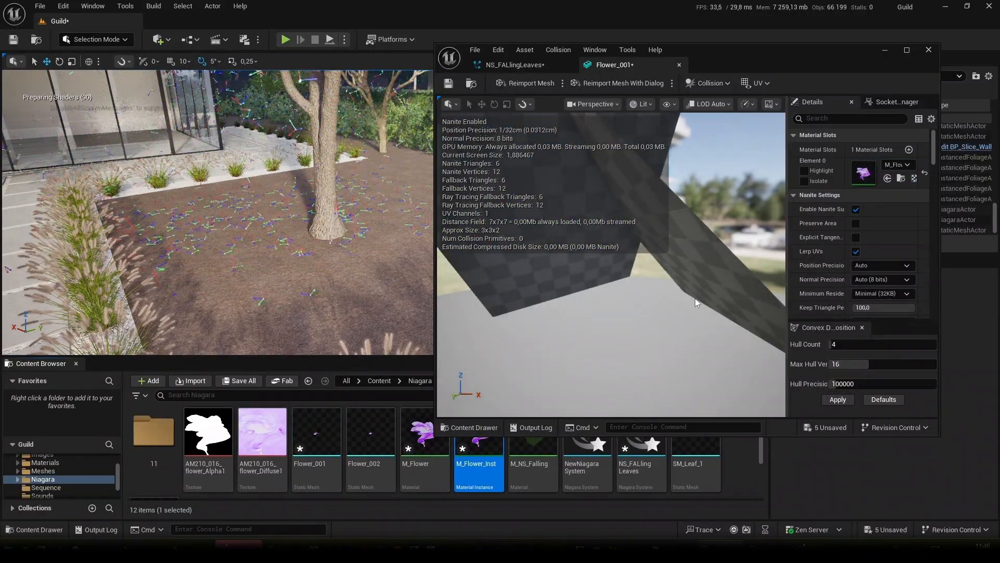
Assign M_Flower_Inst to the material slot of the Flower_002 static mesh, then save and close both flower meshes.
double_click(374, 417)
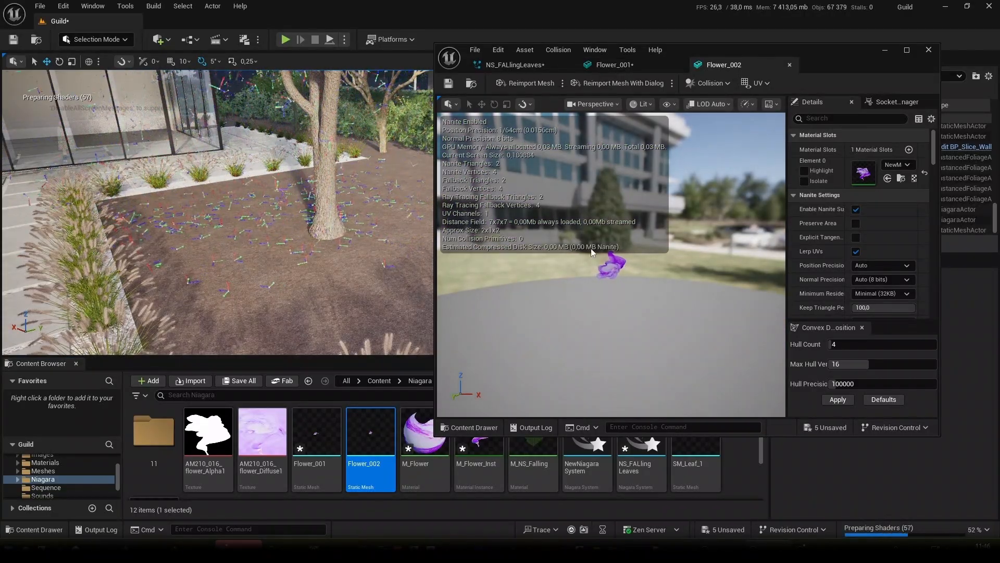
left_click_drag(478, 453, 863, 174)
right_click_drag(634, 290, 648, 297)
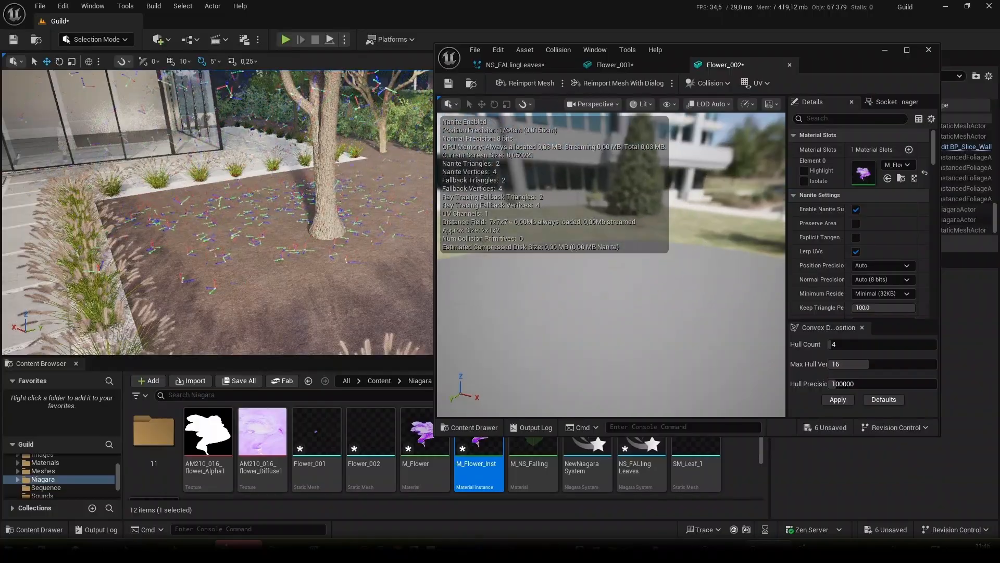
right_click_drag(691, 260, 706, 246)
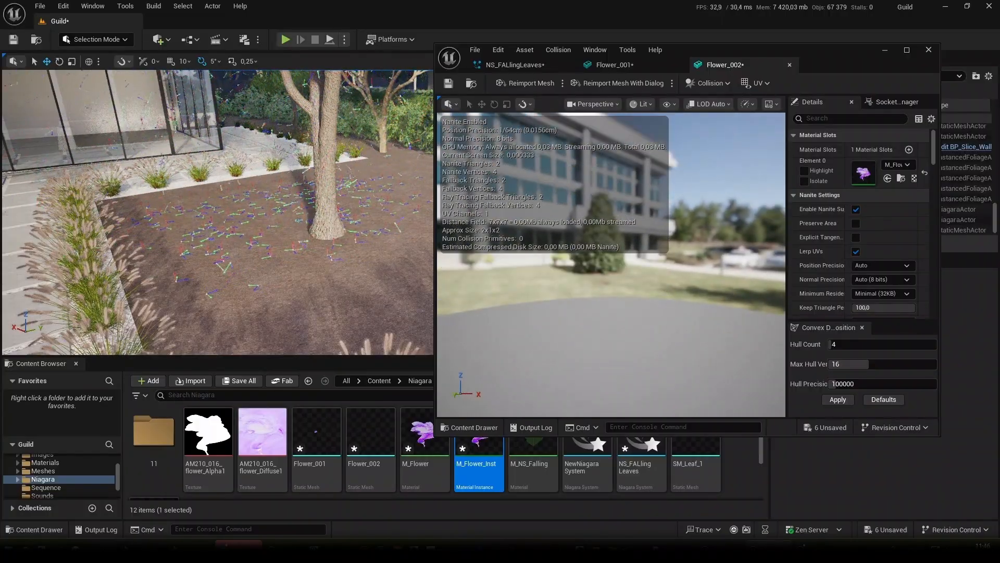
right_click_drag(659, 329, 620, 362)
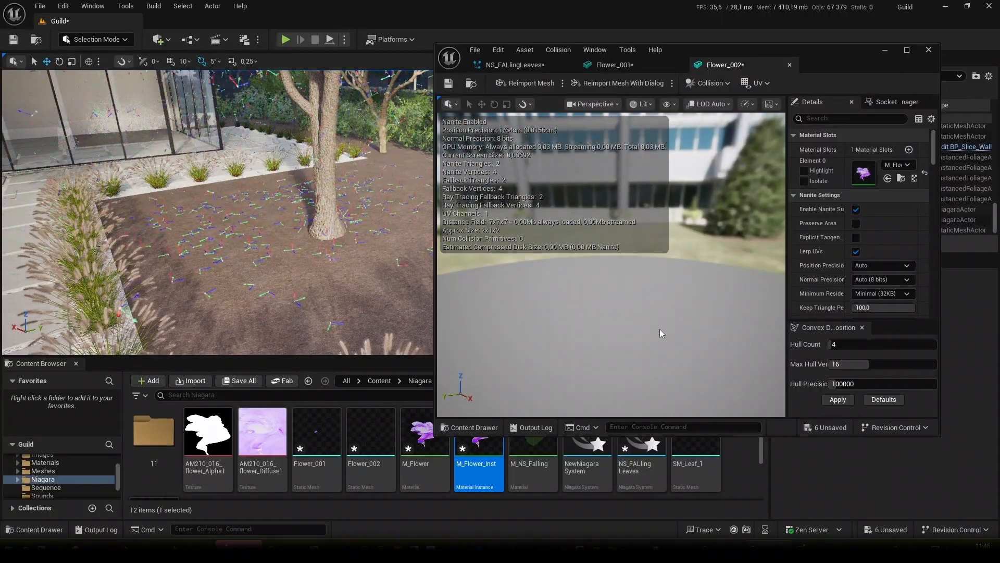
left_click(790, 66)
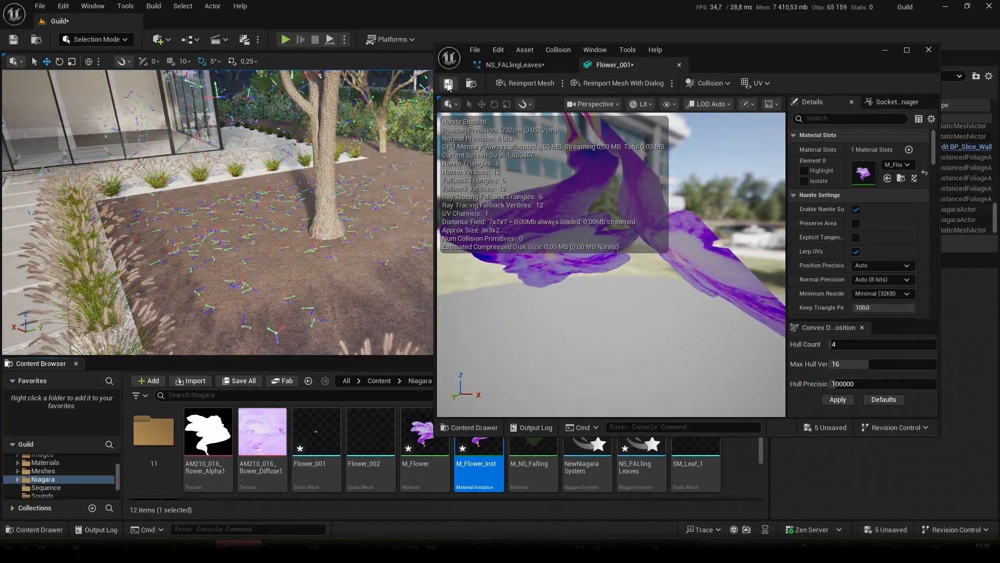
left_click(679, 66)
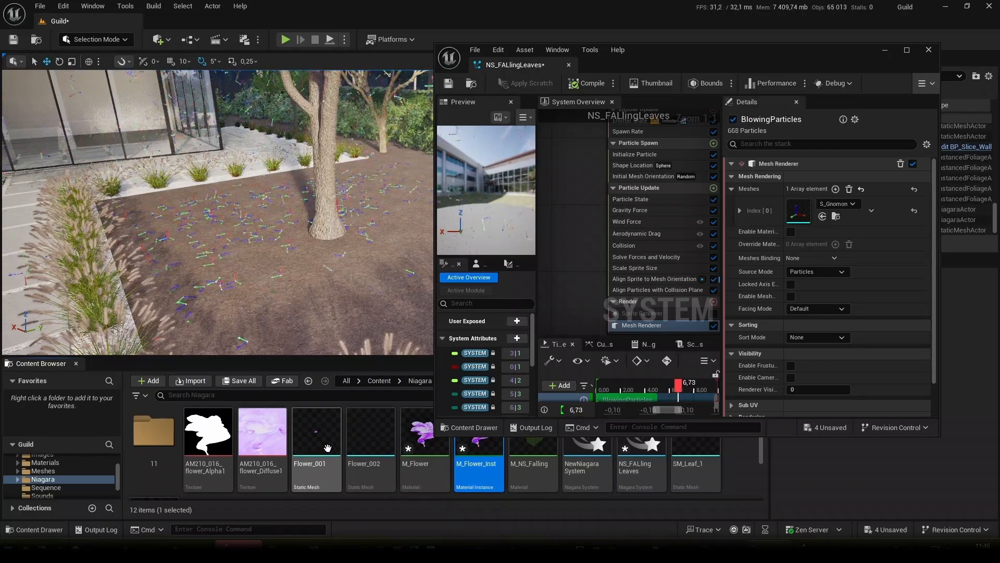
Set Flower_001 and Flower_002 as the Mesh Renderer's two meshes and inspect the flowers on the planting bed.
left_click_drag(316, 433, 796, 211)
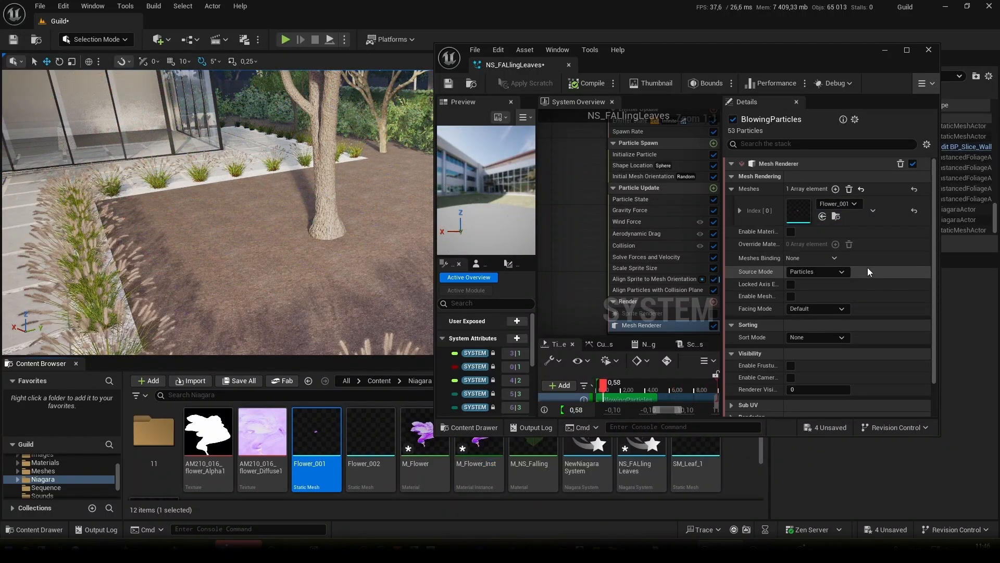
left_click(836, 189)
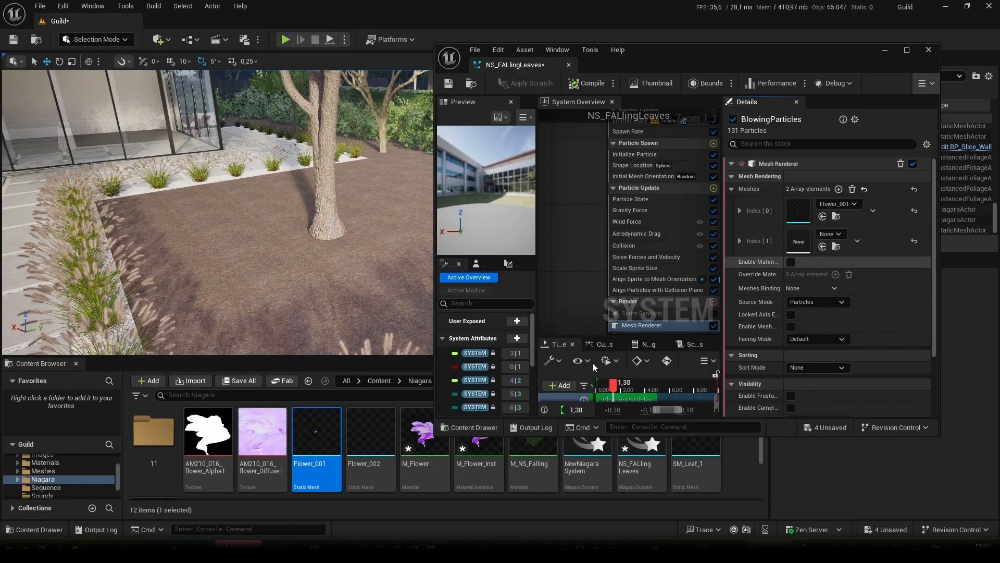
left_click_drag(383, 437, 799, 241)
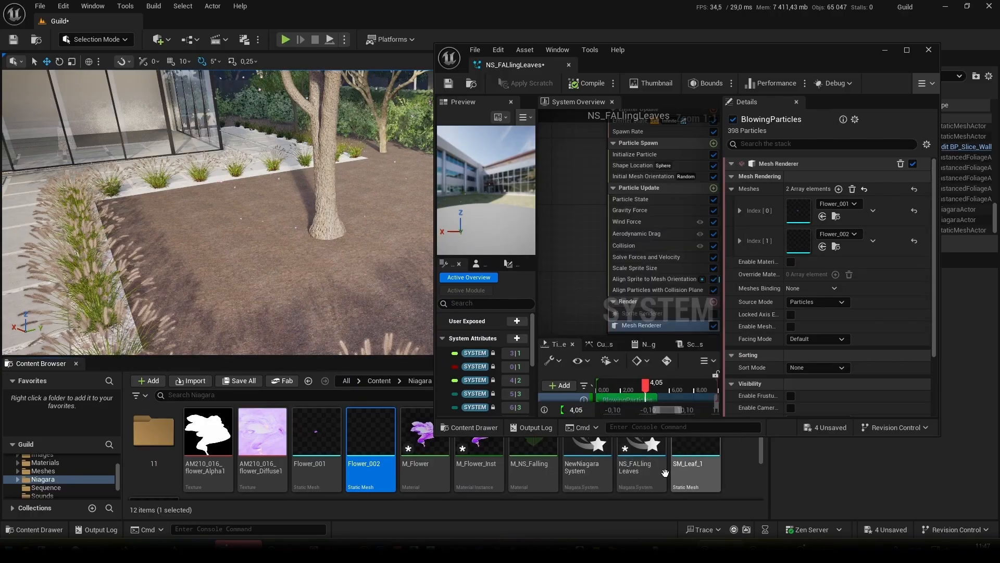
right_click_drag(344, 285, 305, 263)
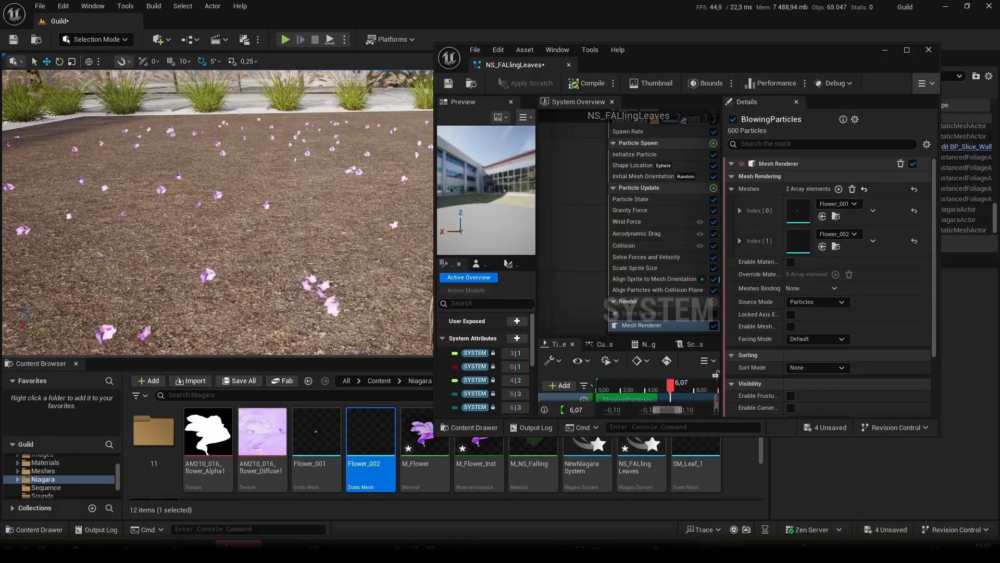
right_click_drag(365, 214, 339, 205)
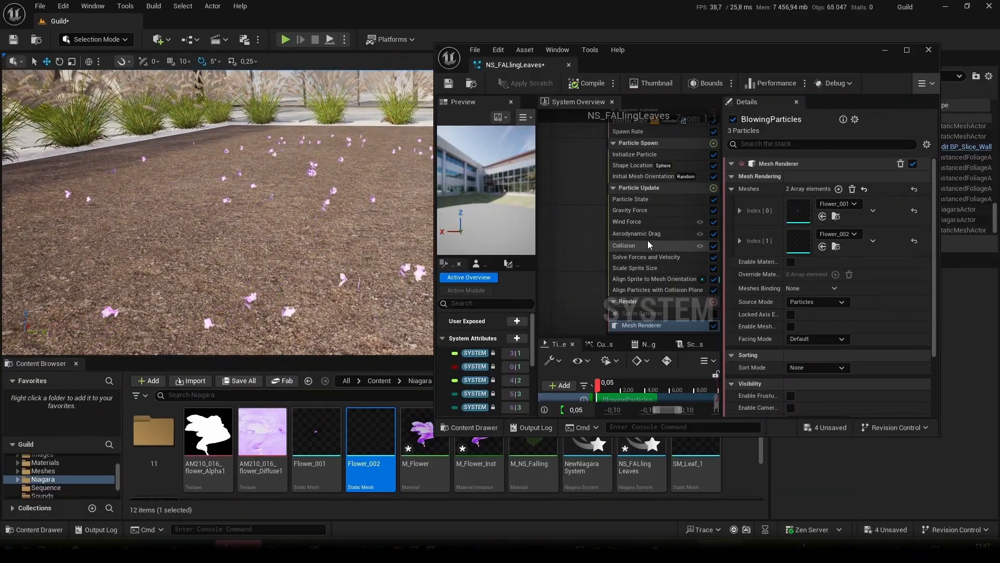
Examine the Particle Update settings of BlowingParticles, including the gravity, wind speed and turbulence values.
left_click(907, 50)
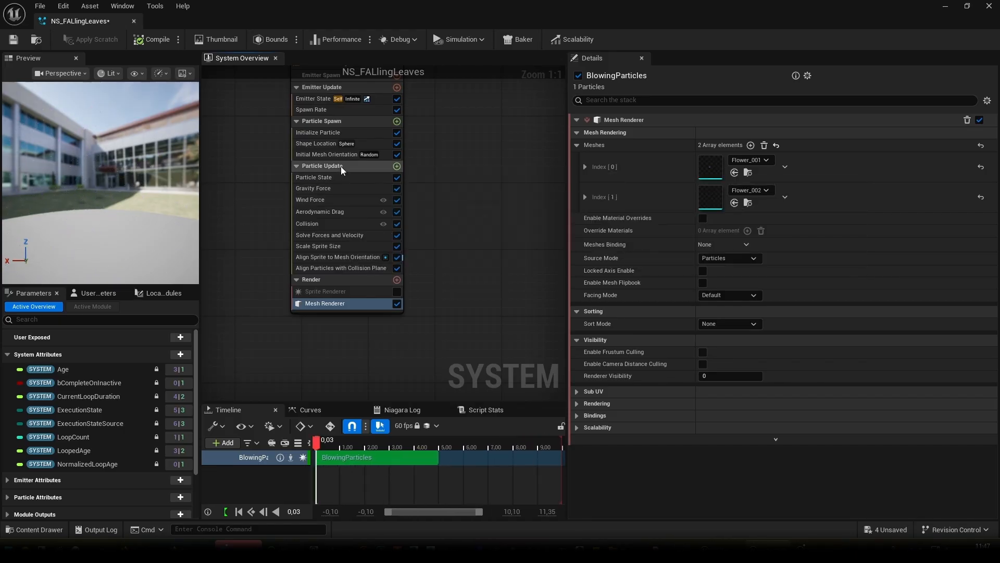
left_click(340, 166)
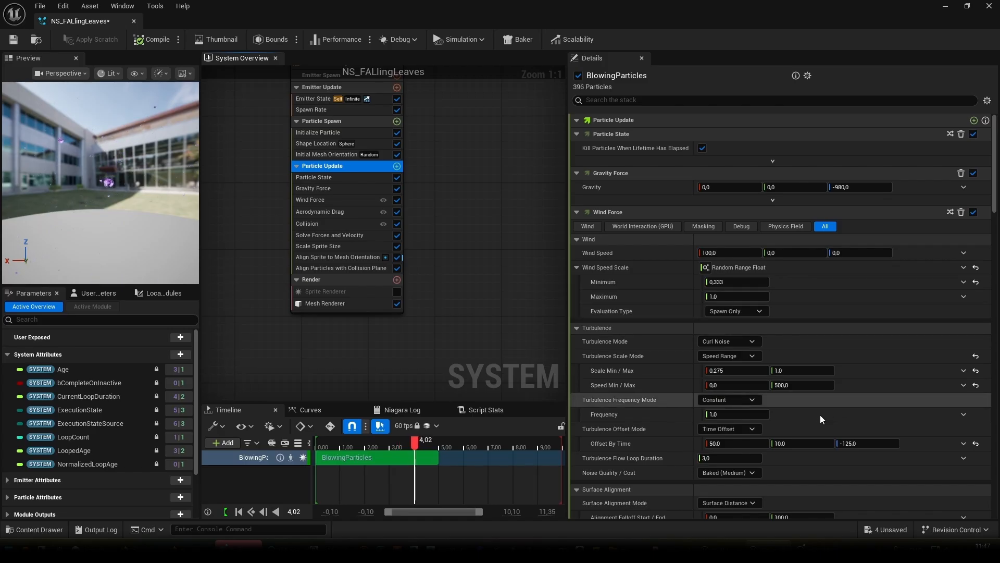
scroll(837, 402, "down", 1)
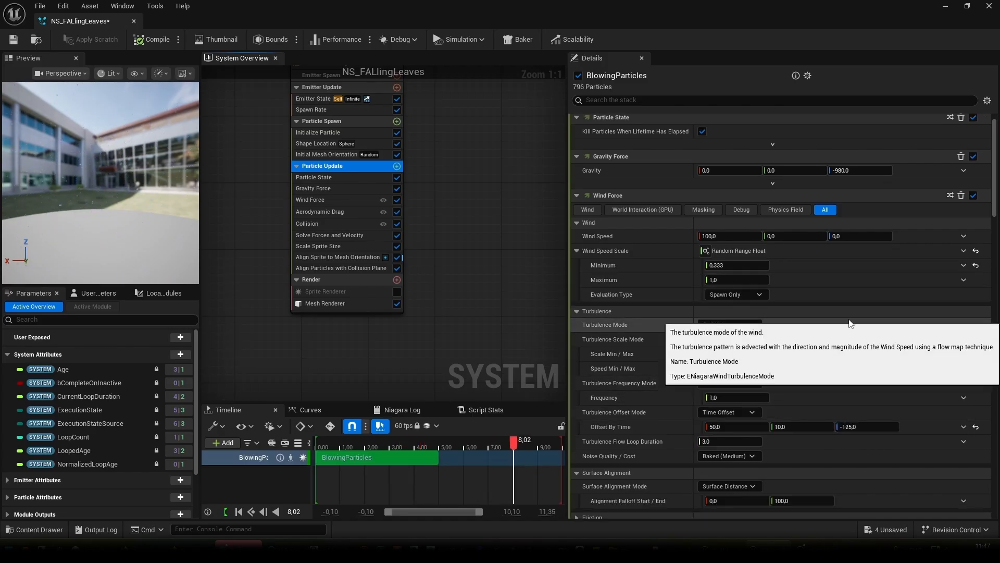
scroll(849, 319, "up", 1)
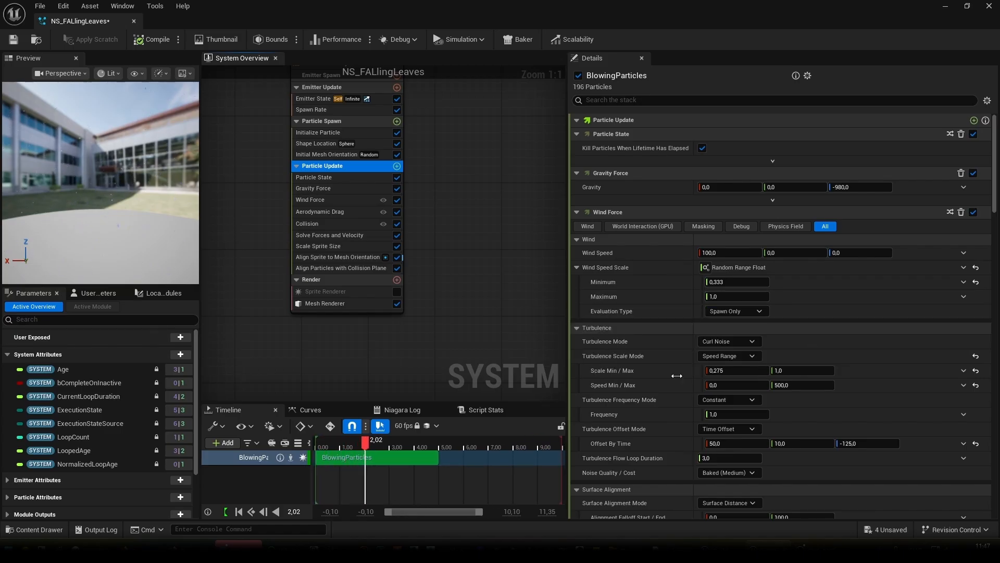
left_click(344, 177)
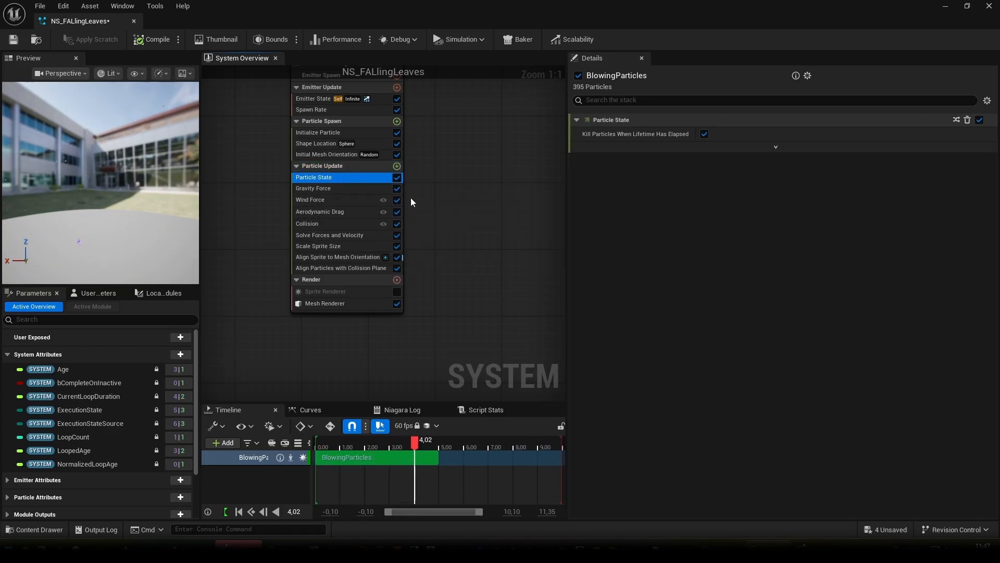
left_click(343, 166)
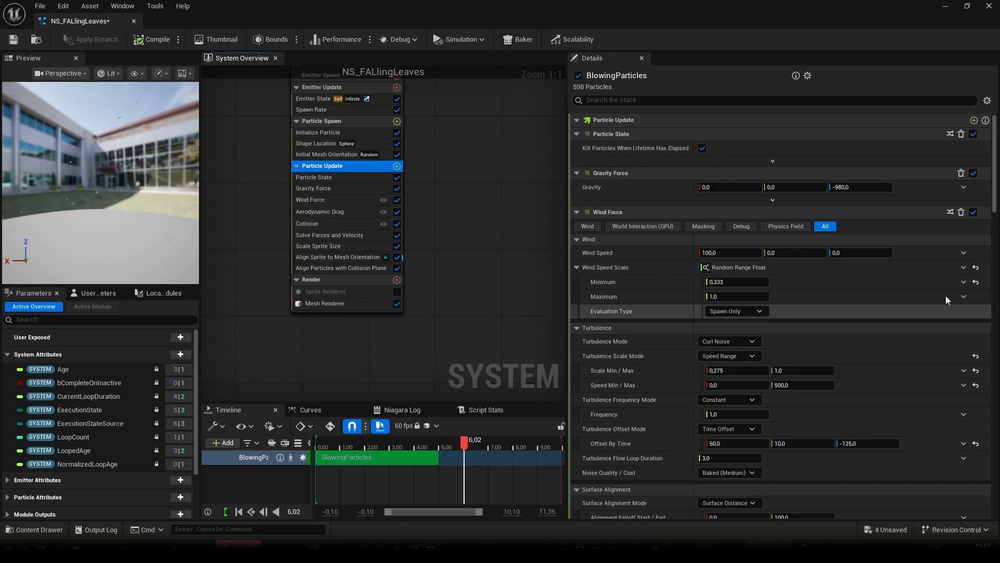
scroll(899, 307, "down", 2)
scroll(899, 307, "down", 2)
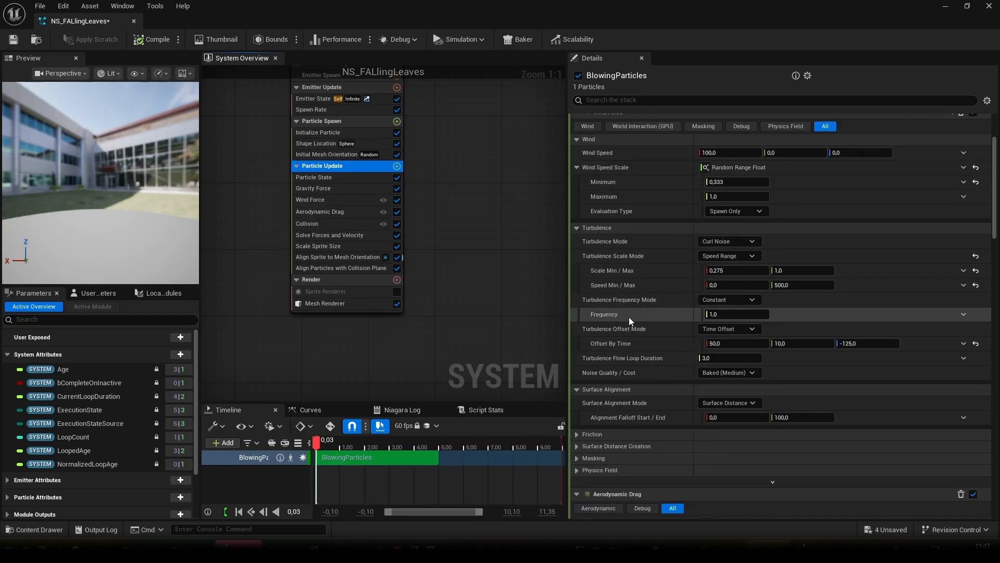
scroll(630, 219, "up", 1)
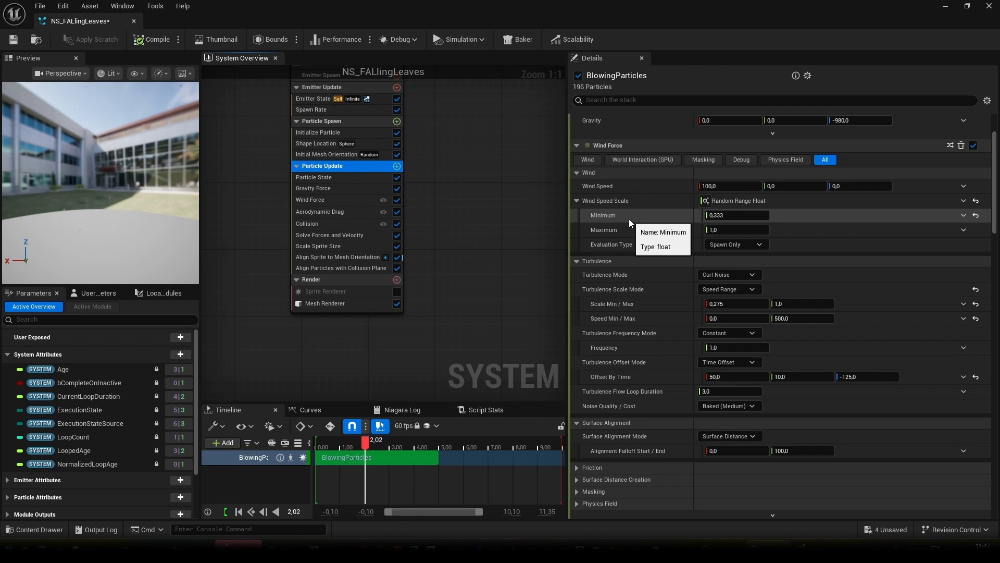
scroll(632, 220, "up", 2)
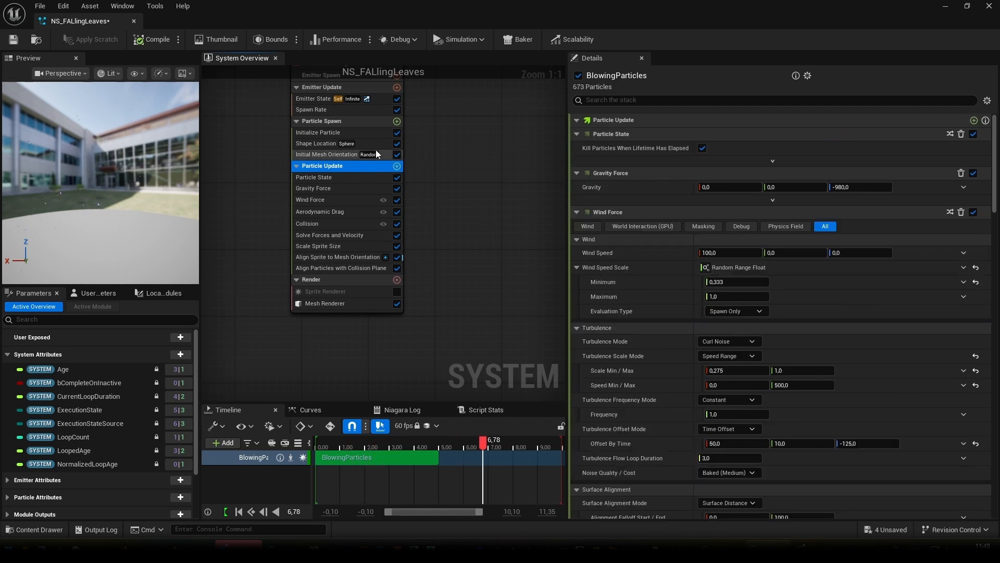
Set Mesh Renderer Array Visibility Mode to Random in Initialize Particle, choose Mesh Renderer as its renderer, and save the system.
left_click(333, 133)
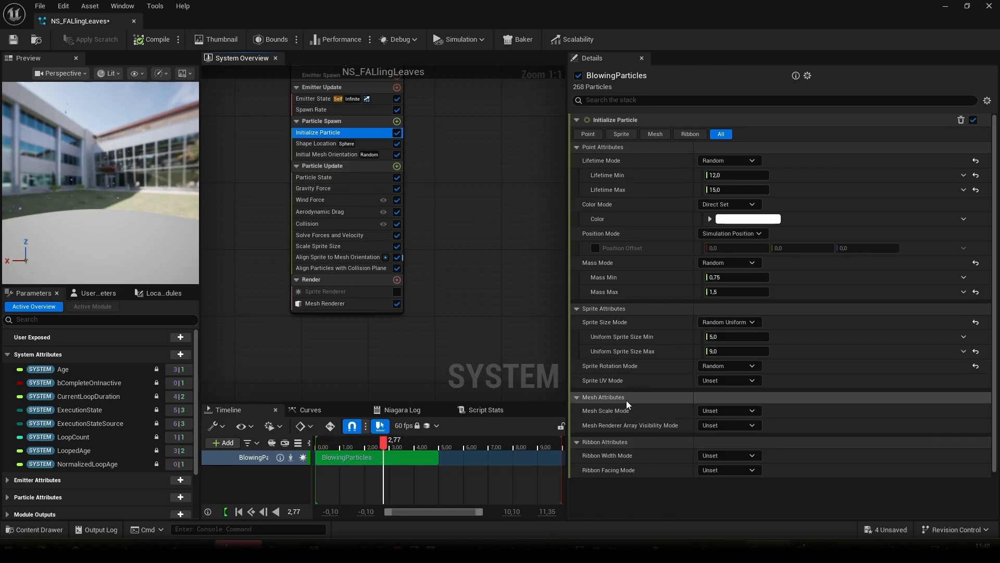
left_click(729, 425)
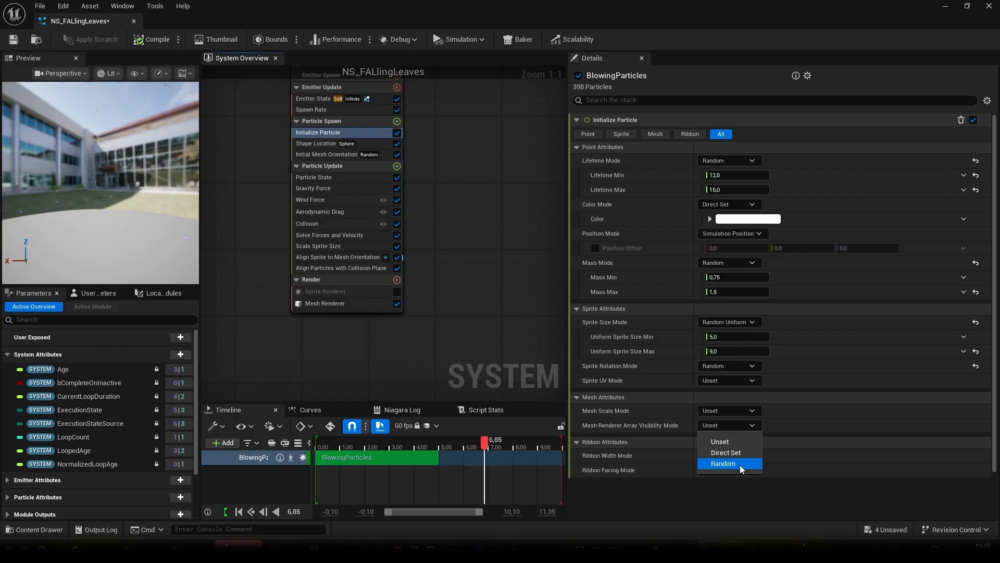
left_click(741, 464)
scroll(766, 462, "down", 2)
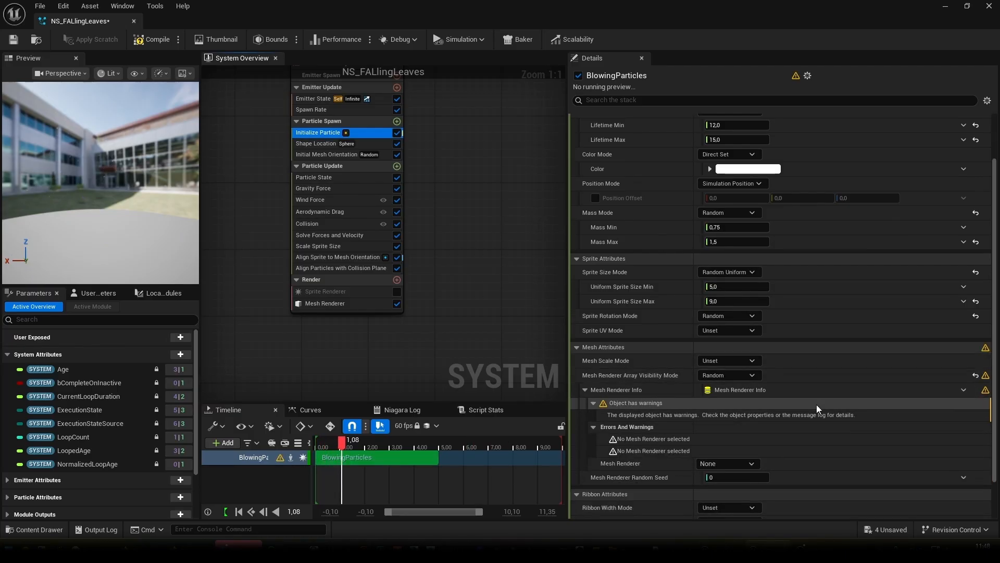
left_click(757, 464)
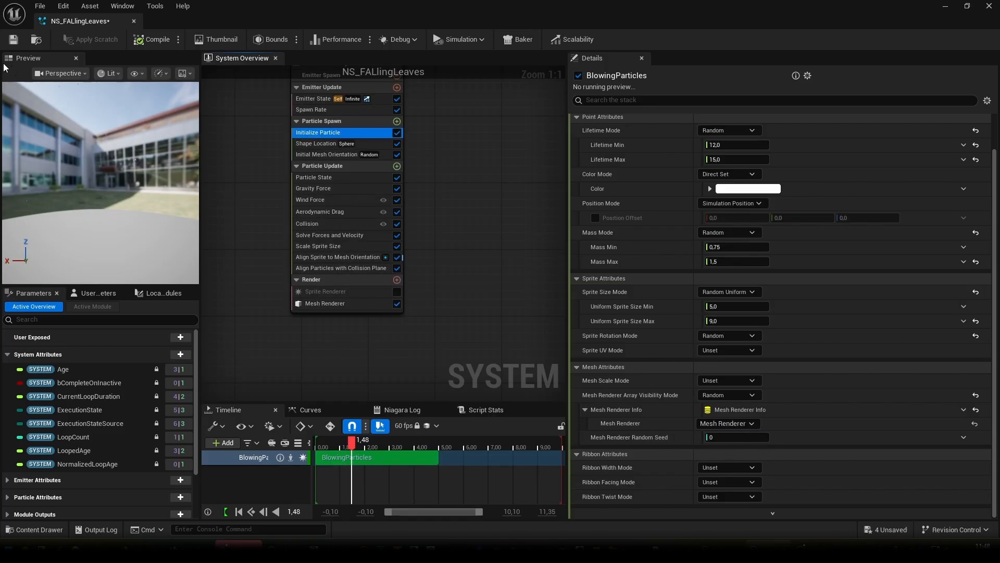
left_click(14, 42)
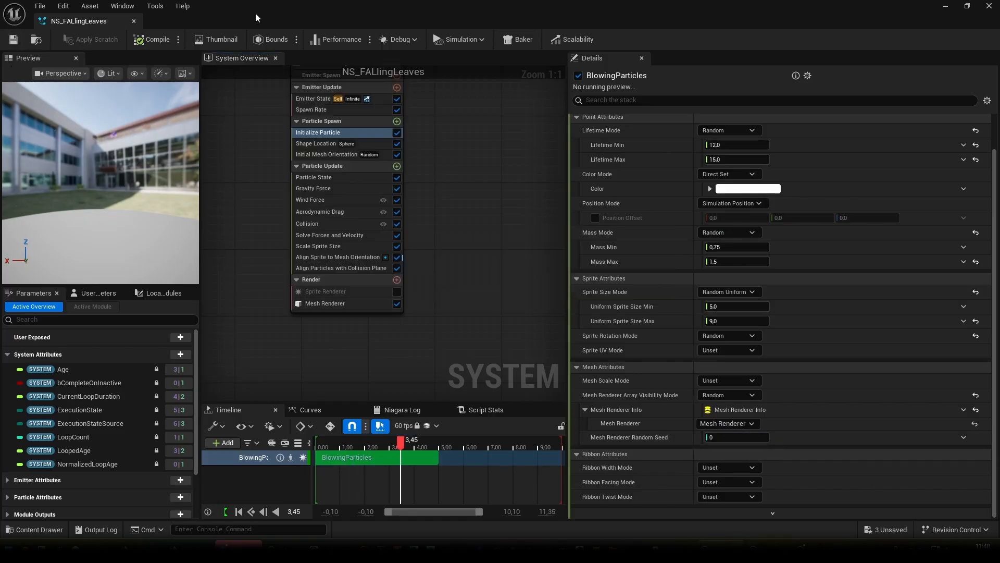
Set Mesh Scale Mode to Random Uniform in Initialize Particle, with a minimum of 20 and a maximum of 4, and inspect the falling flowers.
left_click_drag(386, 14, 710, 95)
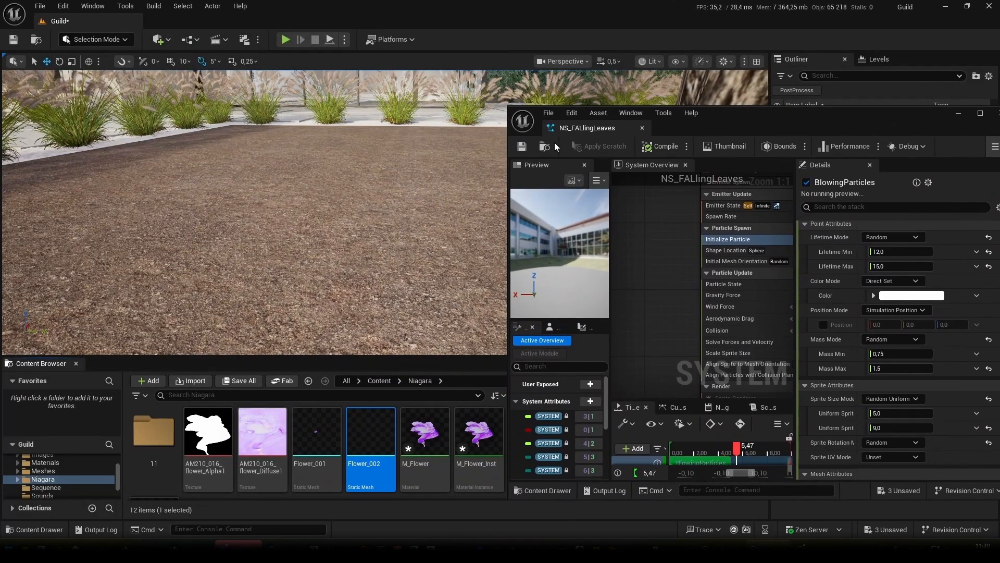
right_click_drag(254, 212, 258, 269)
key("w")
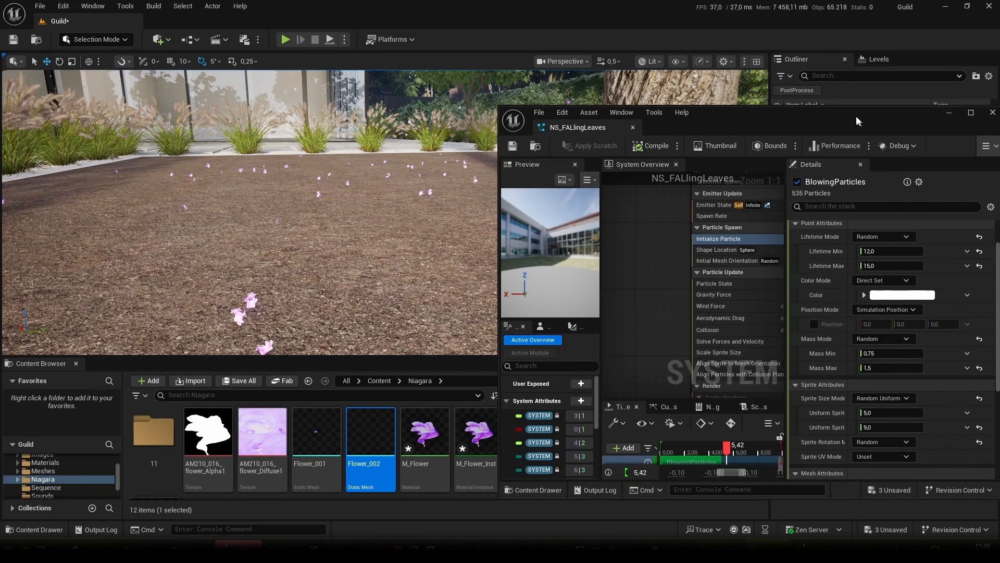
left_click_drag(856, 116, 724, 83)
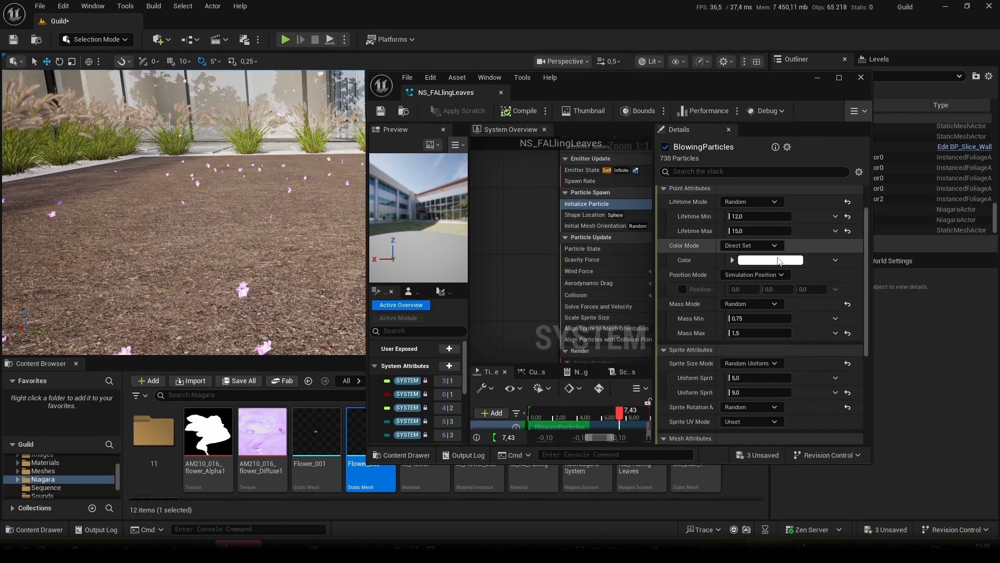
scroll(811, 363, "down", 3)
scroll(801, 359, "down", 3)
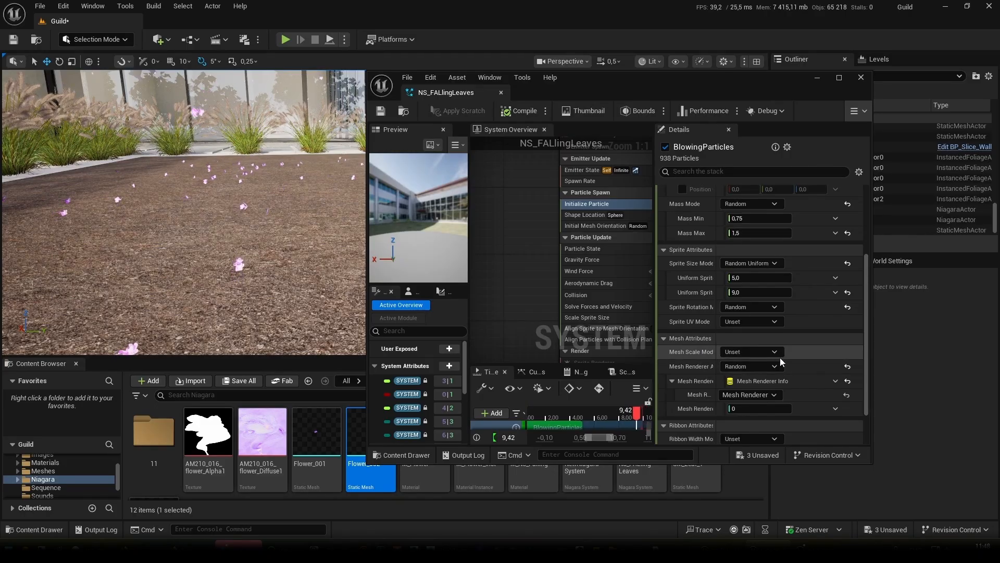
left_click(777, 353)
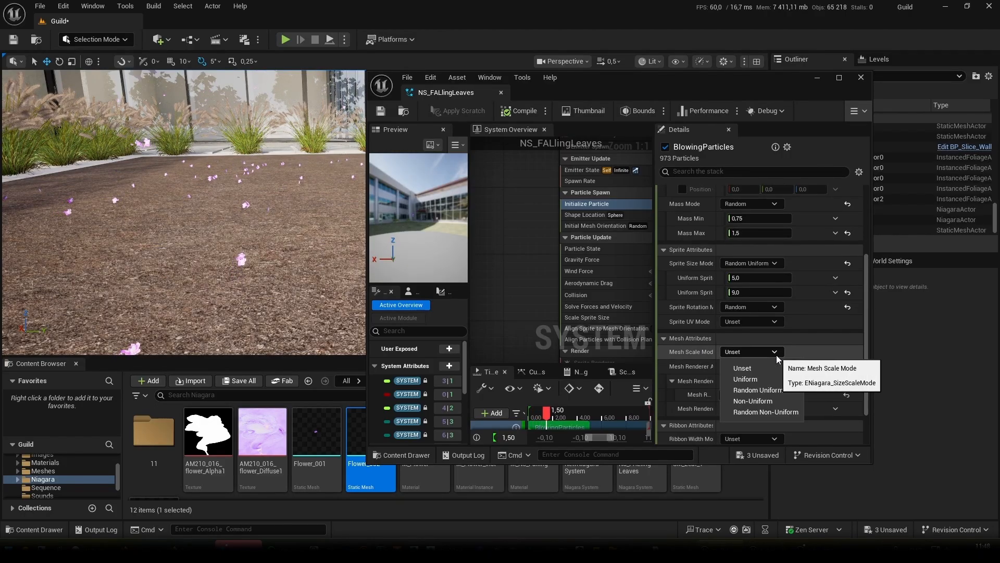
left_click(775, 390)
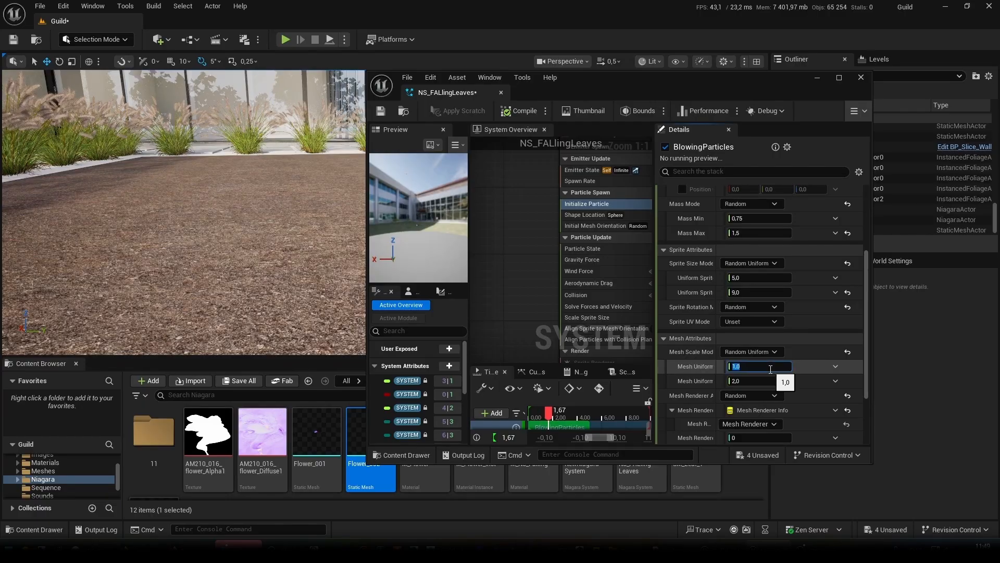
type("20")
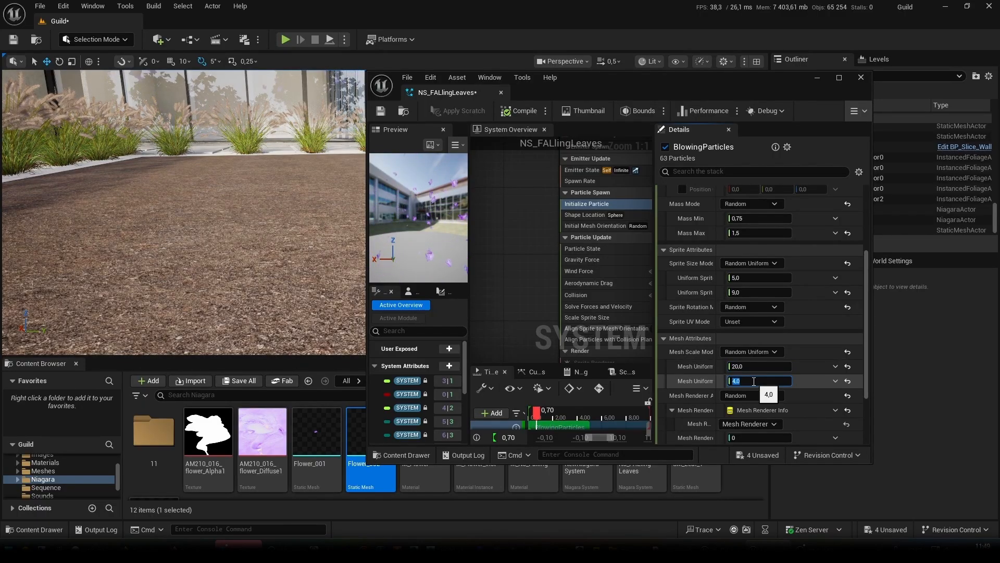
right_click_drag(250, 224, 253, 195)
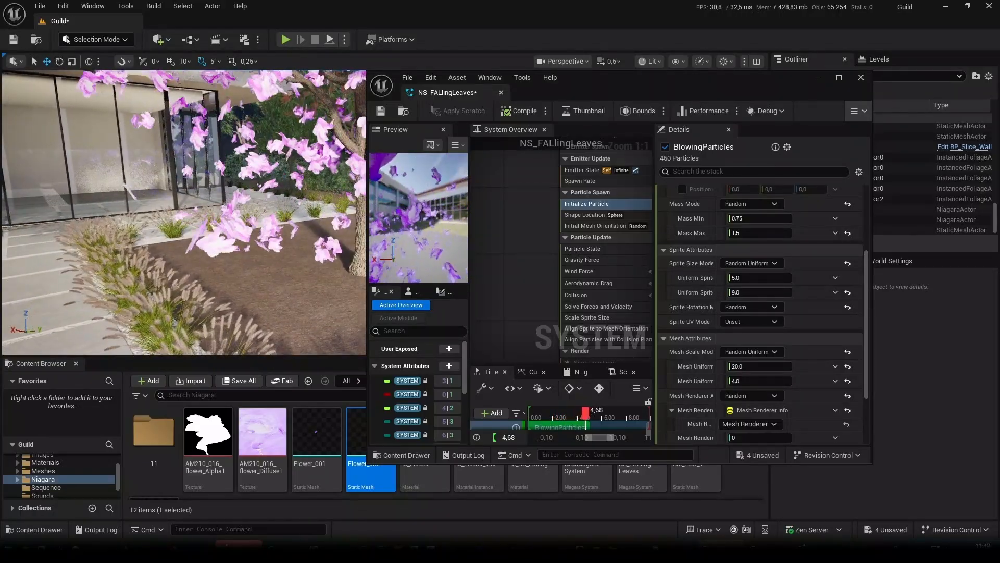
Set the mesh uniform scale minimum to 2, check the flower size in the scene, and save the system.
left_click(759, 367)
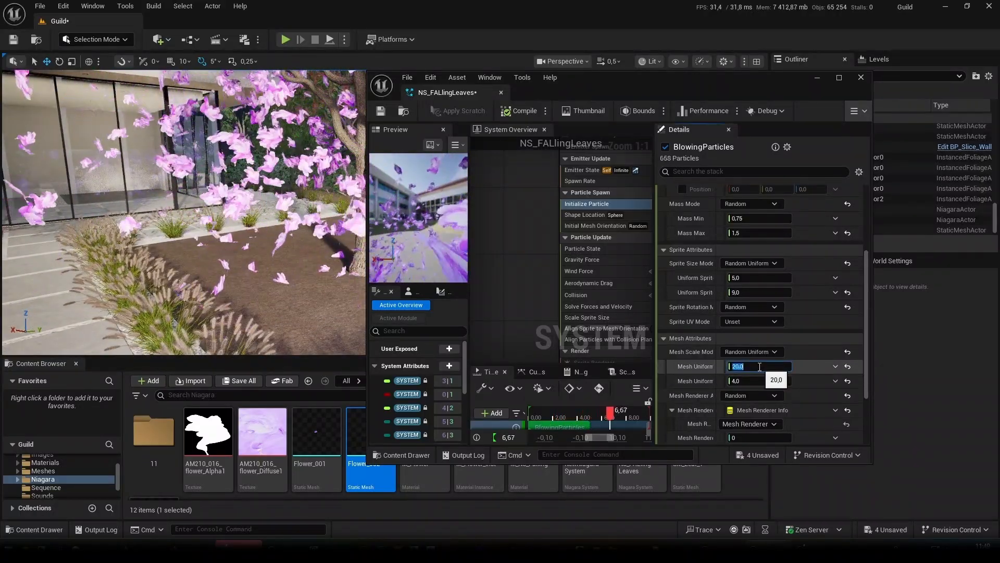
type("1")
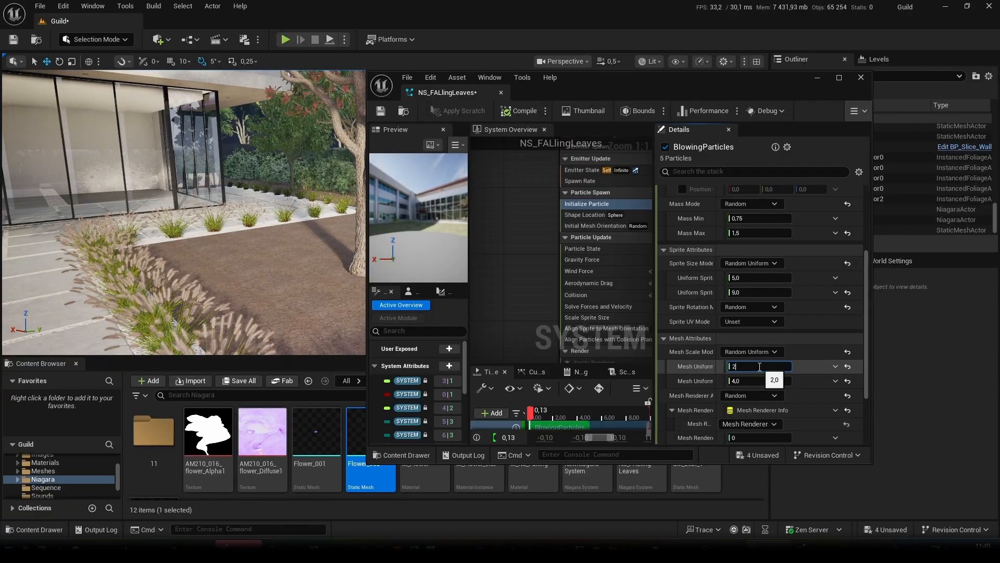
right_click_drag(235, 214, 290, 170)
right_click_drag(344, 289, 232, 312)
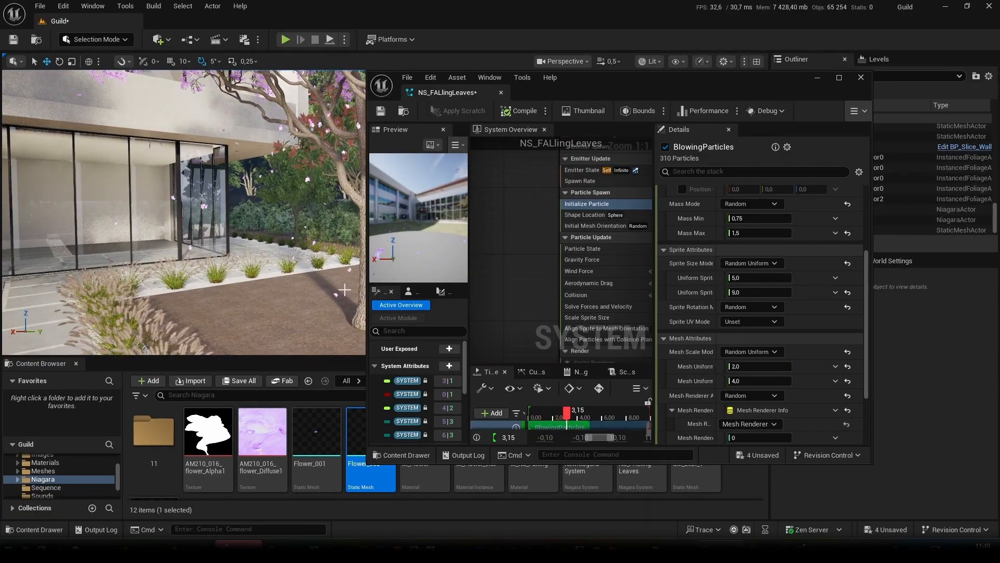
left_click(381, 113)
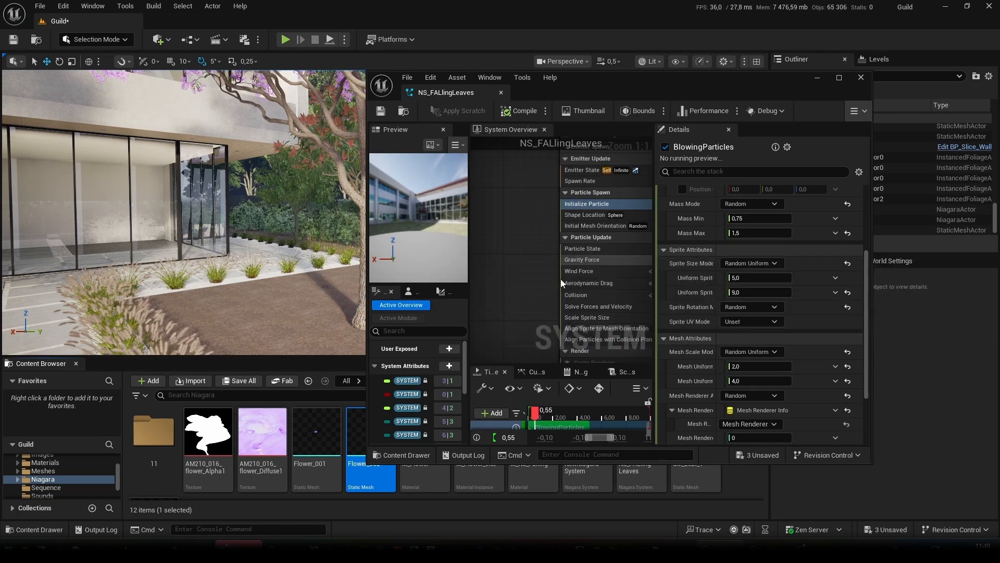
Disable Allow Alignment on X in the Align Particles with Collision Plane module.
right_click_drag(183, 212, 167, 244)
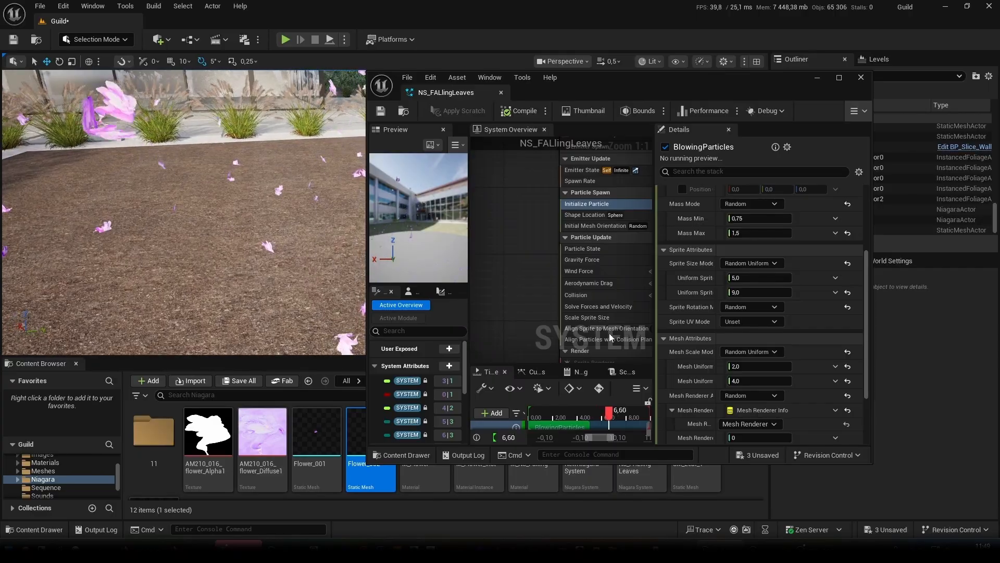
right_click_drag(530, 265, 488, 203)
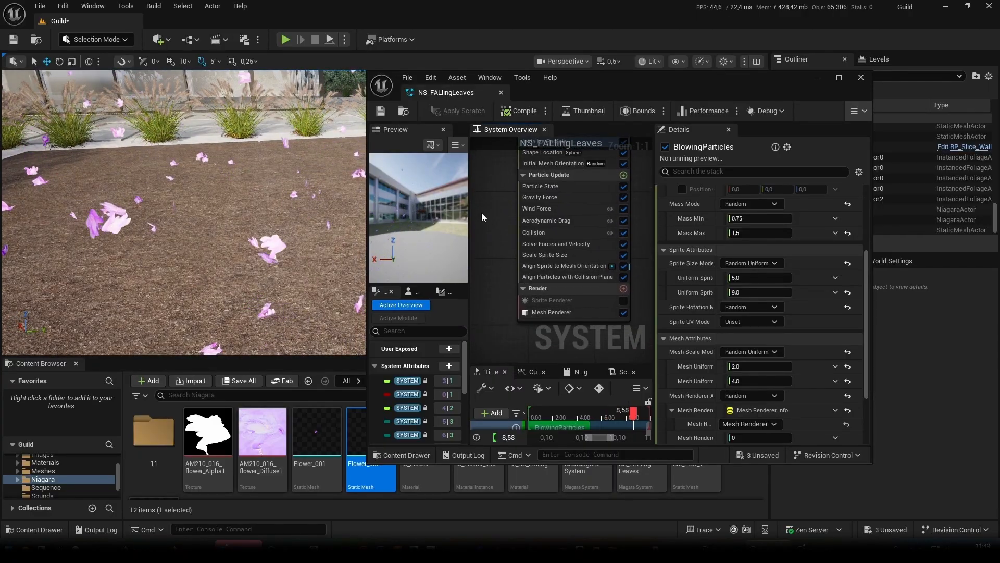
left_click(558, 266)
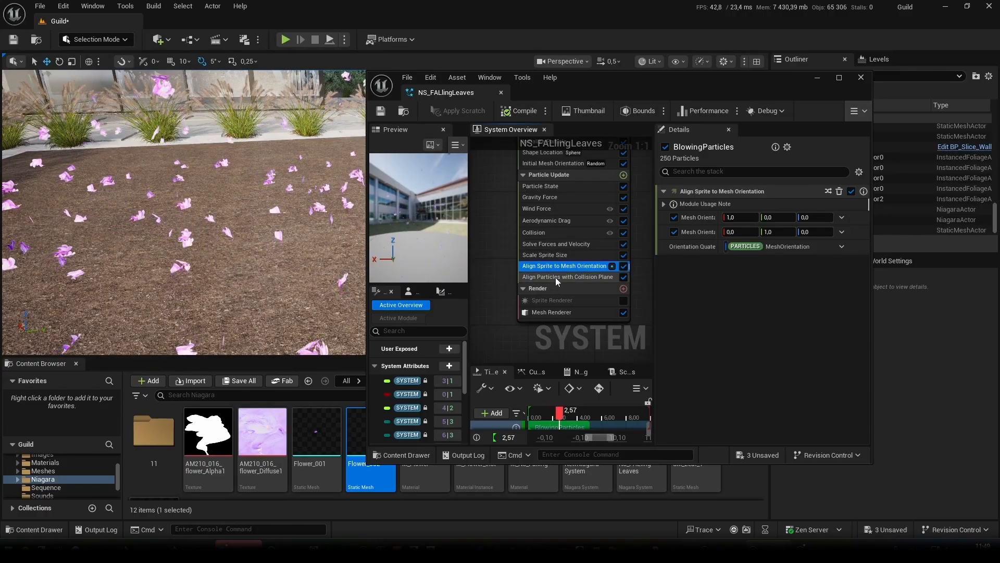
left_click(555, 277)
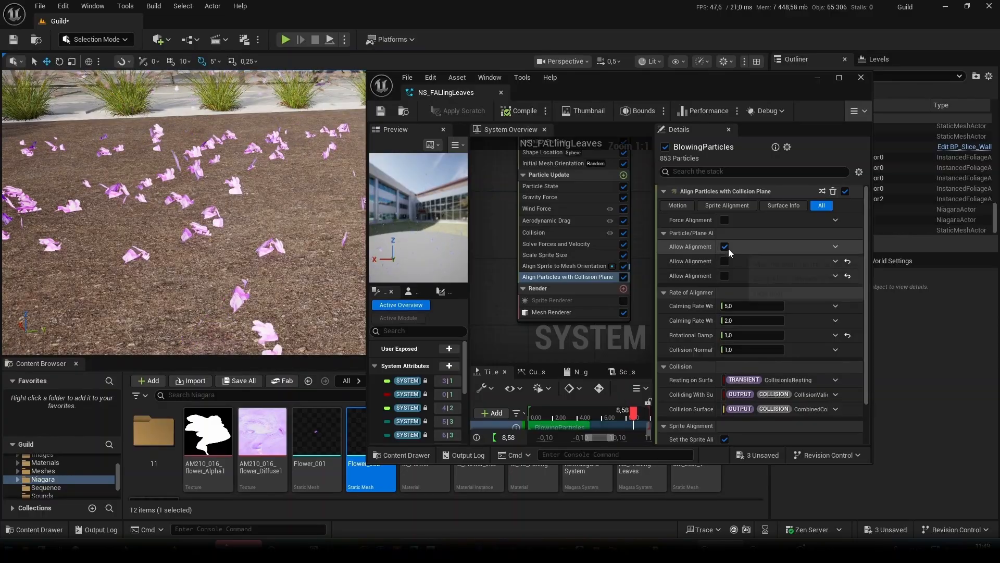
left_click(725, 248)
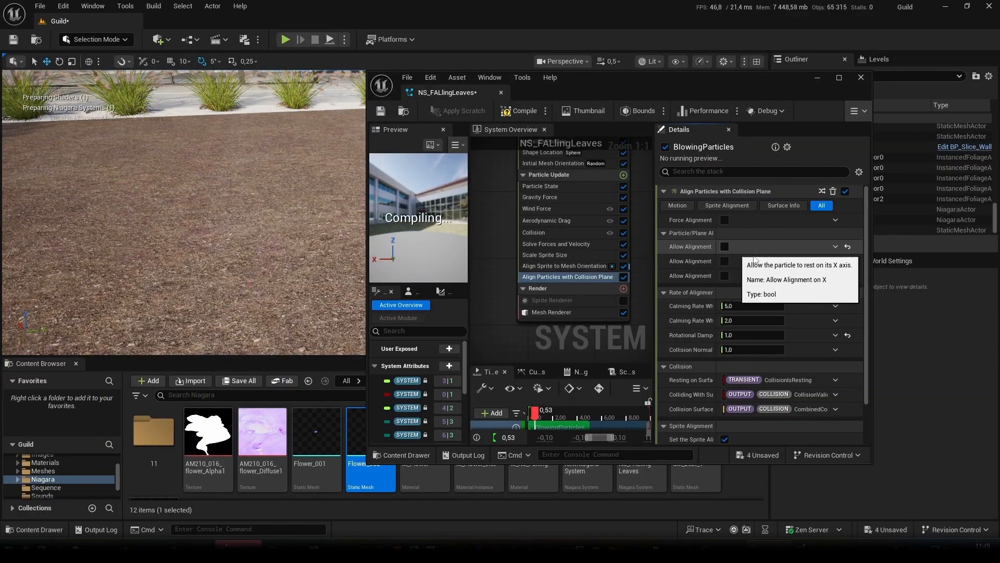
Enable Allow Alignment on Z for the collision plane alignment and save the system.
double_click(747, 93)
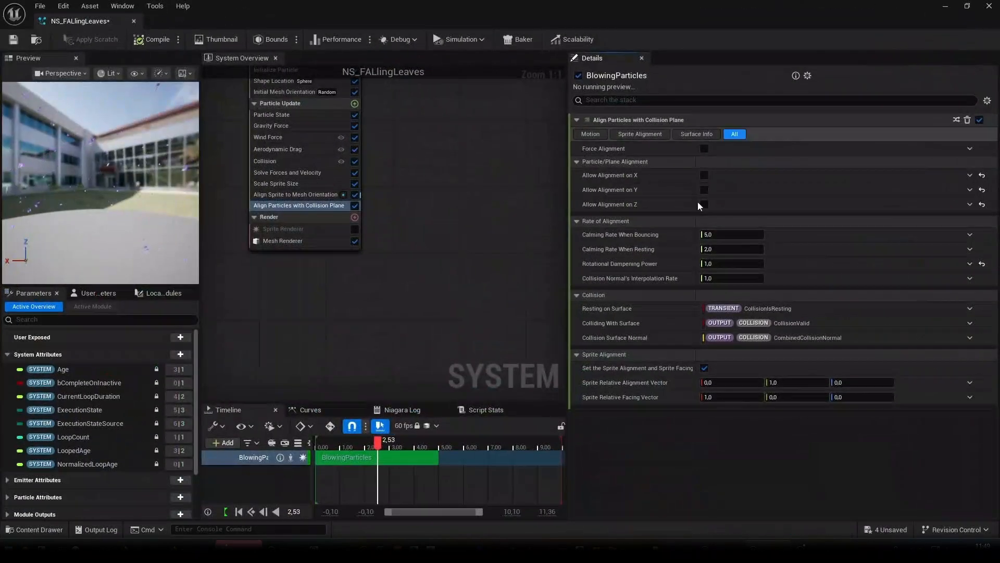
left_click_drag(377, 6, 583, 61)
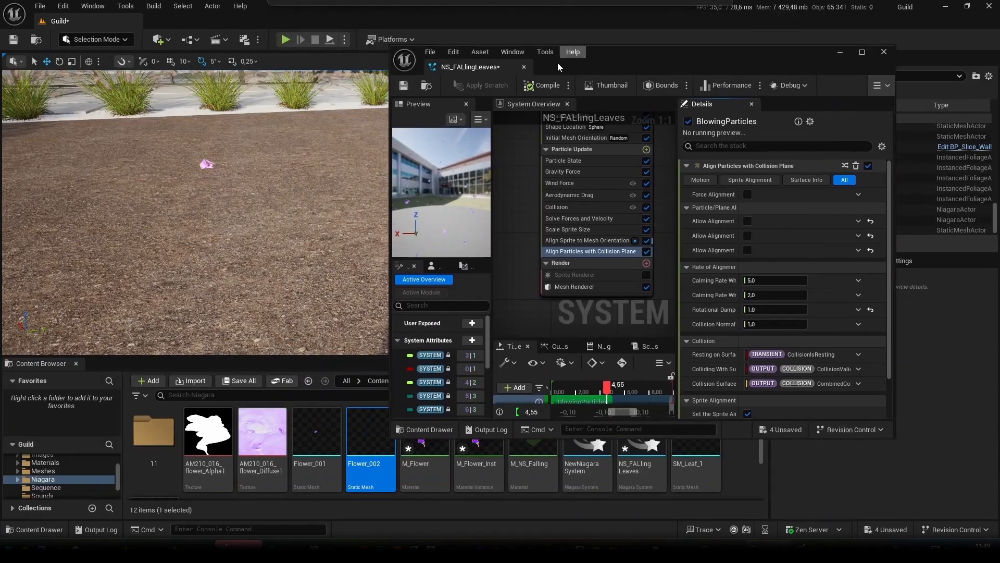
left_click(749, 251)
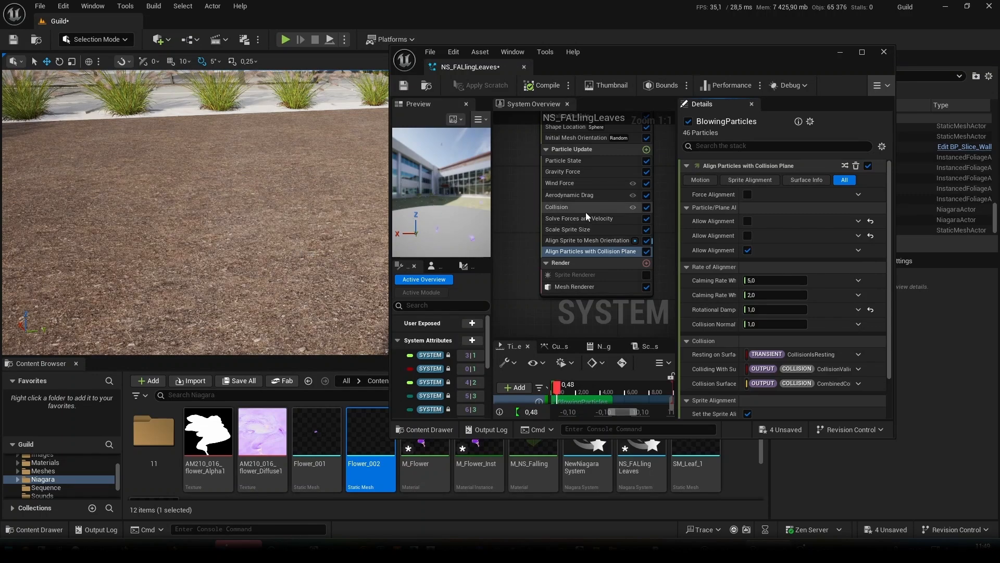
left_click(403, 85)
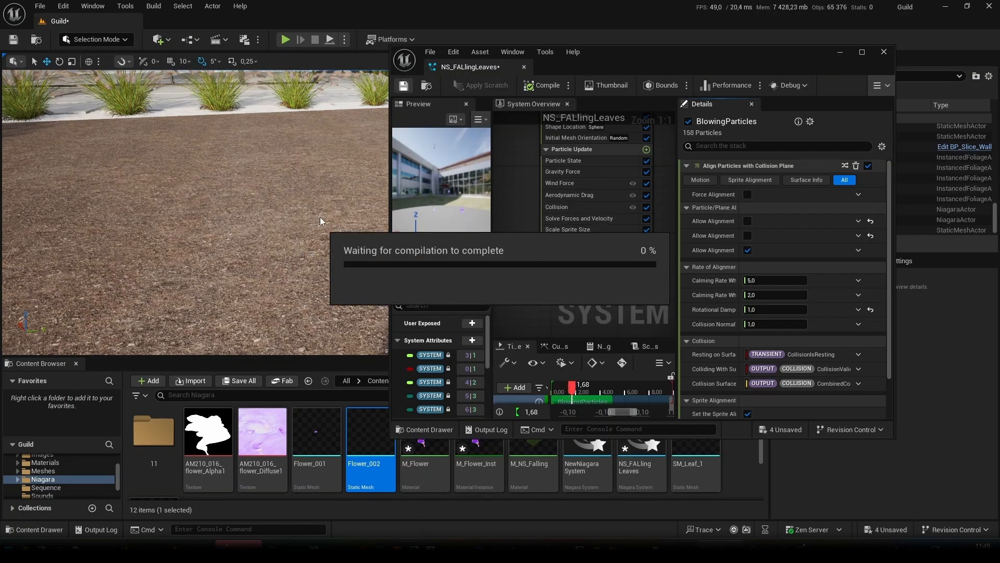
Set the BlowingParticles Spawn Rate to 10 and check the flower density around the tree.
right_click_drag(320, 217, 328, 193)
key("s")
key("s")
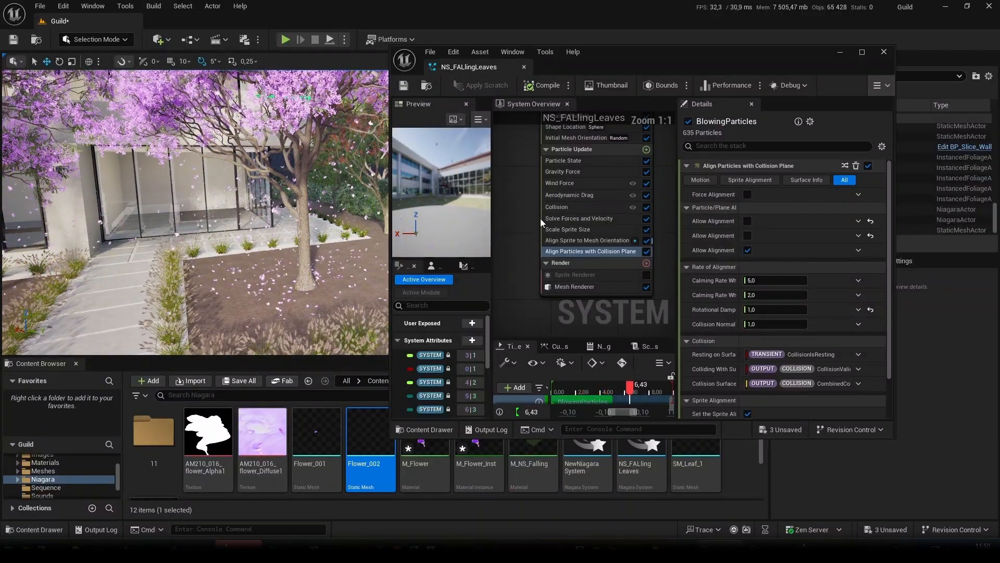
right_click_drag(527, 195, 525, 287)
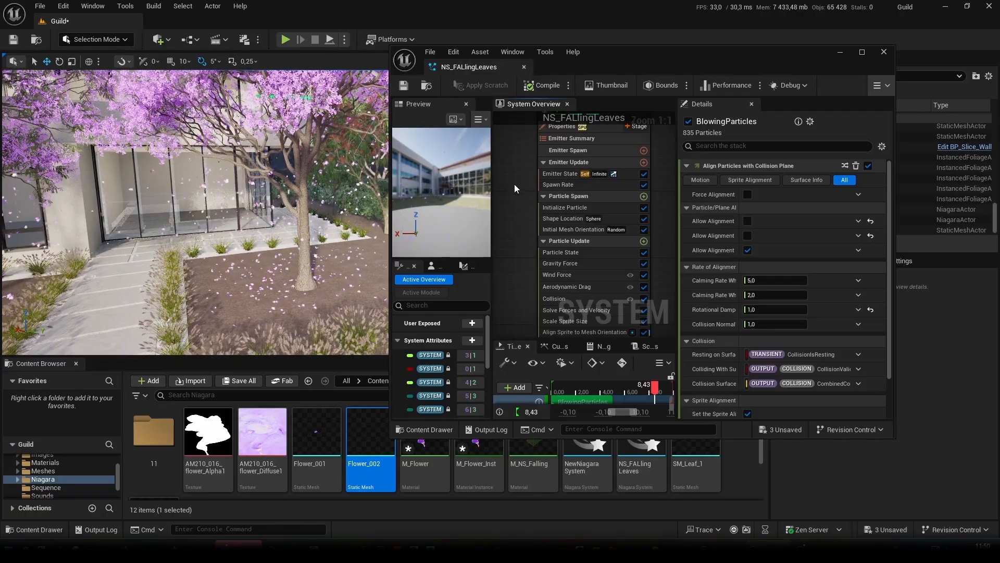
left_click(586, 189)
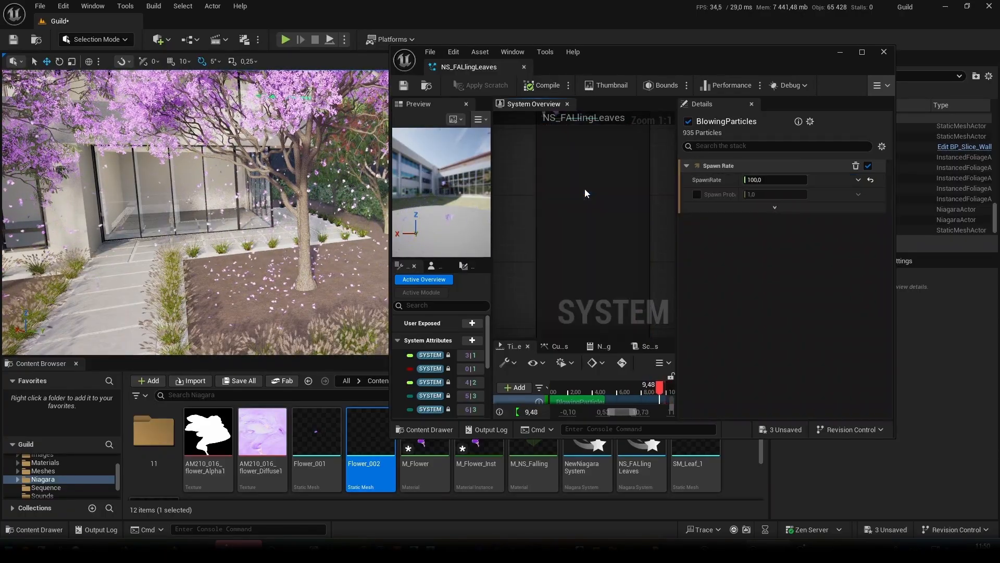
left_click(777, 179)
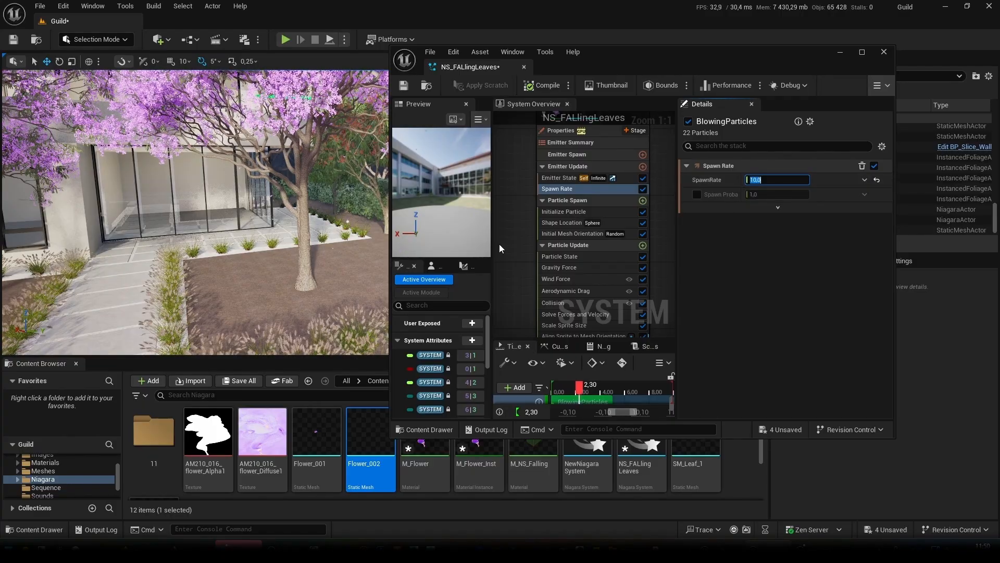
mouse_move(313, 245)
right_mouse_down()
mouse_move(251, 249)
mouse_move(297, 250)
right_mouse_up()
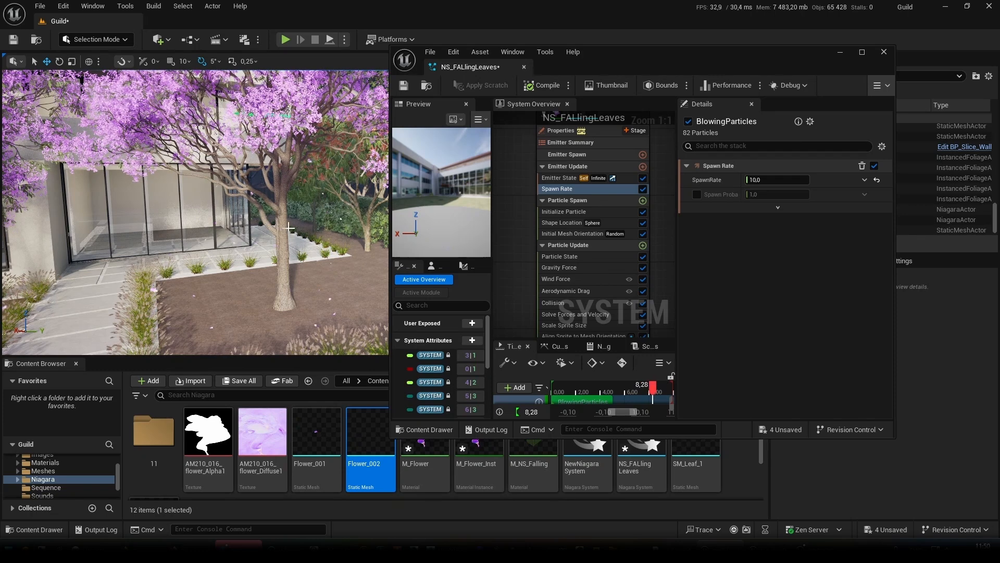
Set the Sphere Radius in Shape Location to 800, keeping the Sphere primitive.
left_click(568, 235)
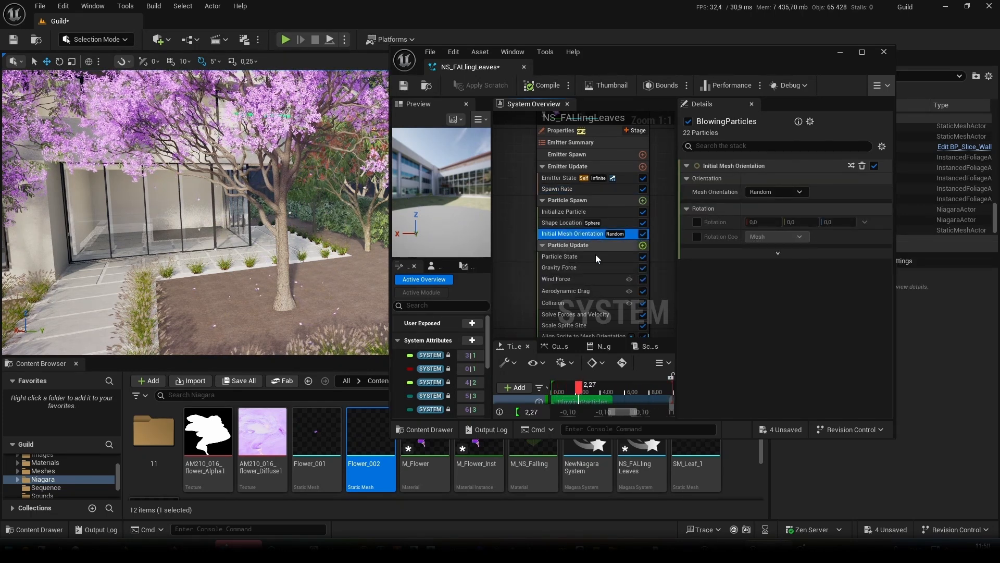
left_click(577, 223)
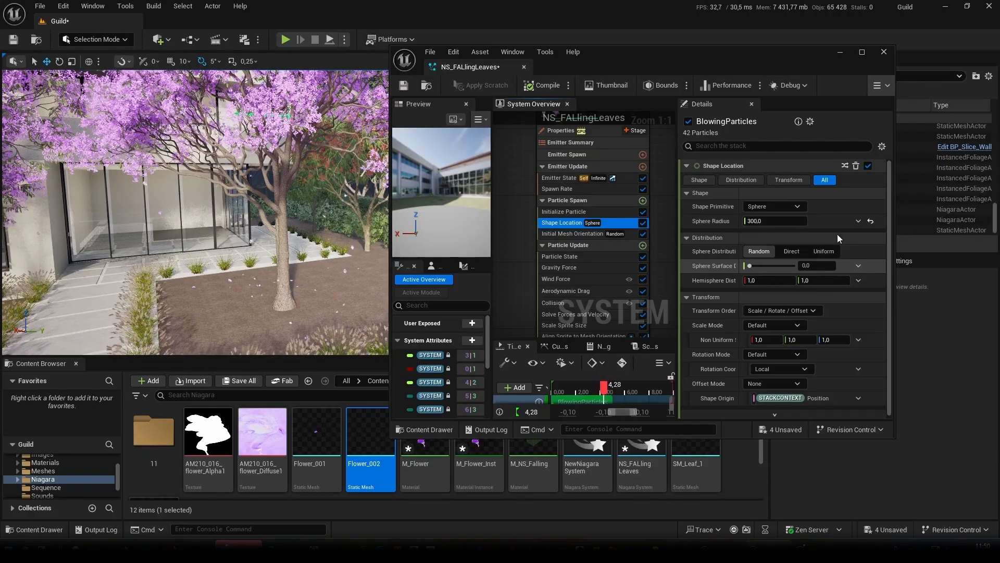
left_click(798, 207)
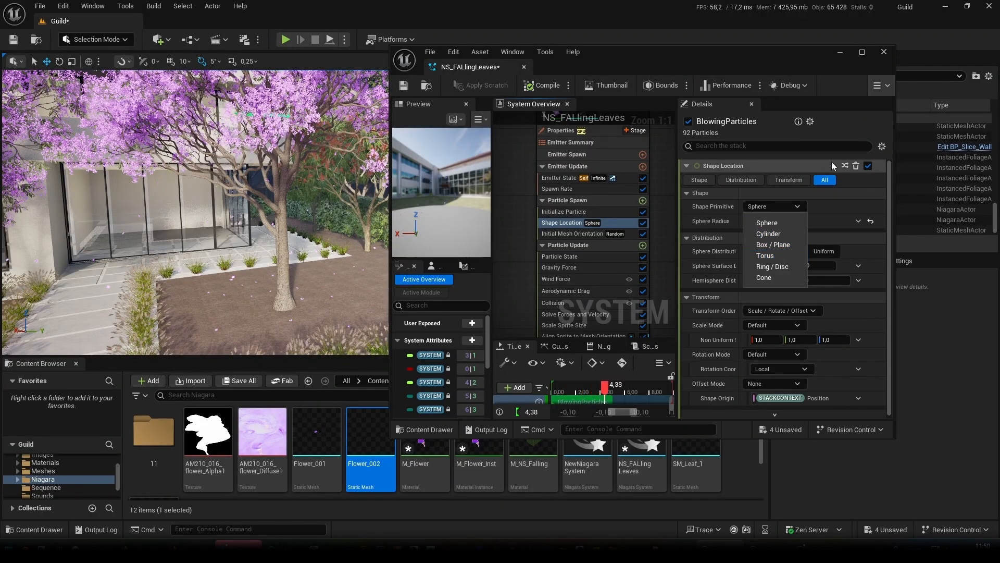
left_click(852, 148)
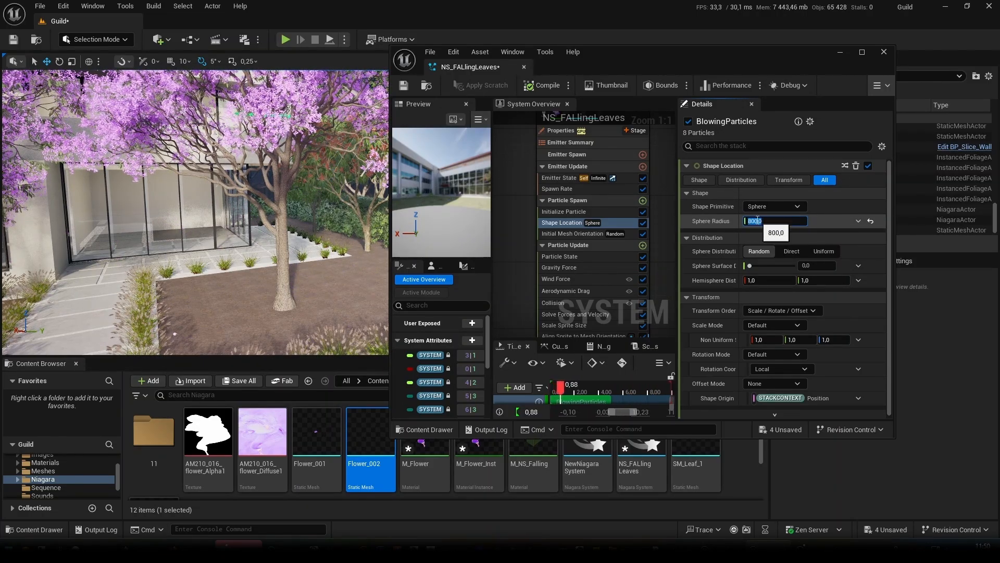
Set the Spawn Rate to 50 and inspect the flowers falling in front of the house entrance.
left_click(582, 190)
left_click(769, 182)
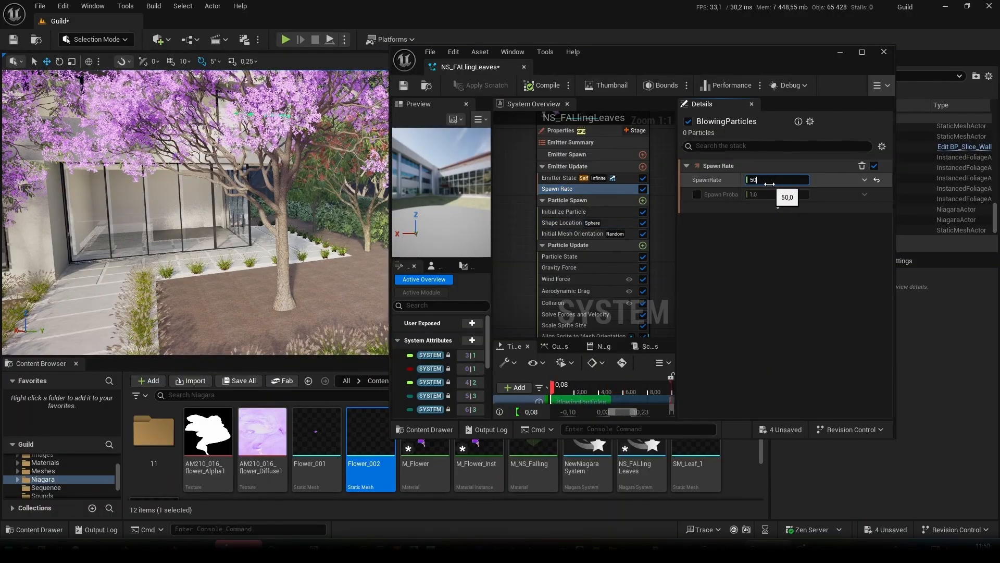
right_click_drag(252, 239, 320, 200)
right_click_drag(208, 208, 198, 159)
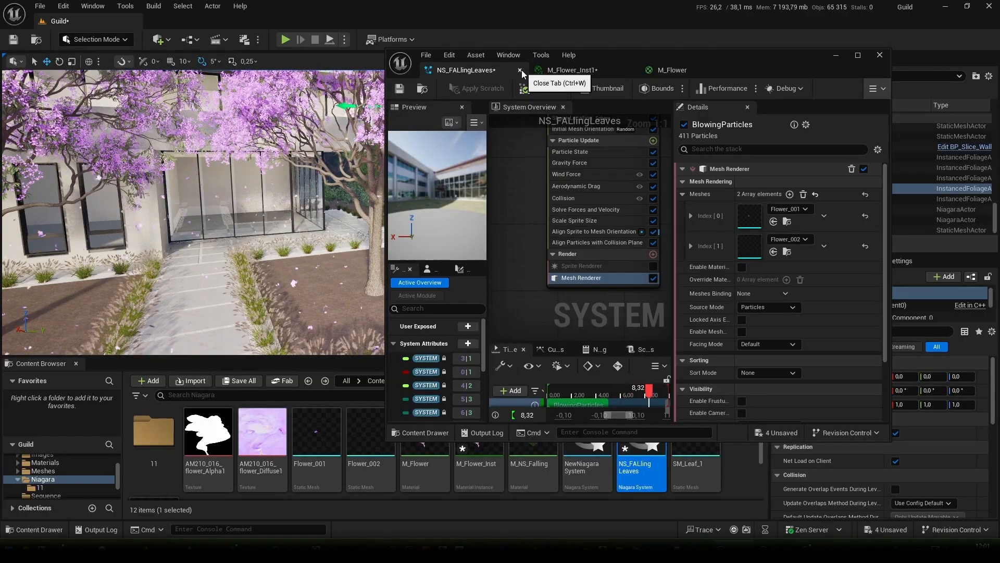
Close the M_Flower and M_Flower_Inst1 material editors and the NS_FALlingLeaves system window.
left_click(704, 67)
left_click(732, 70)
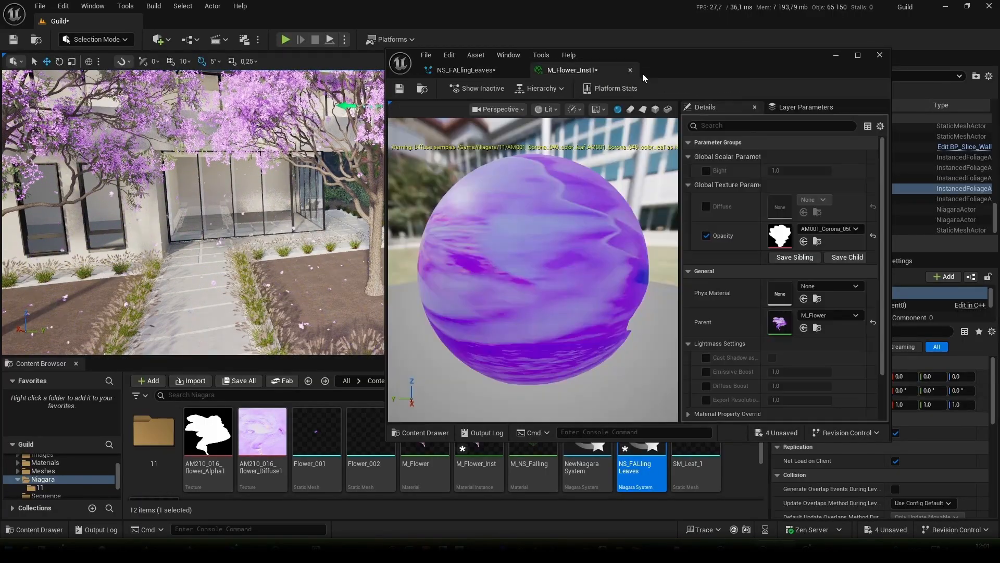
left_click(631, 71)
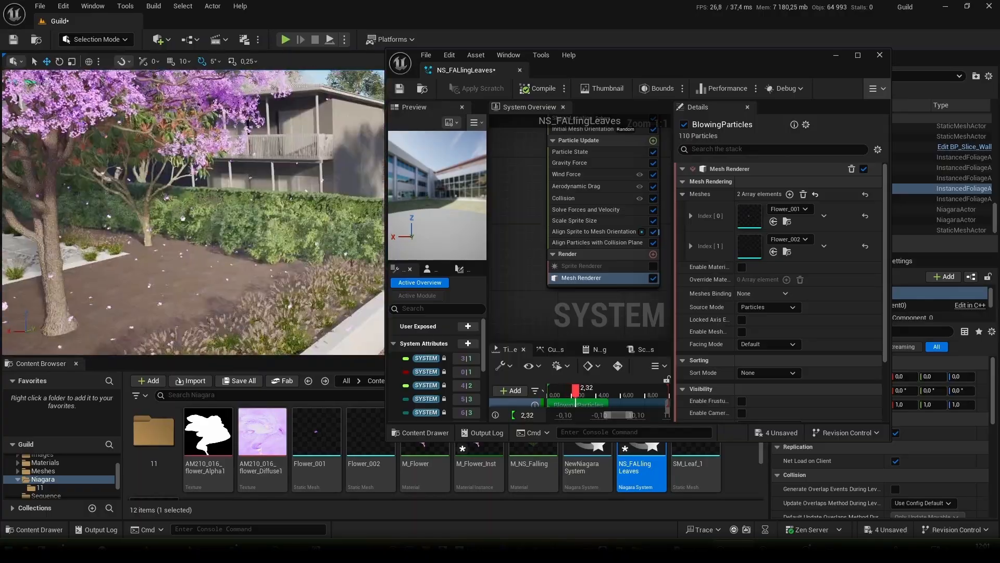
left_click(881, 56)
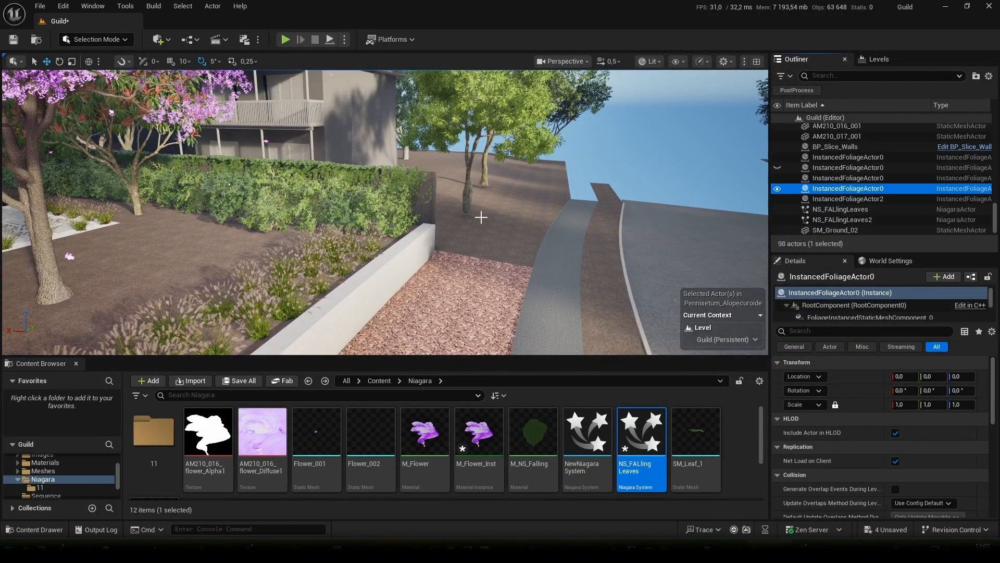
Unhide all hidden actors in the level and look over the lawn, trees and falling flowers.
key("ctrl+h")
right_click_drag(474, 226, 244, 188)
key("w")
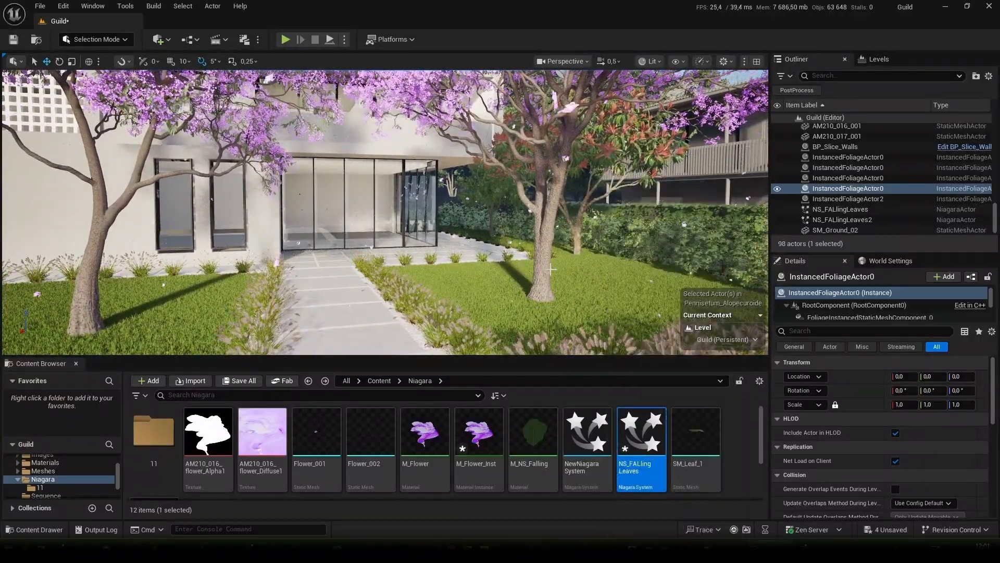
right_click_drag(565, 224, 302, 195)
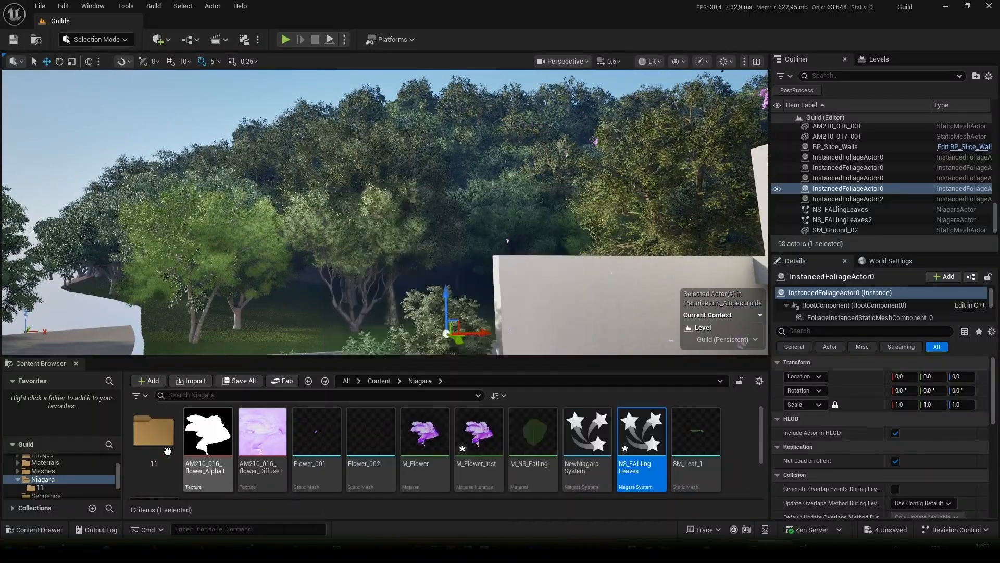
Examine the assets in the Niagara subfolder 11 and close the Content Browser to view the whole house front with falling flowers.
left_click(154, 434)
double_click(155, 434)
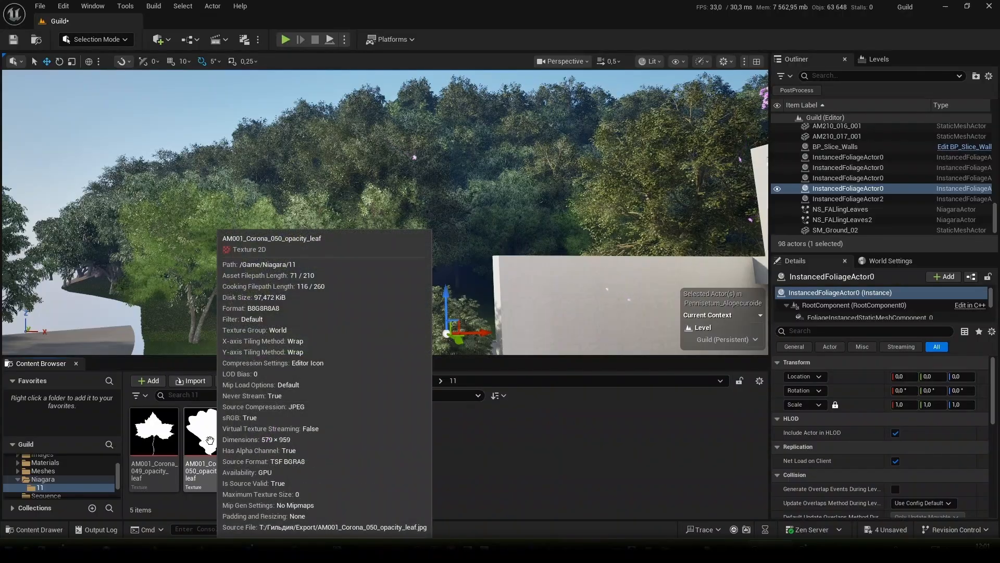
right_click_drag(406, 272, 435, 235)
key("s")
key("a")
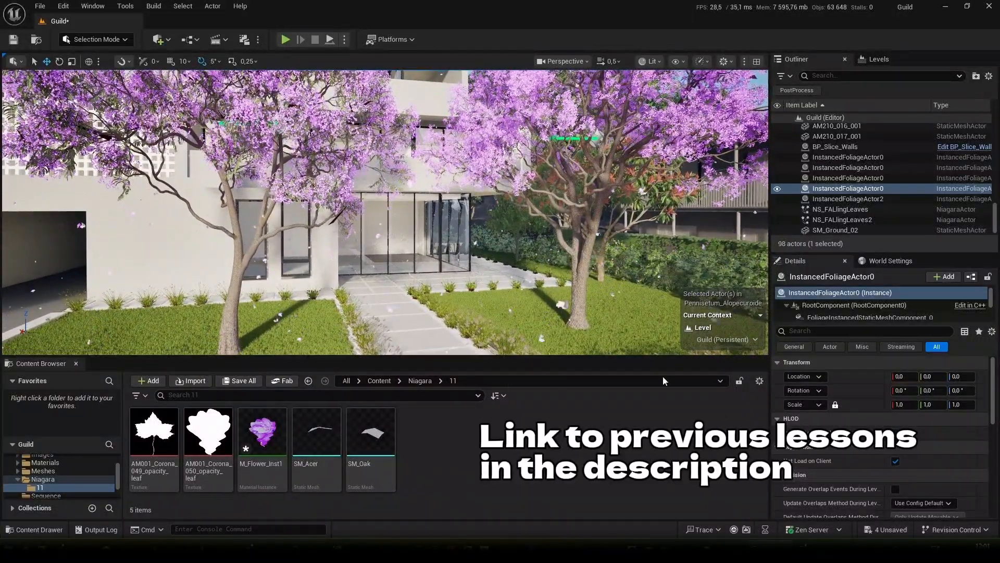
left_click(76, 364)
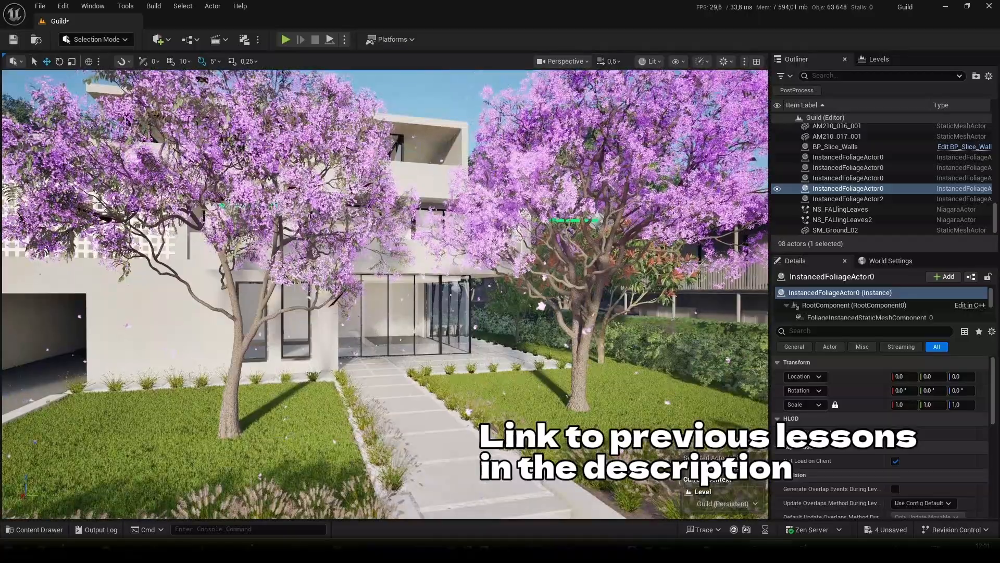